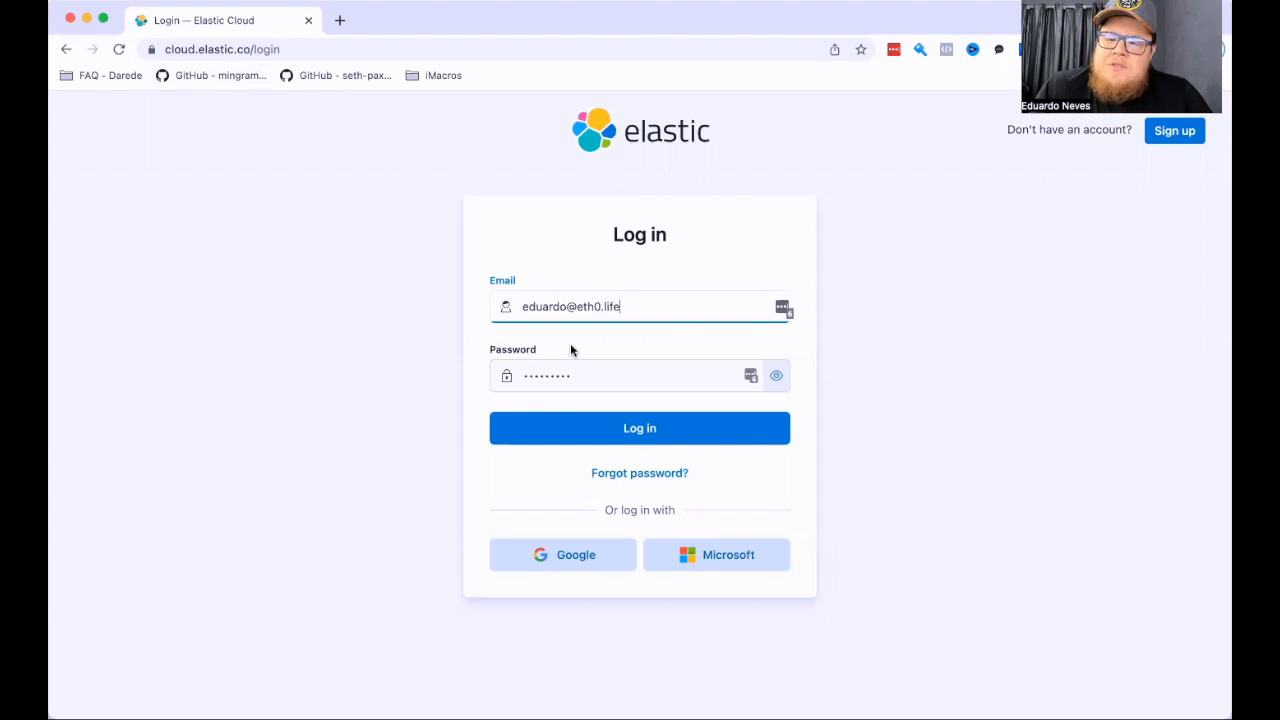
Log in to Elastic Cloud with the filled-in credentials and start creating the first deployment.
left_click(611, 431)
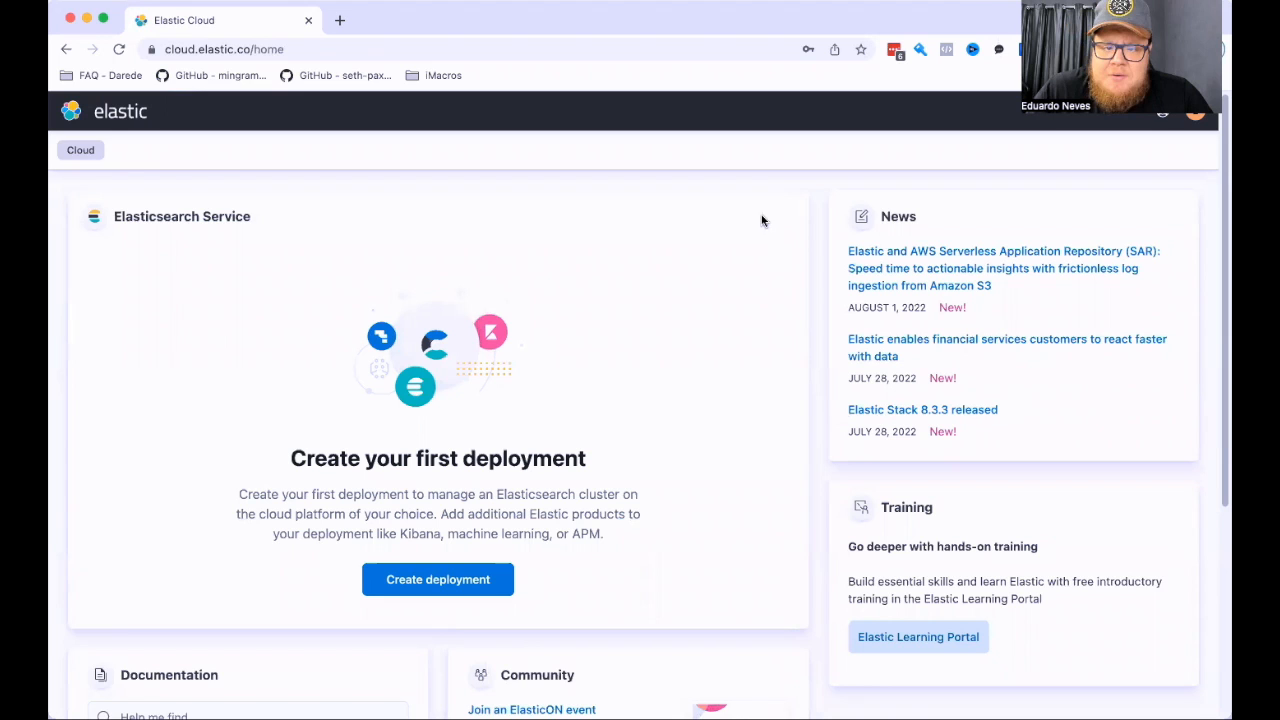
scroll(466, 271, "down", 2)
scroll(424, 530, "down", 5)
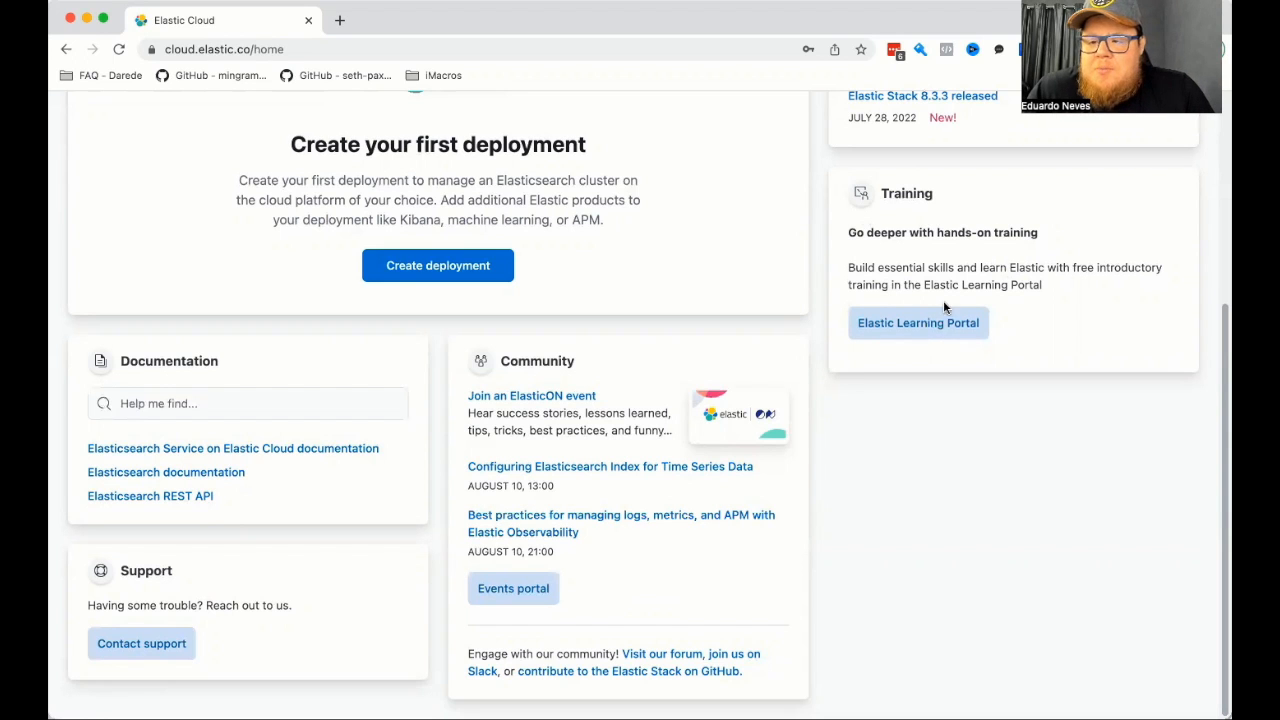
scroll(909, 322, "up", 5)
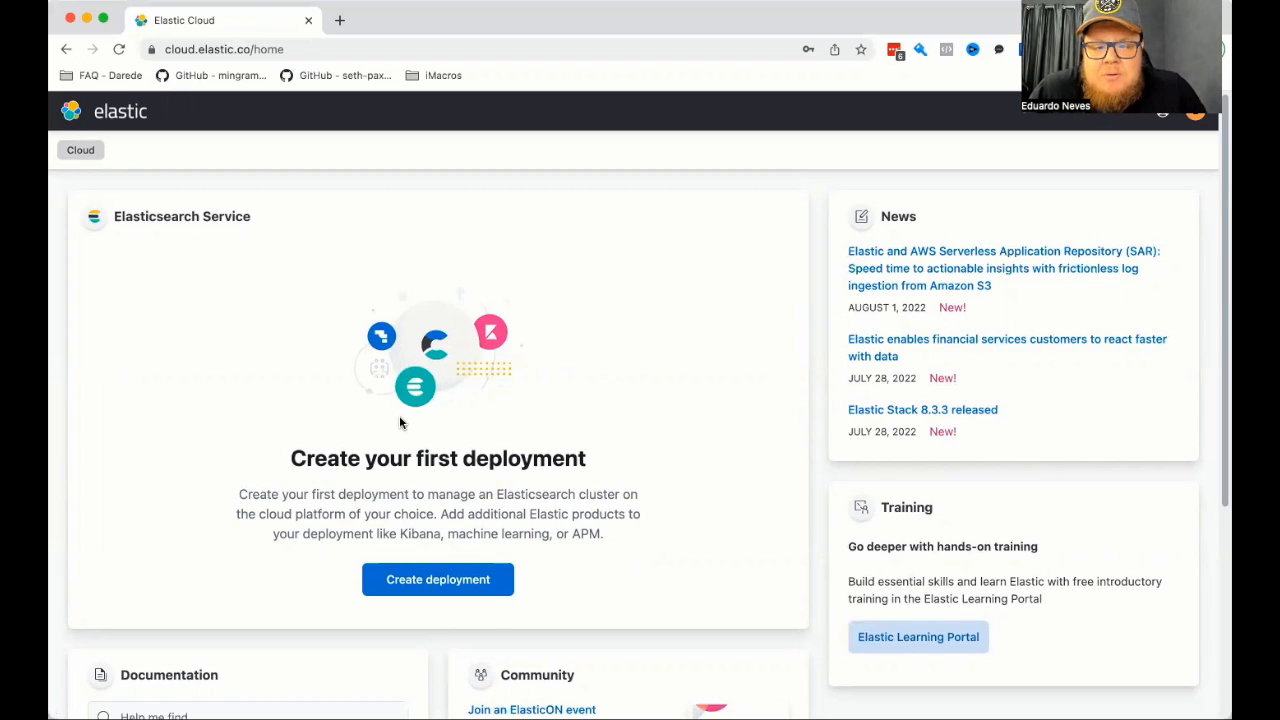
left_click(403, 580)
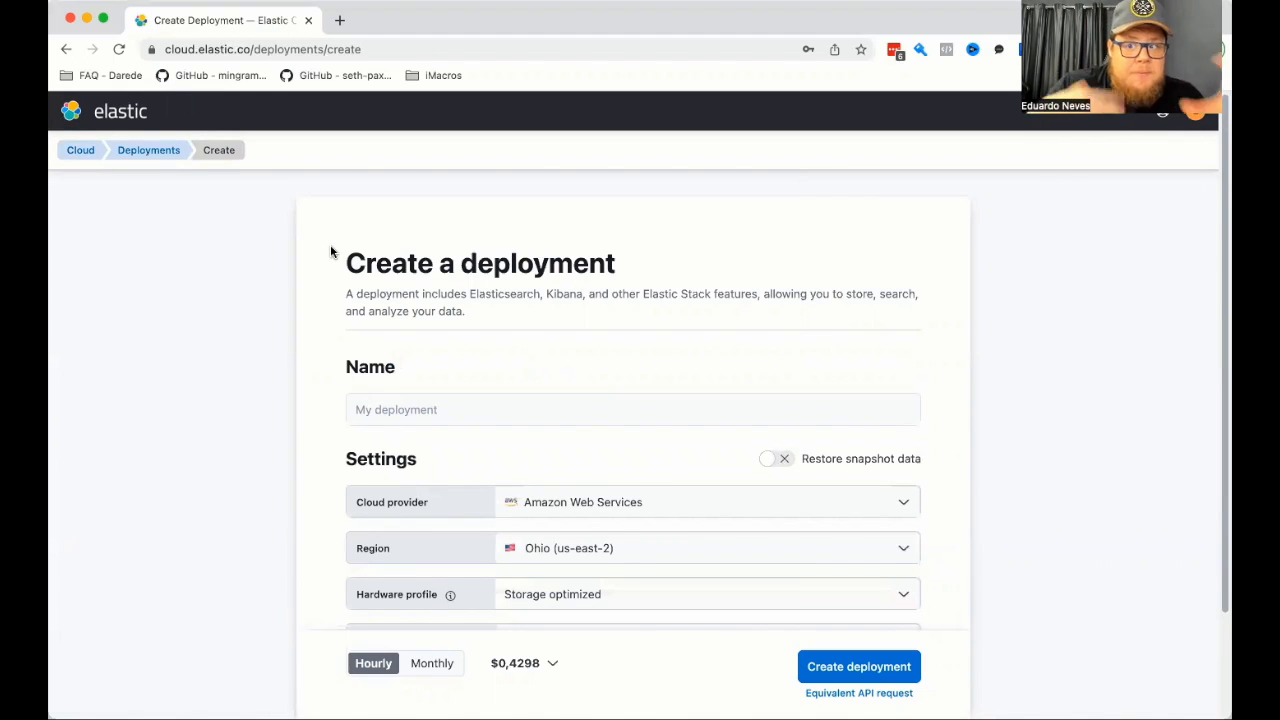
Name the deployment teste-eth0.
left_click(421, 400)
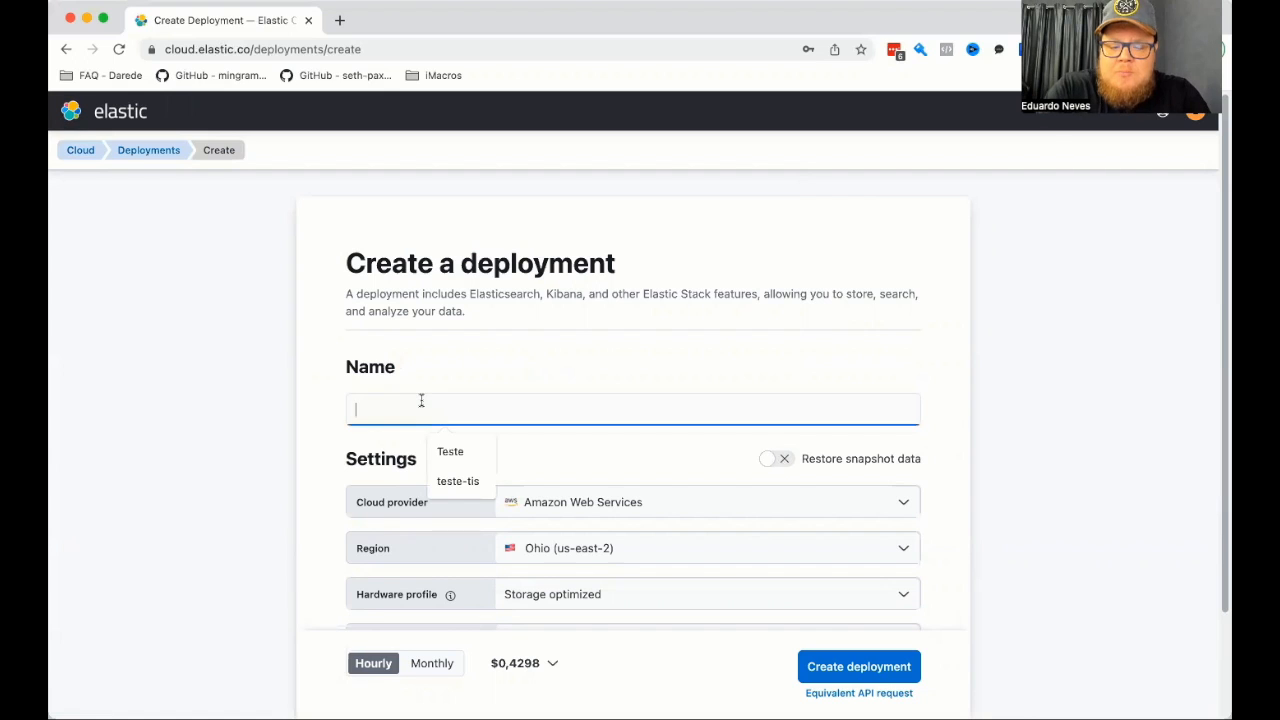
type("tesste")
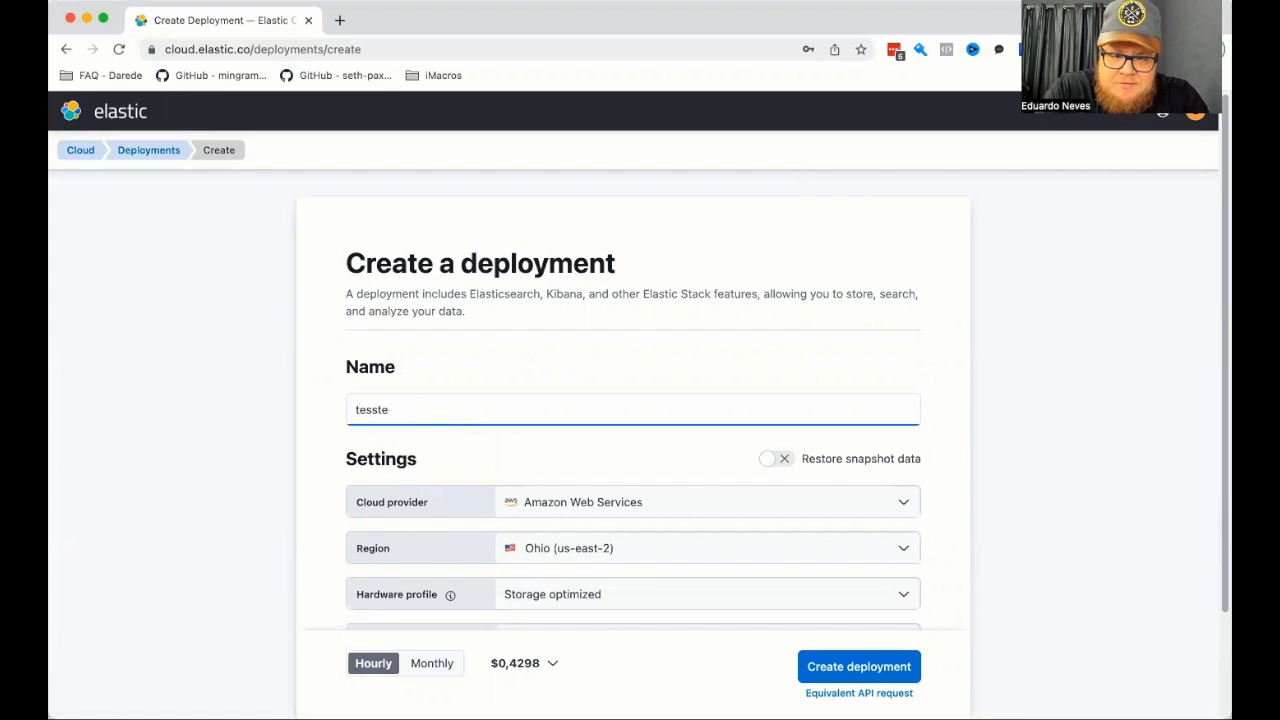
key("BackSpace")
key("BackSpace")
key("BackSpace")
type("te-eth0")
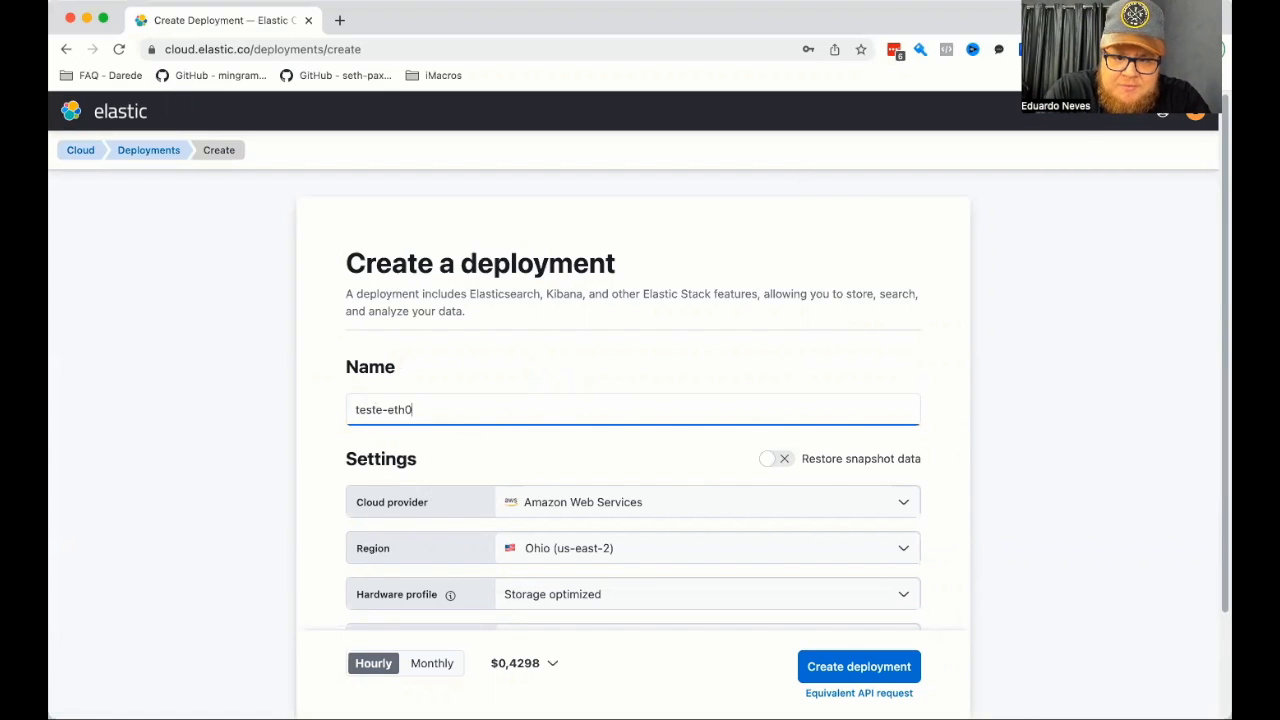
scroll(580, 397, "down", 2)
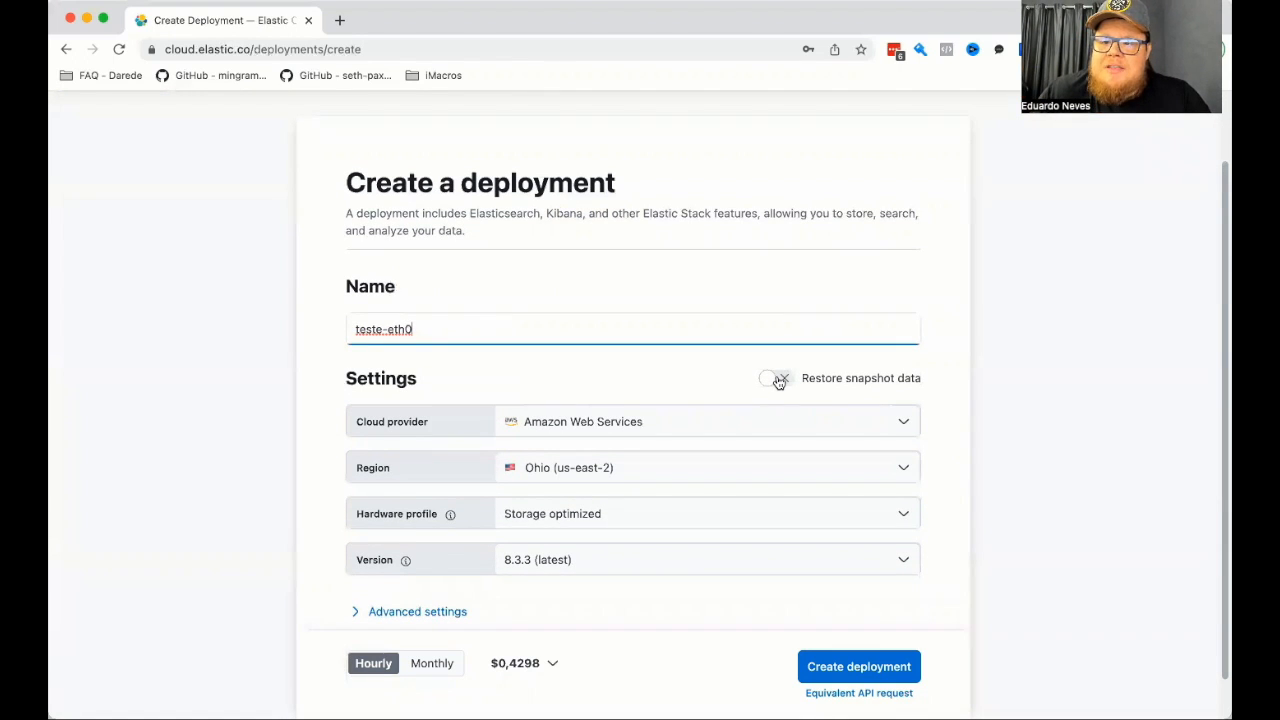
left_click(776, 380)
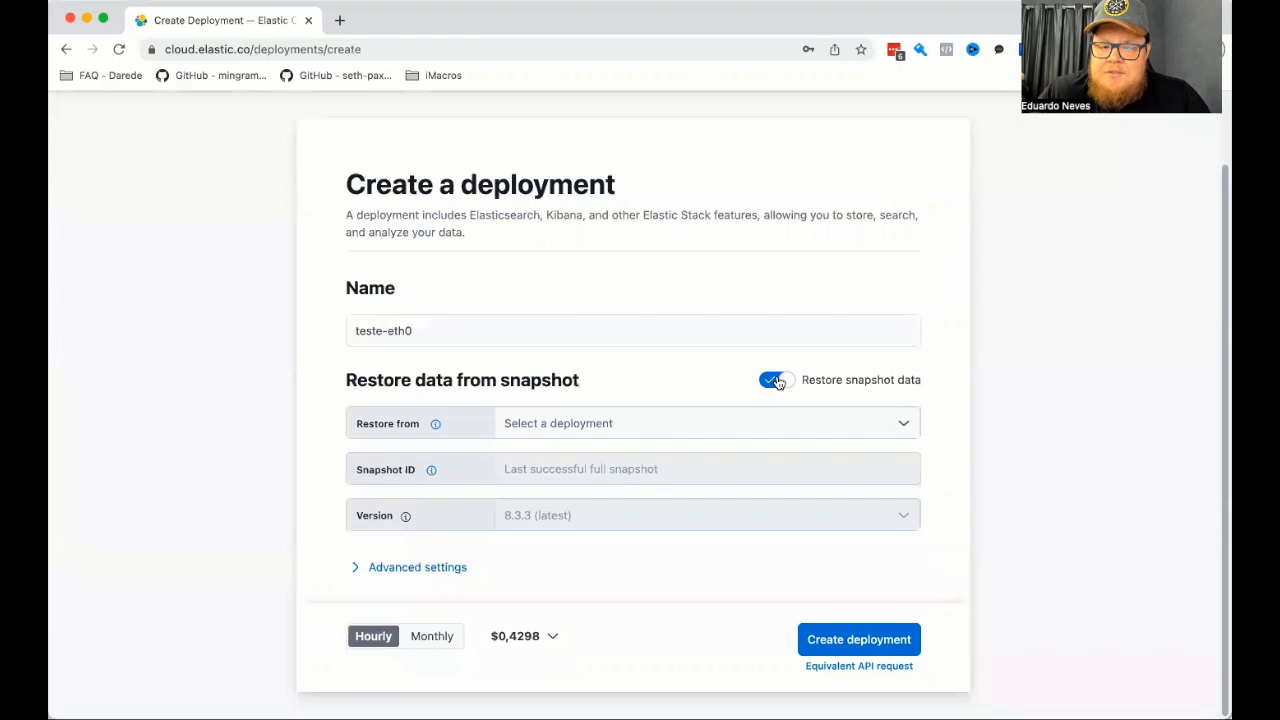
left_click(778, 381)
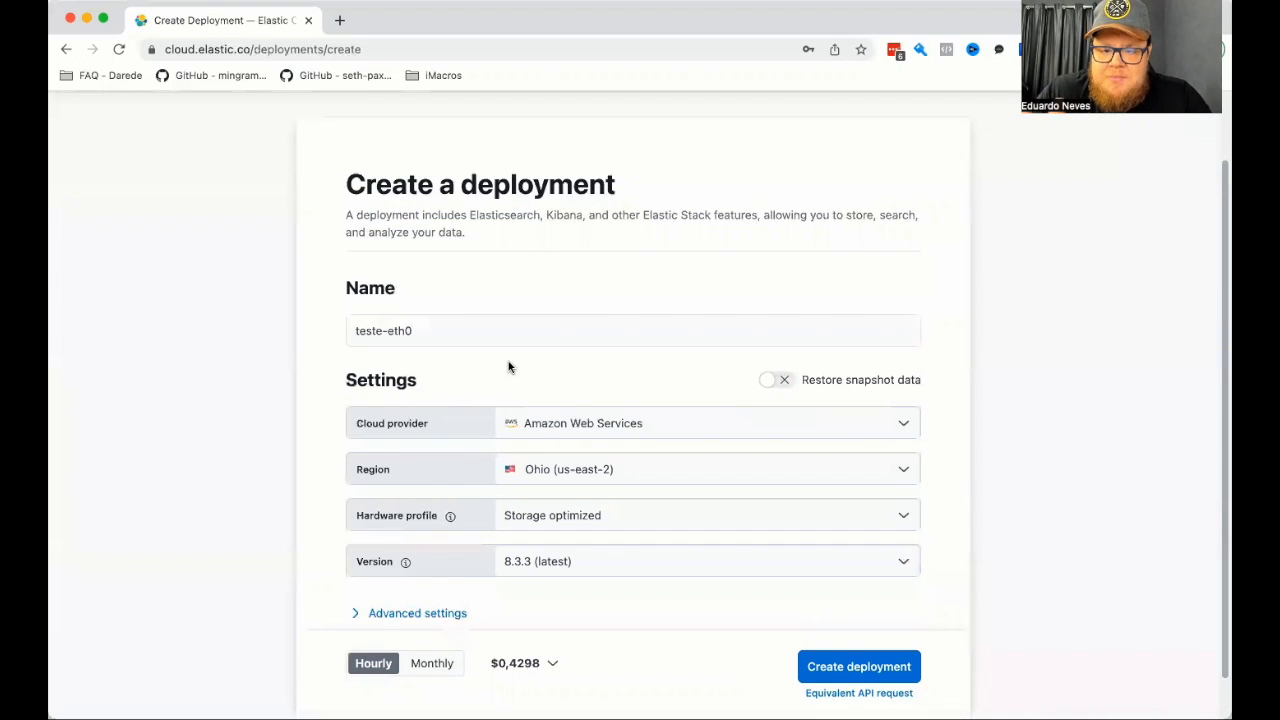
Choose Amazon Web Services as the cloud provider and Ohio (us-east-2) as the region.
scroll(554, 375, "down", 1)
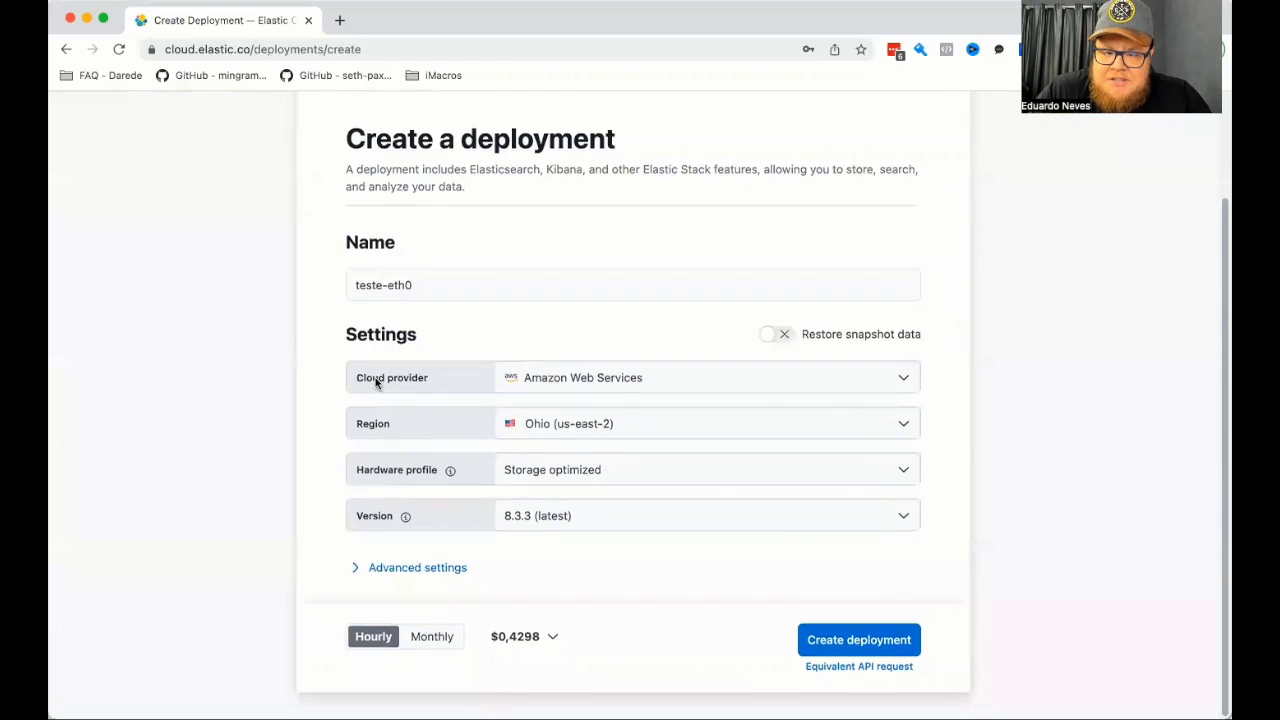
left_click(626, 377)
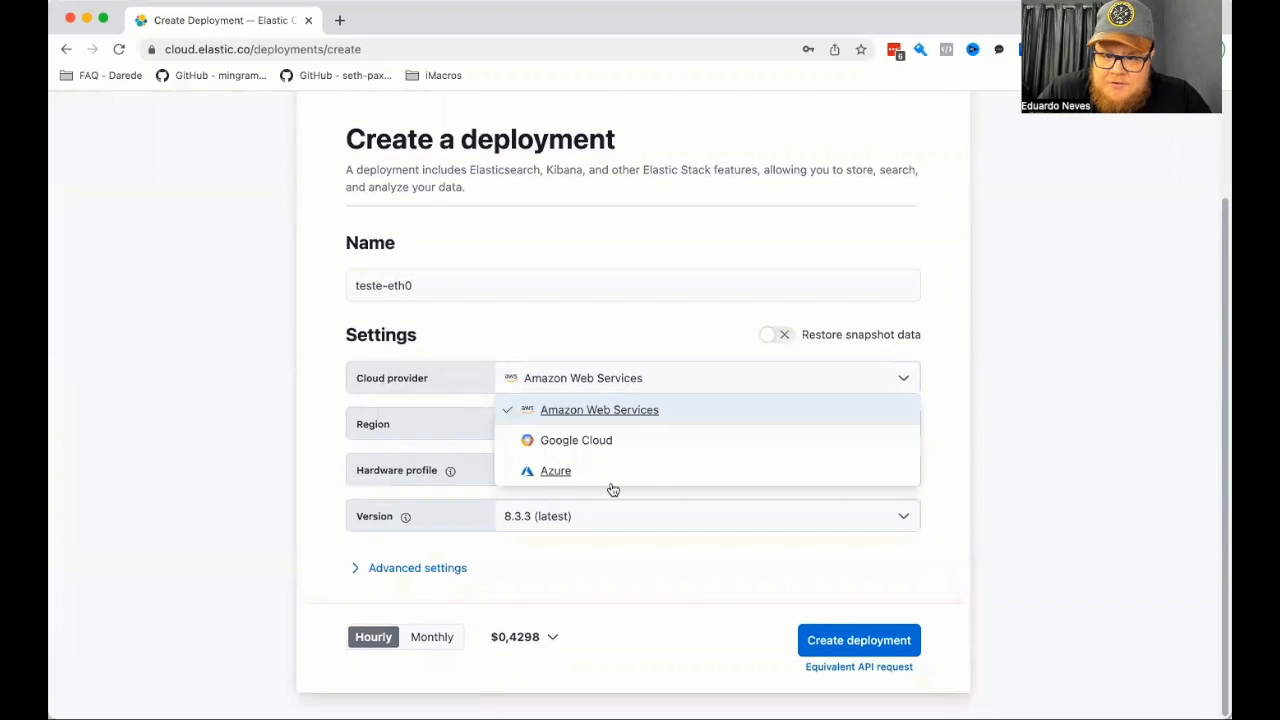
left_click(563, 415)
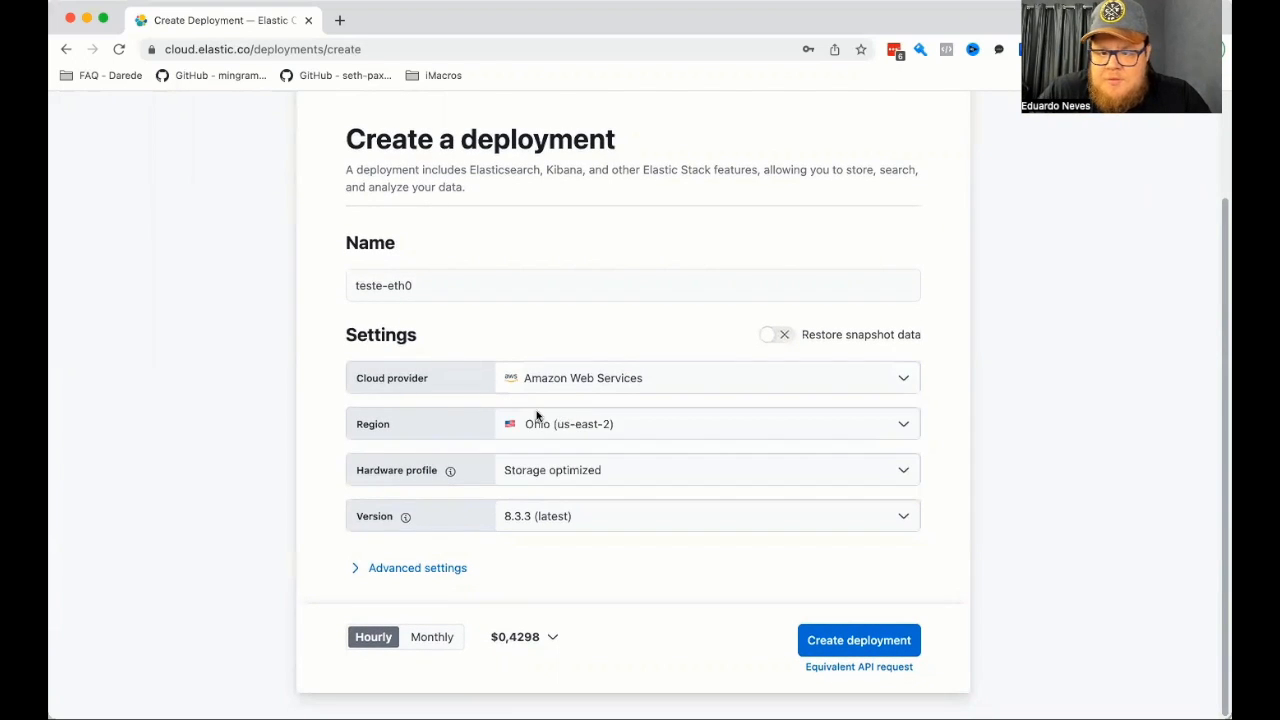
left_click(587, 427)
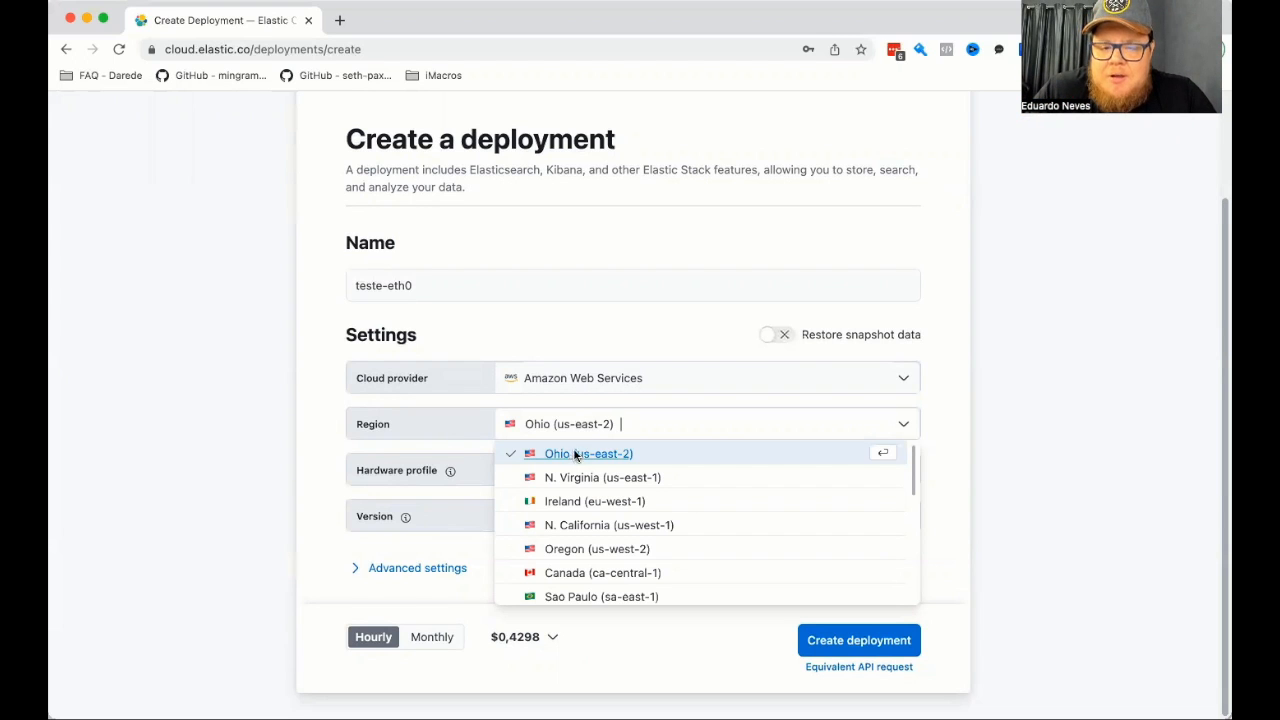
left_click(576, 454)
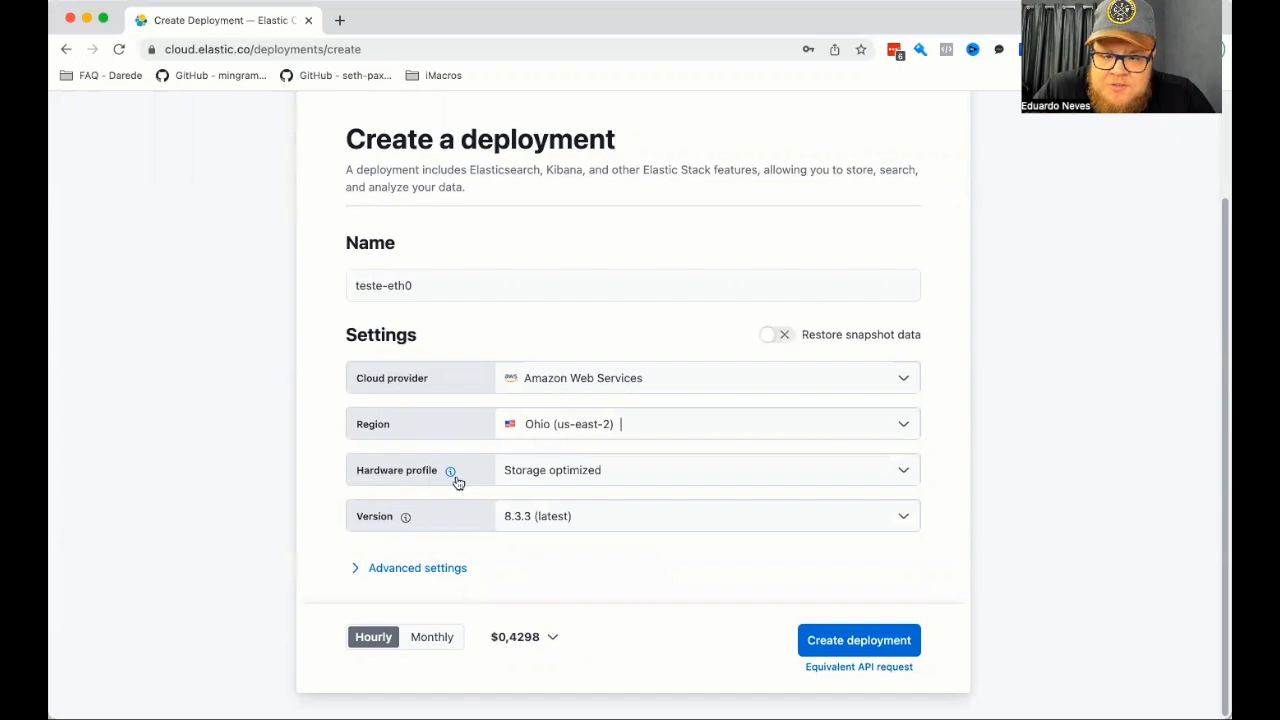
Choose the Storage optimized hardware profile and version 8.3.3 (latest) for the deployment.
left_click(538, 477)
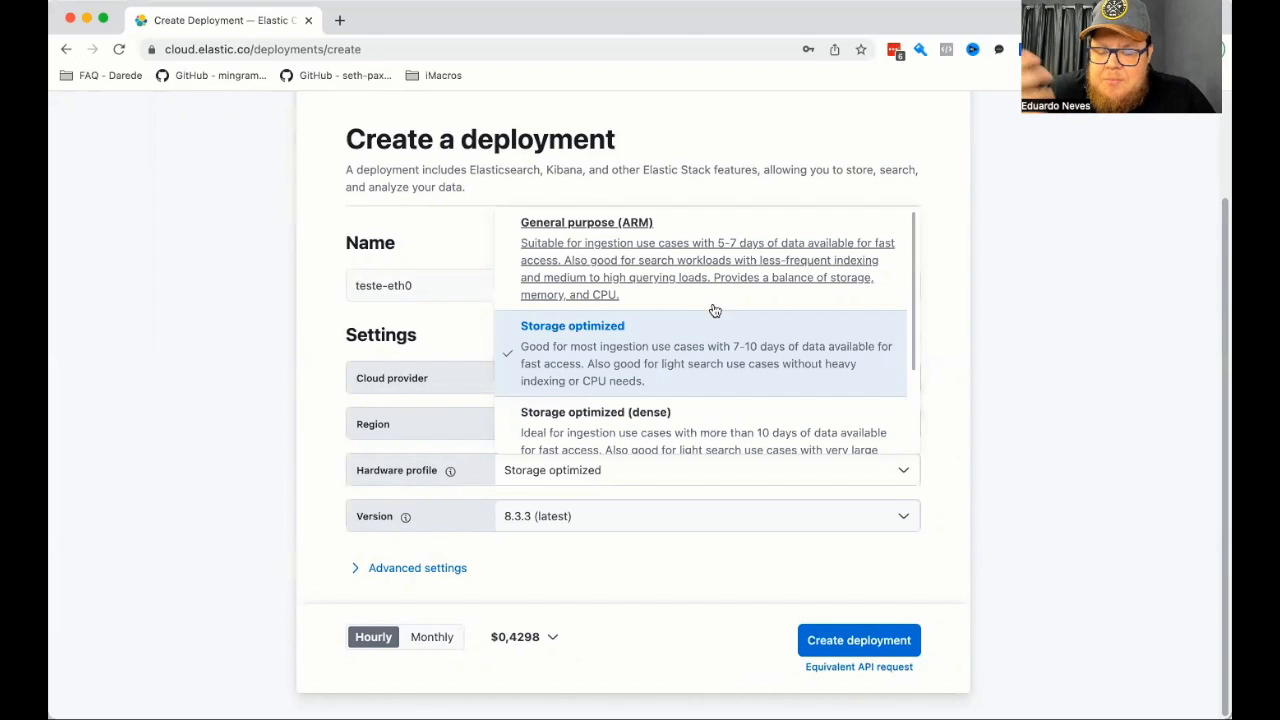
scroll(672, 272, "down", 2)
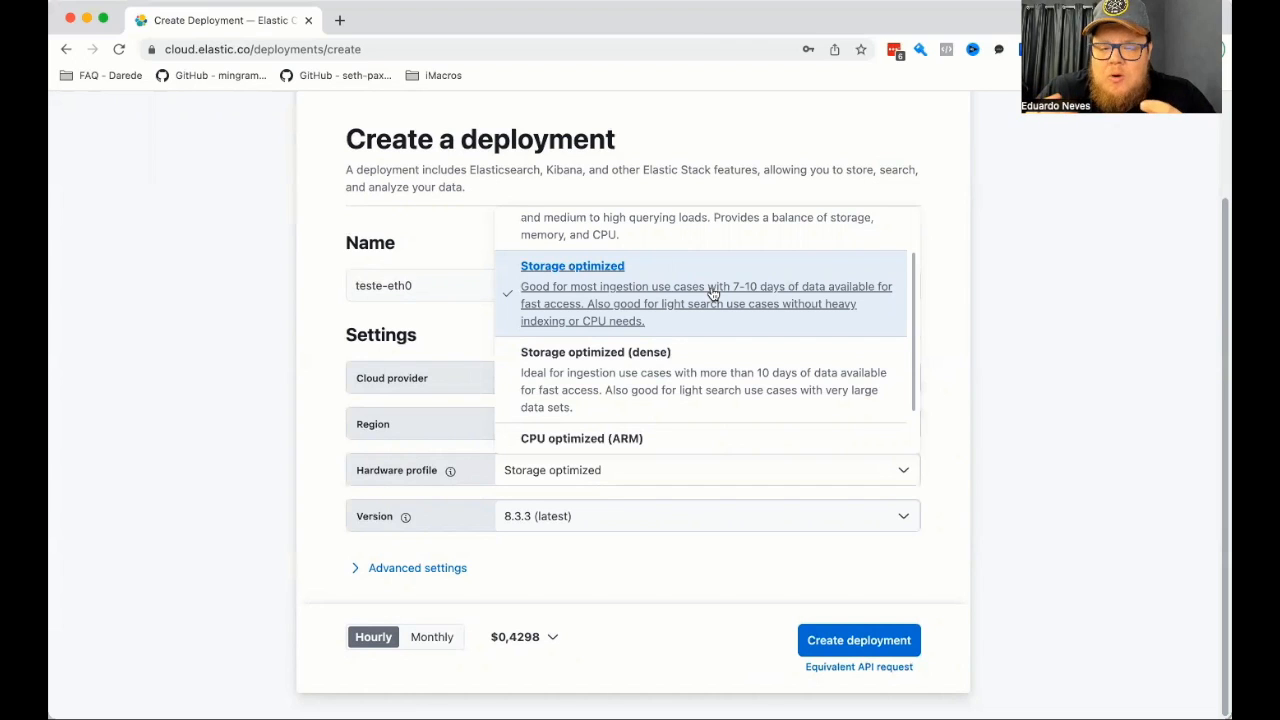
scroll(660, 382, "down", 1)
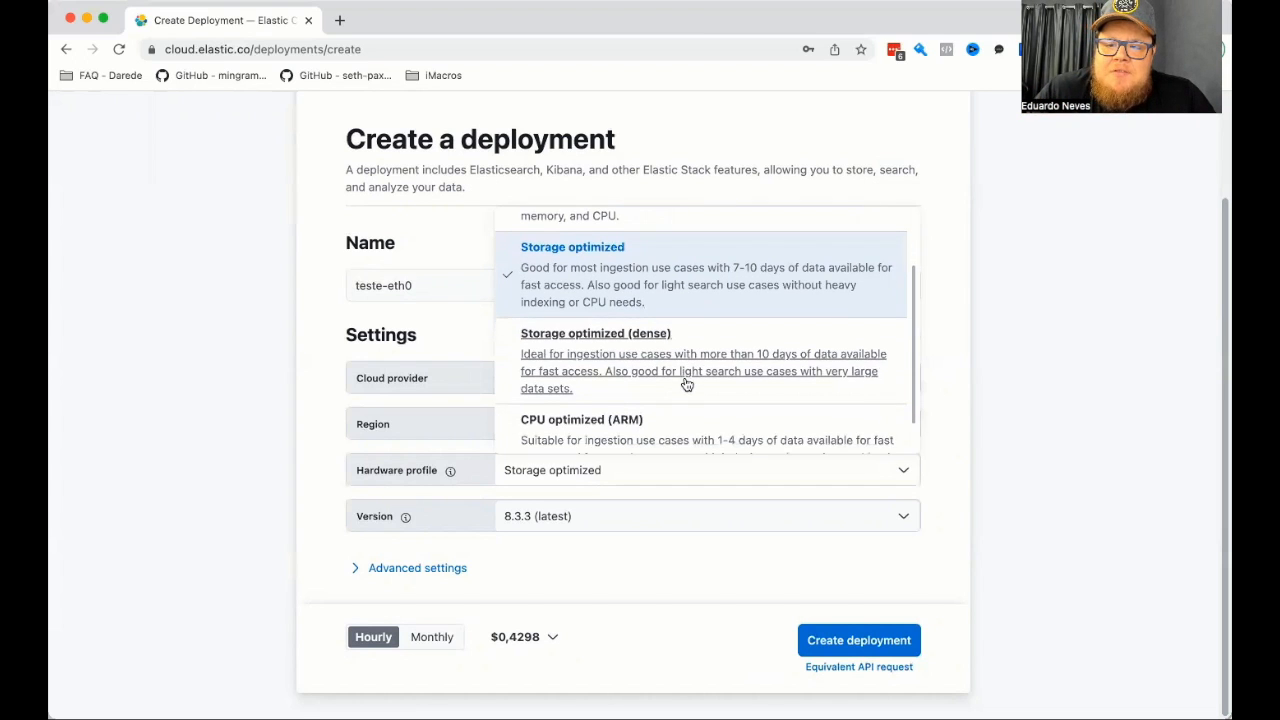
scroll(665, 375, "down", 1)
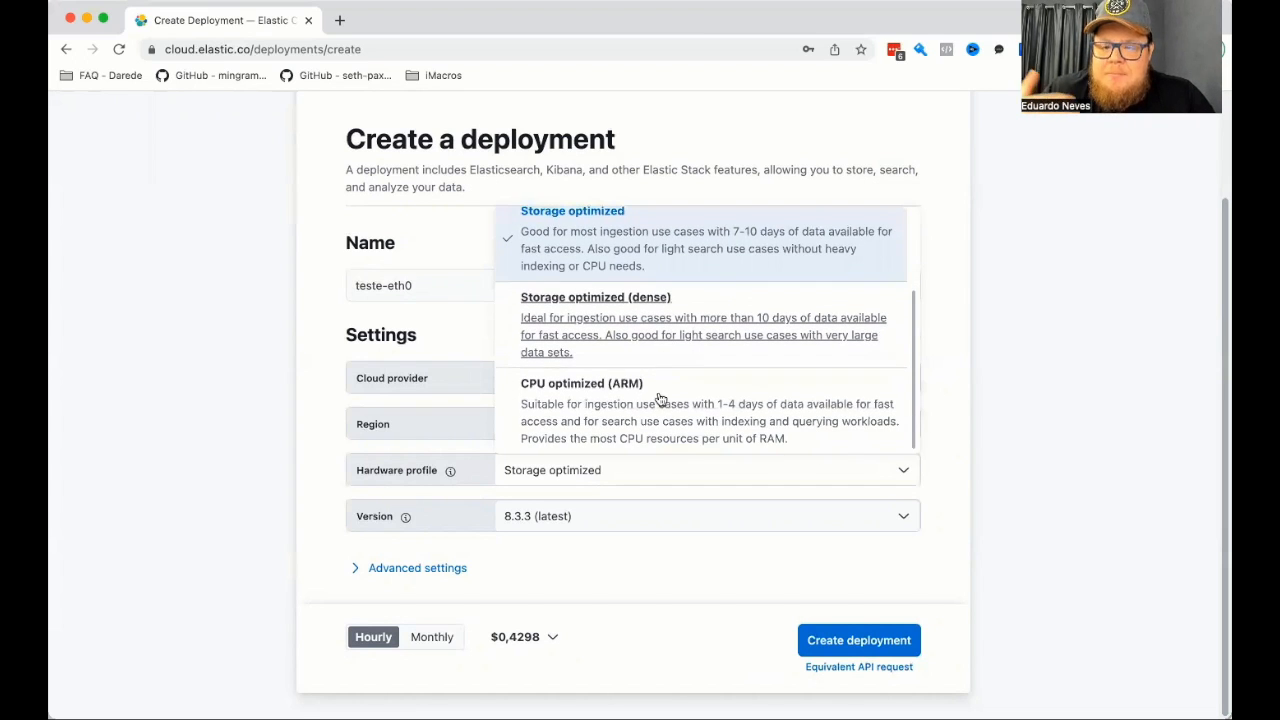
left_click(596, 265)
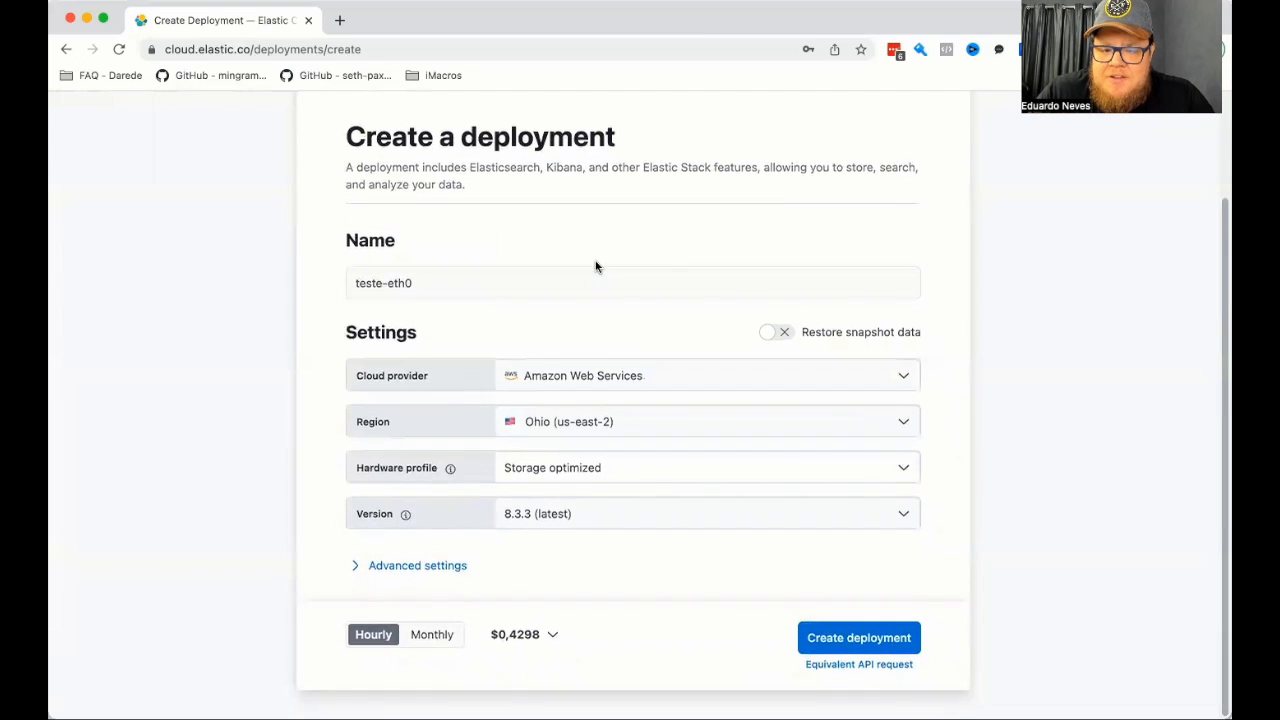
left_click(598, 520)
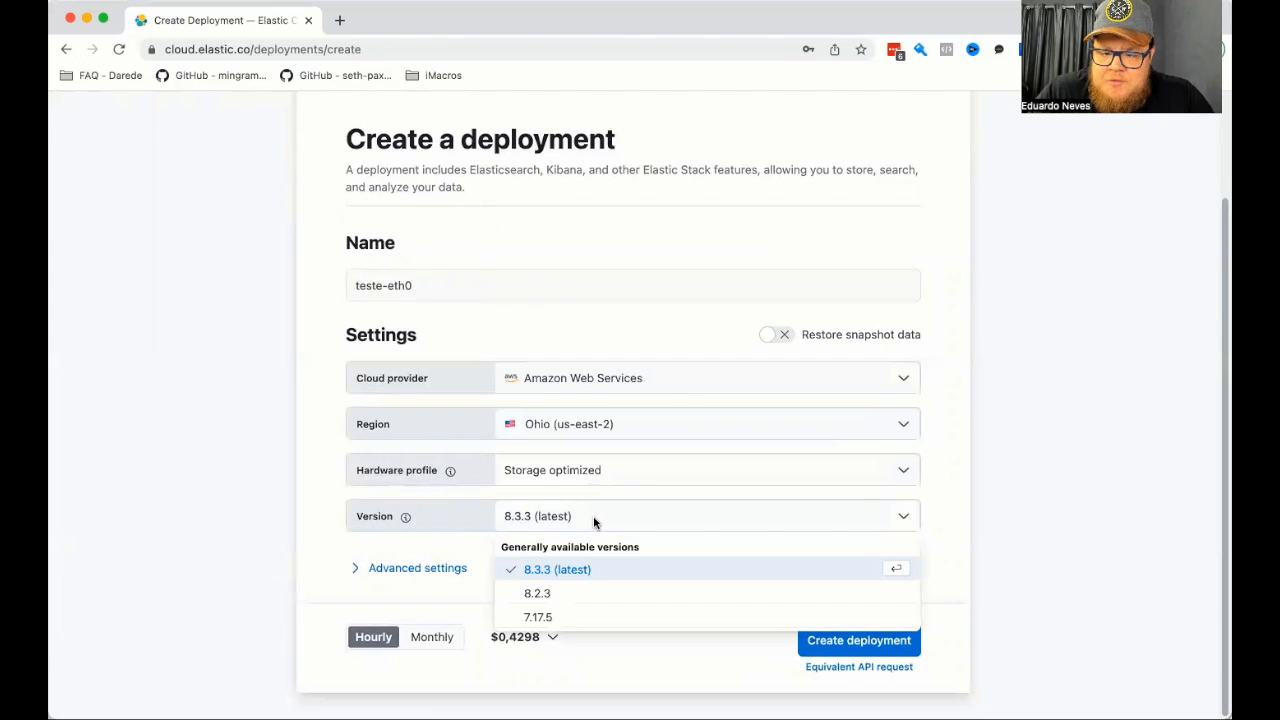
left_click(586, 569)
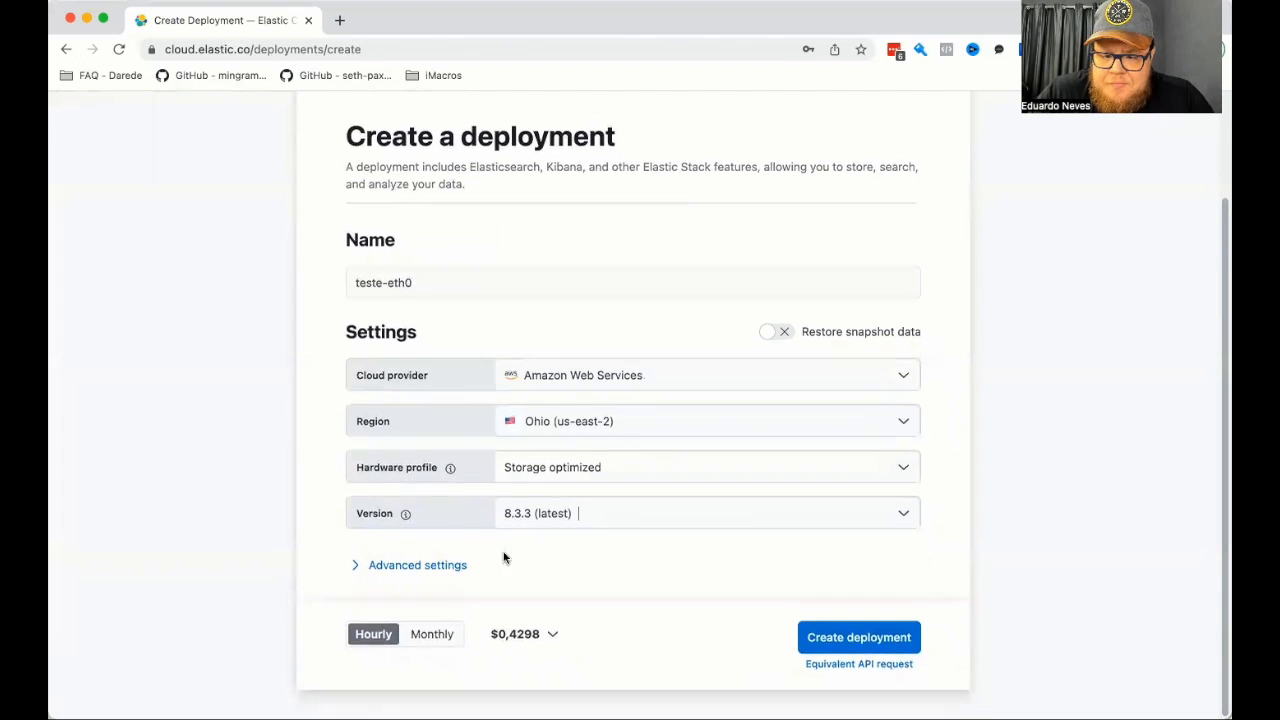
Expand the advanced settings of the deployment.
left_click(426, 569)
scroll(296, 508, "down", 2)
scroll(296, 508, "down", 3)
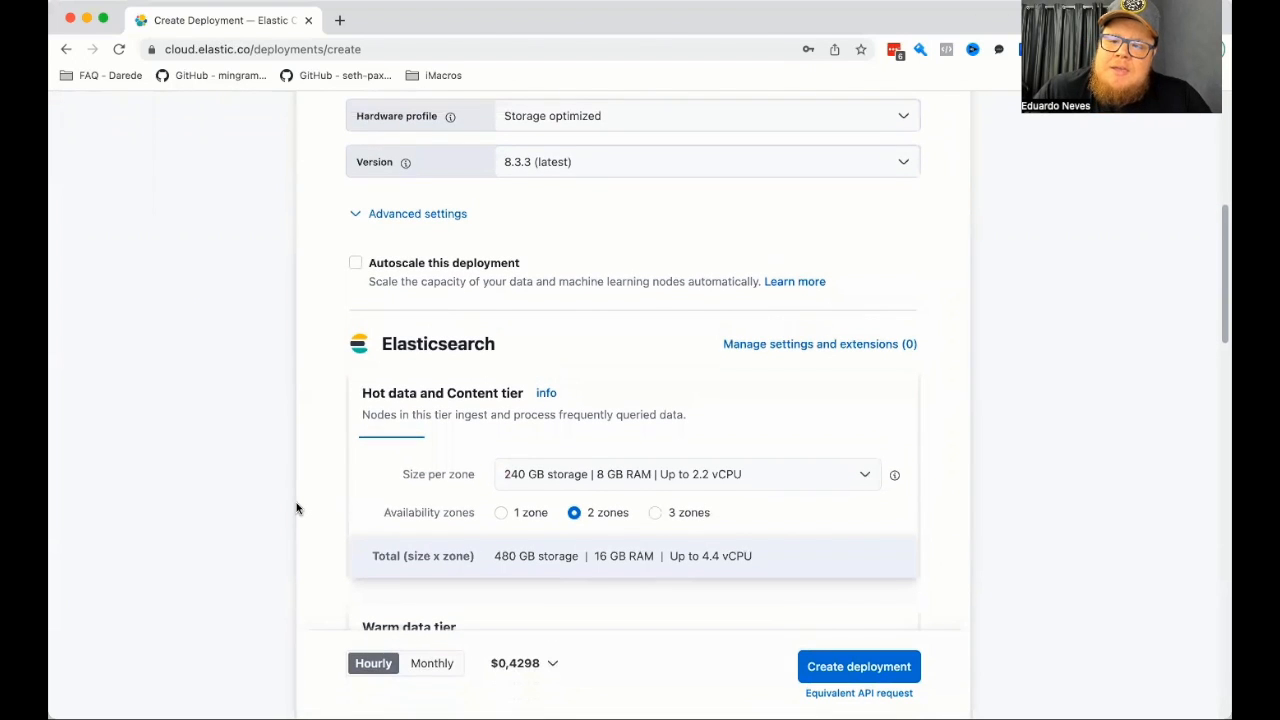
left_click(357, 217)
left_click(363, 572)
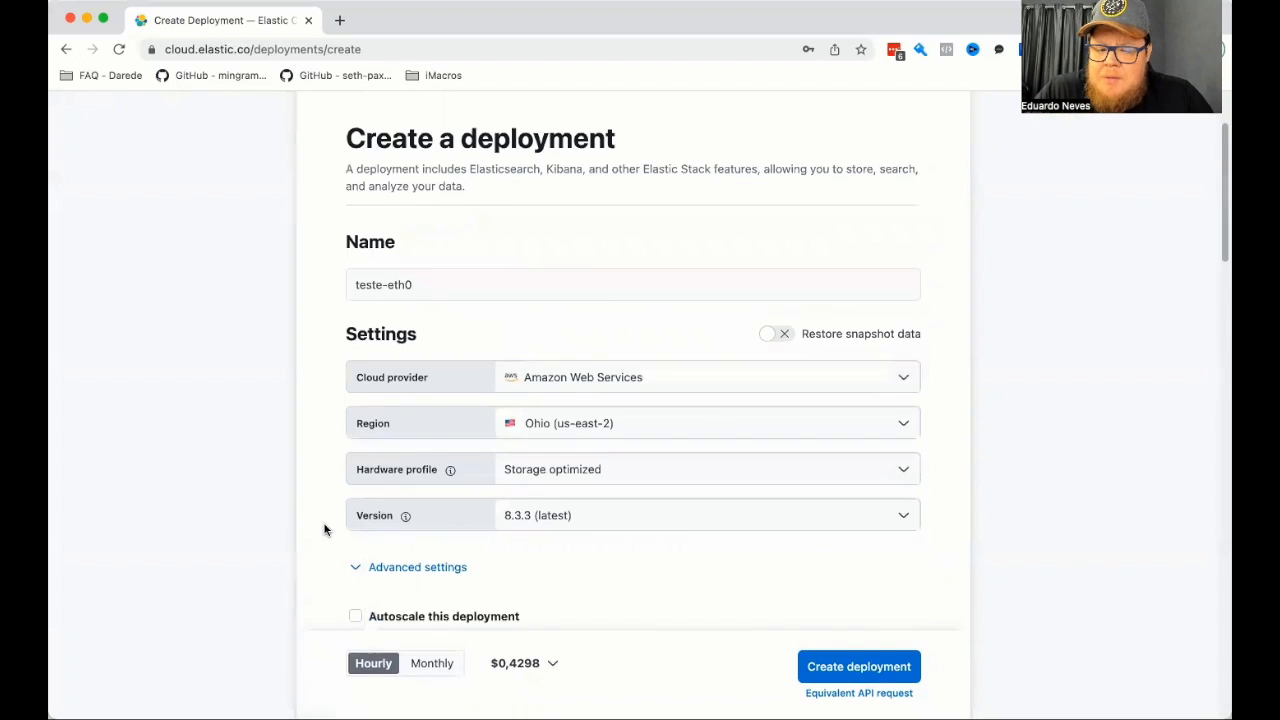
Set the Hot data and Content tier to 1 availability zone with 30 GB storage and 1 GB RAM per zone.
scroll(324, 530, "down", 5)
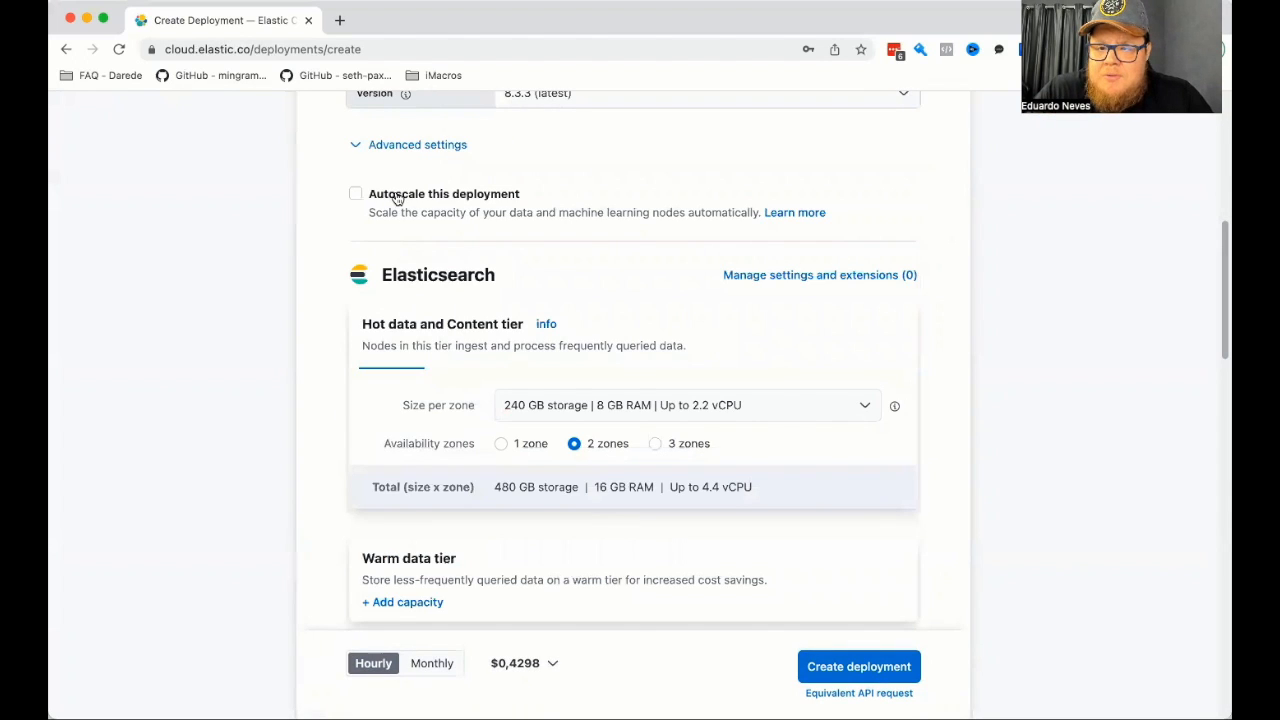
scroll(340, 320, "down", 2)
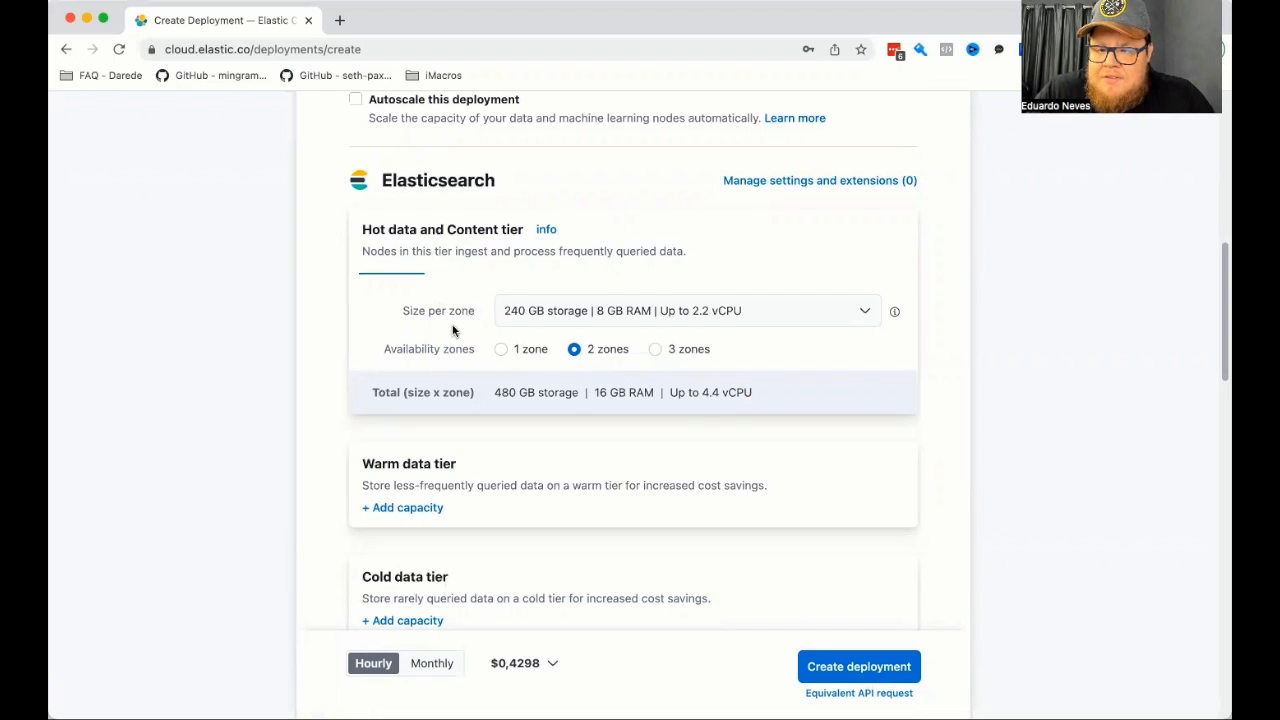
left_click(501, 349)
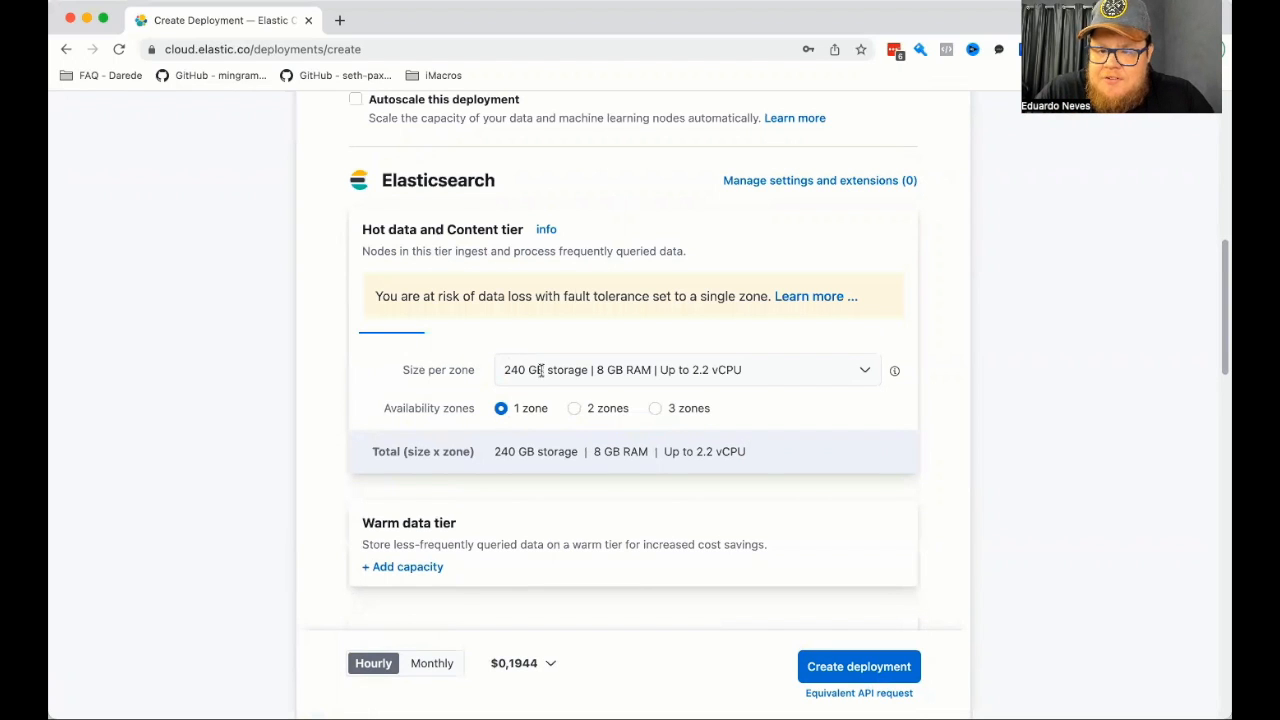
left_click(540, 370)
scroll(576, 455, "up", 2)
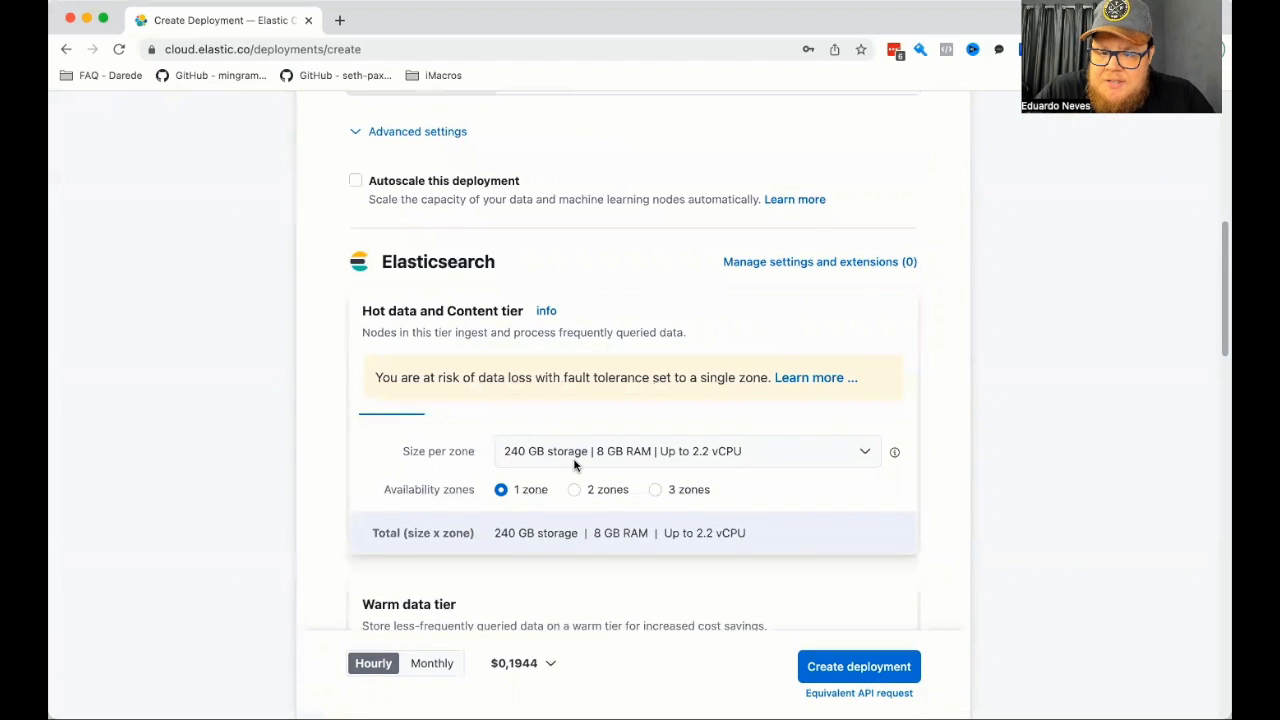
left_click(576, 462)
left_click(532, 479)
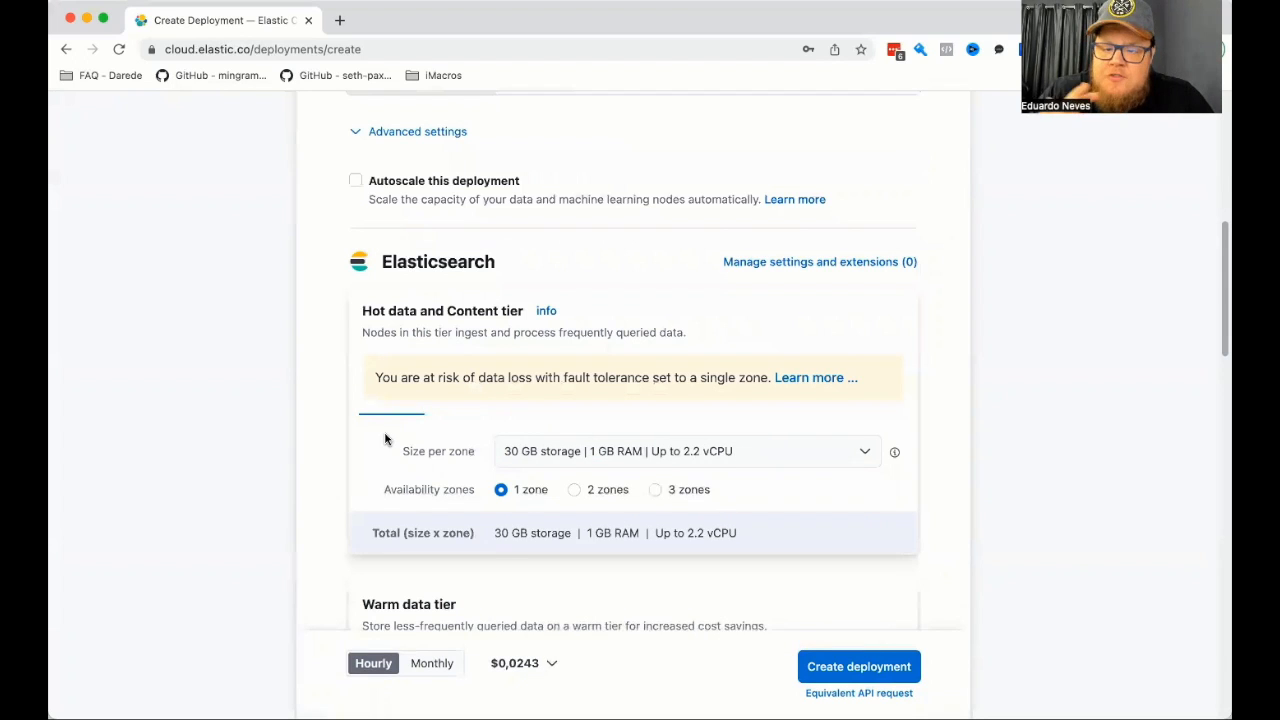
Remove the Enterprise Search instances from the deployment.
scroll(385, 438, "down", 1)
scroll(385, 438, "down", 4)
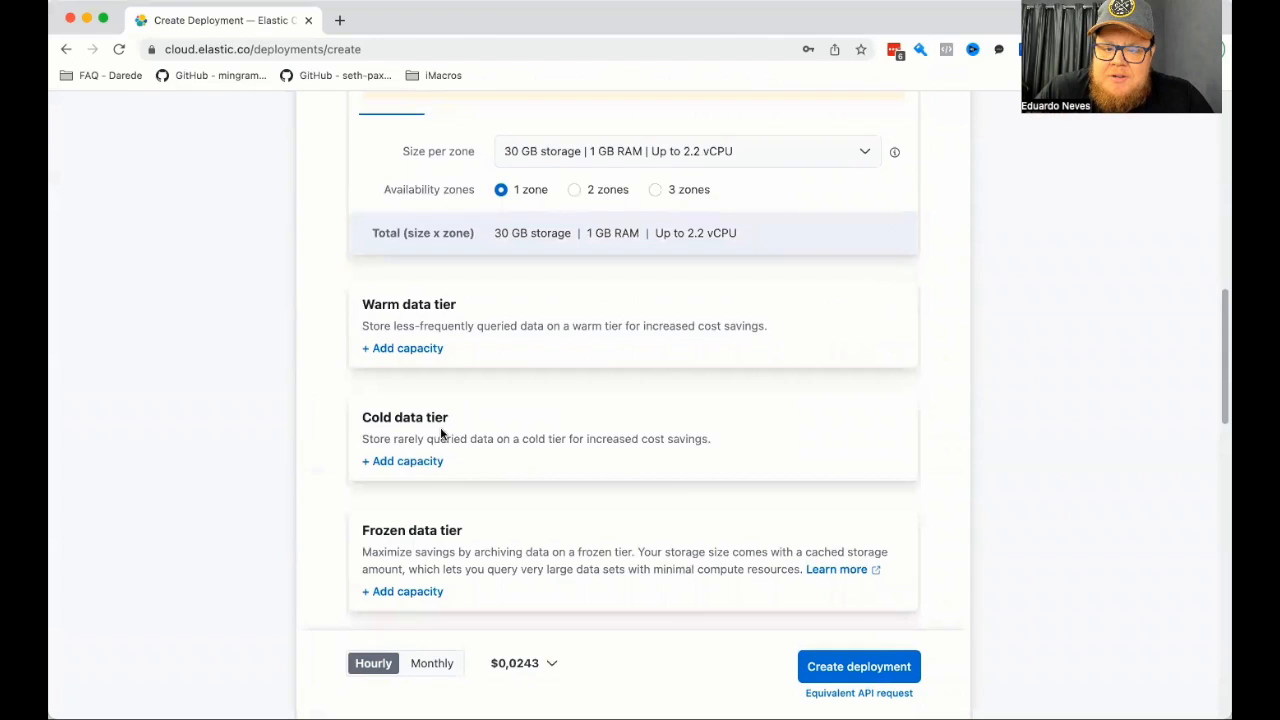
scroll(444, 432, "down", 2)
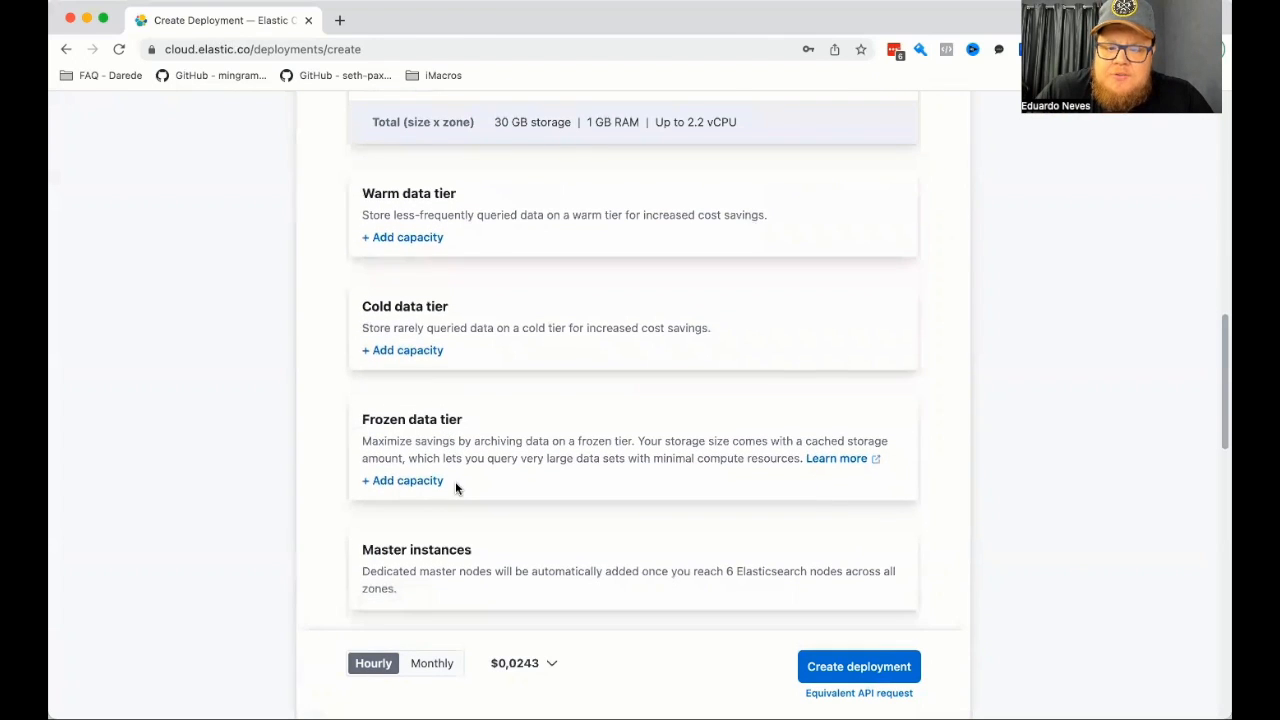
scroll(455, 484, "down", 4)
scroll(455, 488, "down", 8)
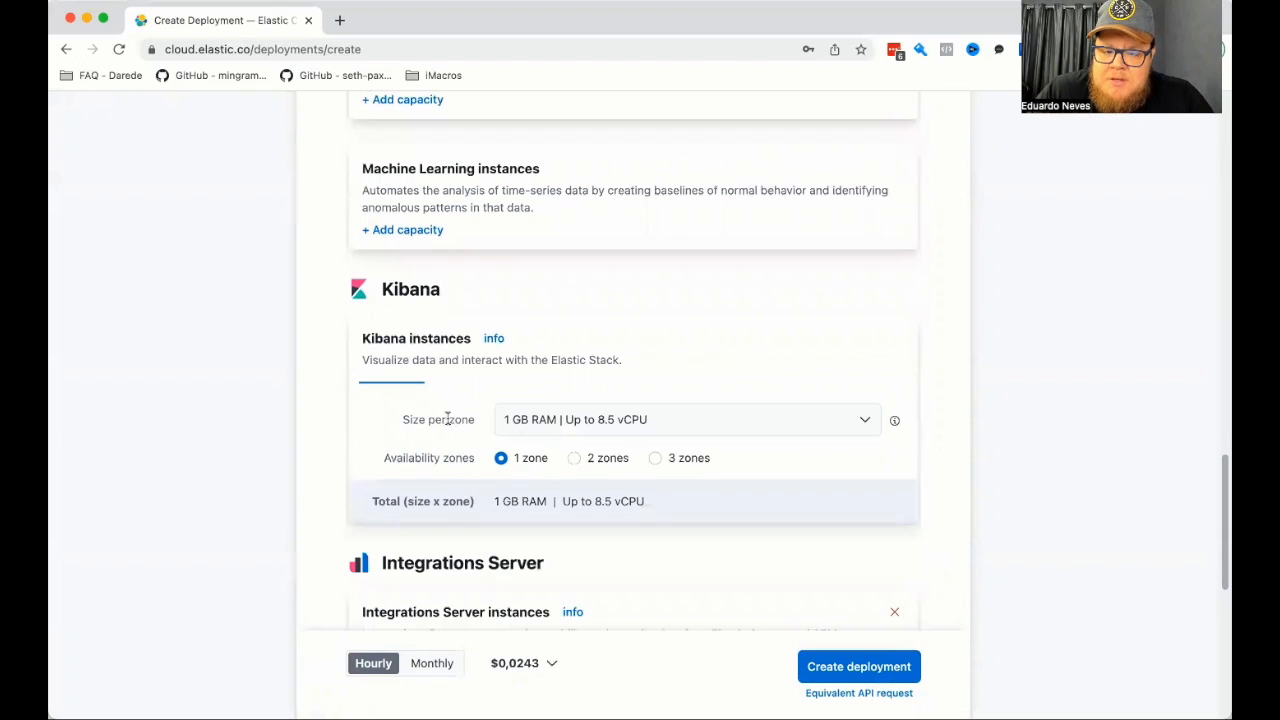
scroll(447, 419, "down", 6)
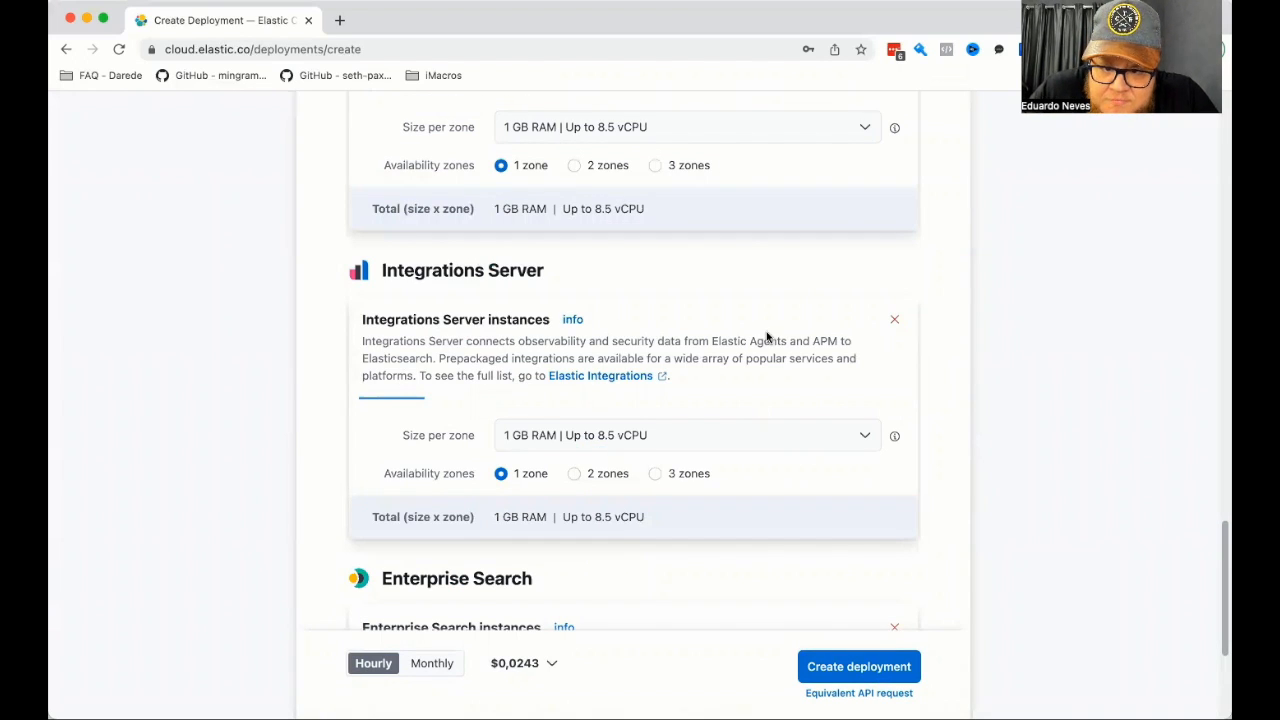
scroll(774, 333, "down", 5)
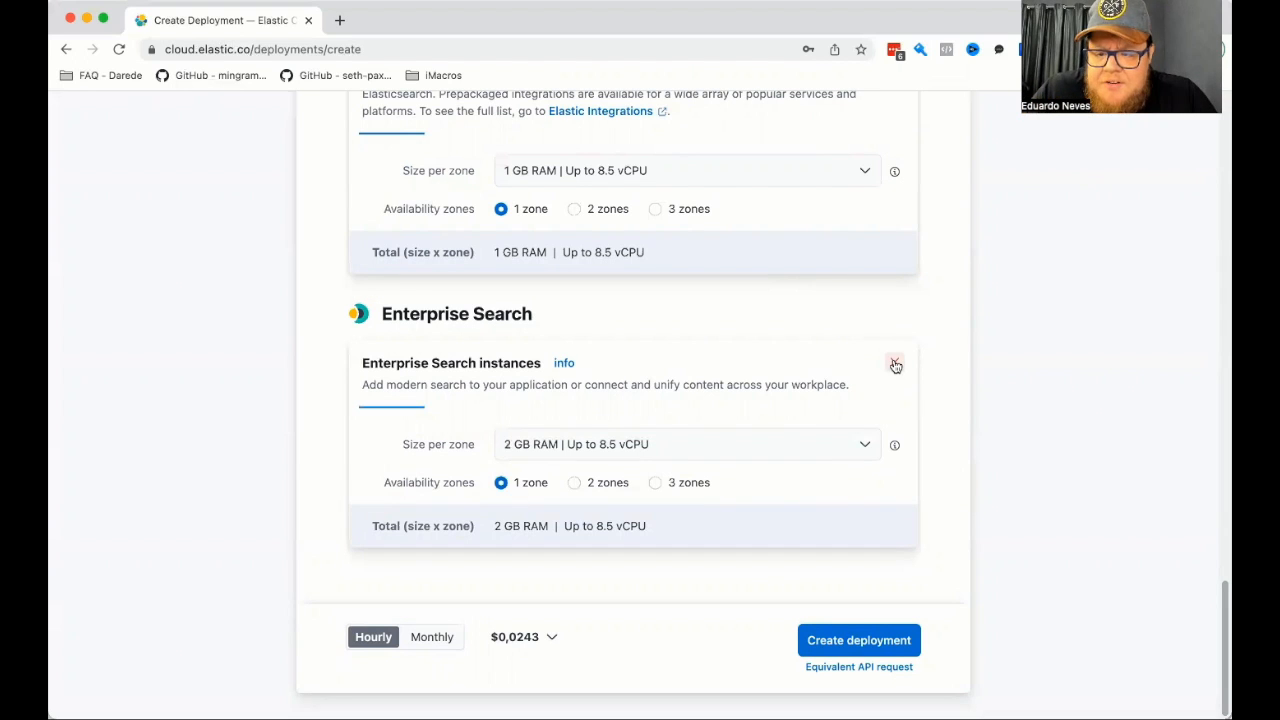
left_click(895, 365)
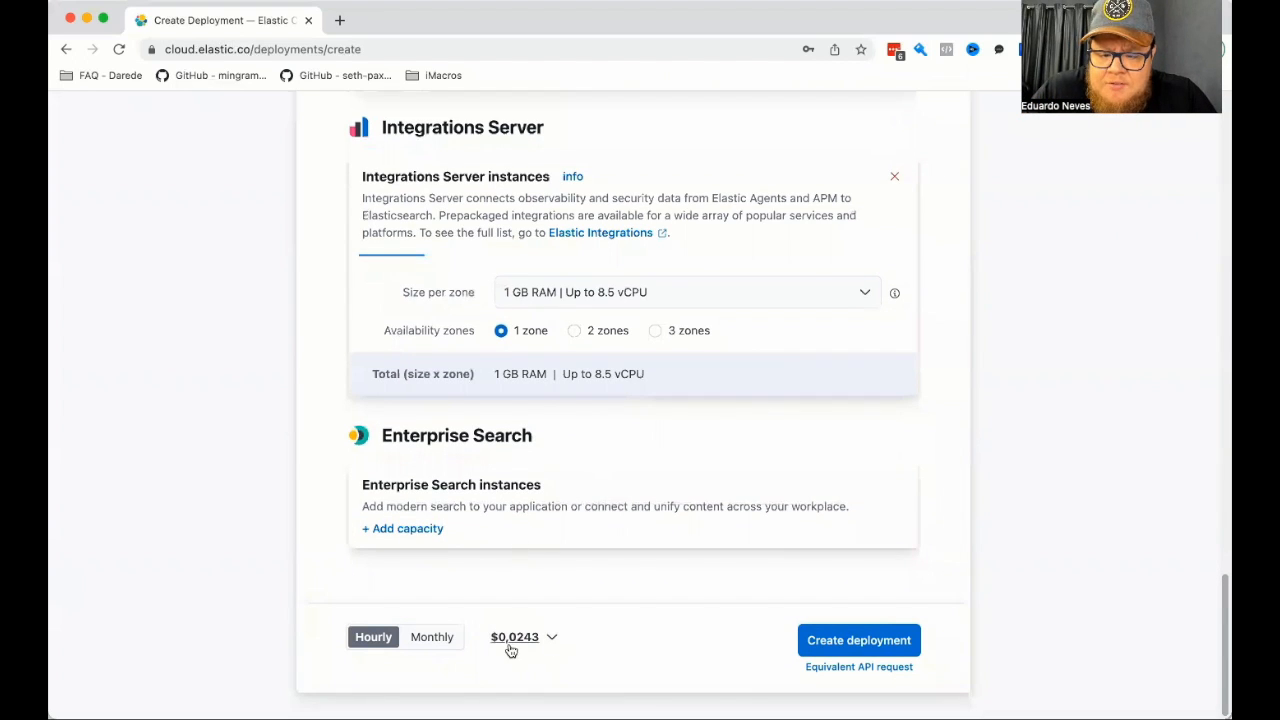
Compare the monthly and hourly prices and create the teste-eth0 deployment.
left_click(410, 641)
left_click(372, 637)
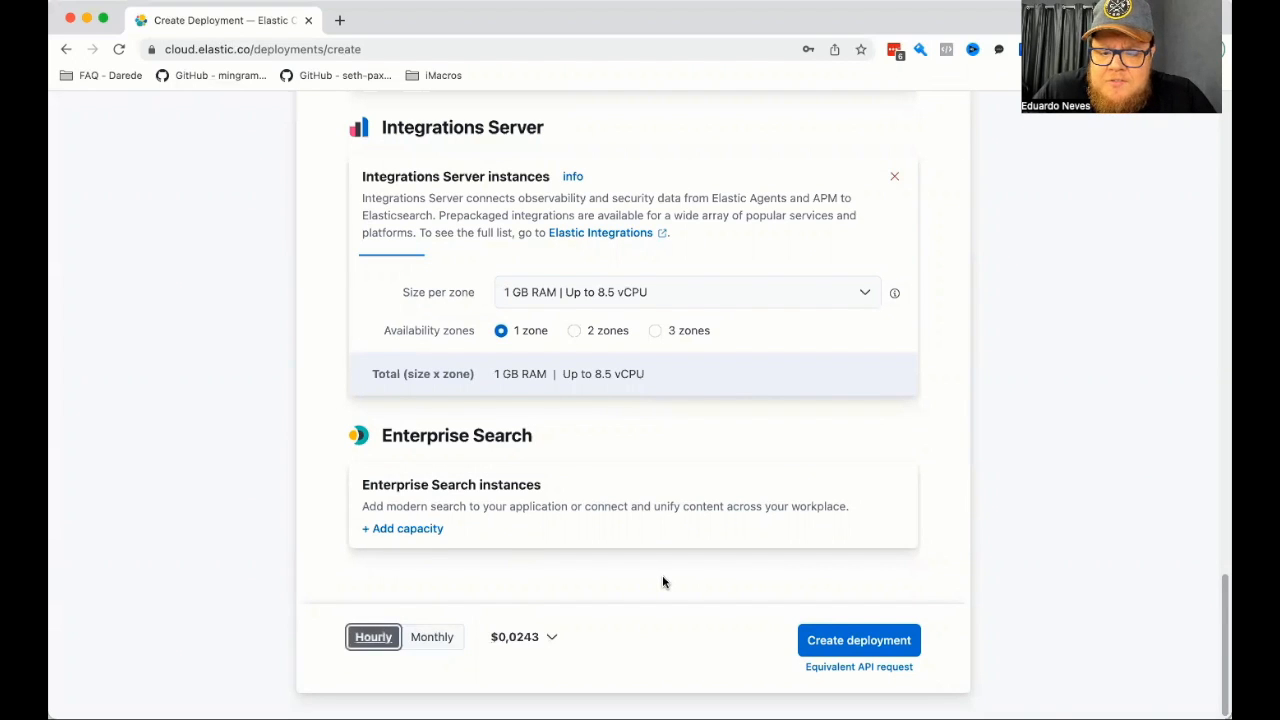
left_click(843, 637)
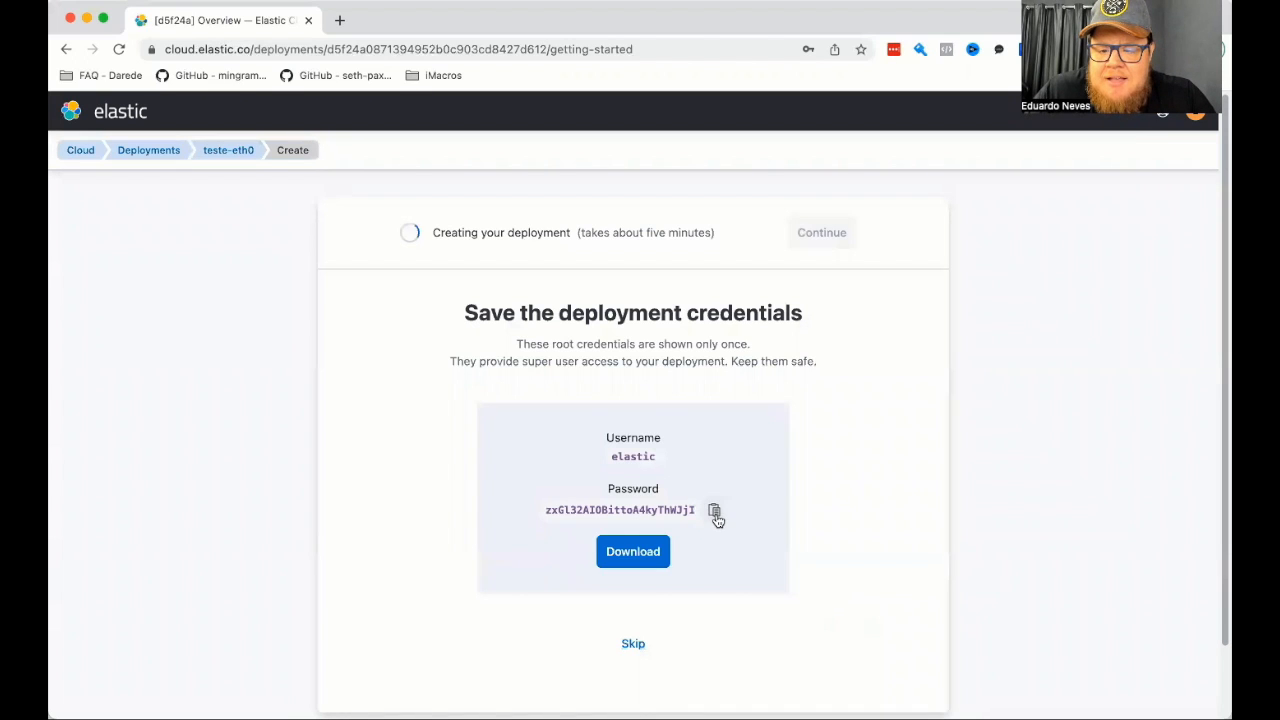
Copy the root password, download the deployment credentials file, and continue to the finished deployment.
left_click(715, 512)
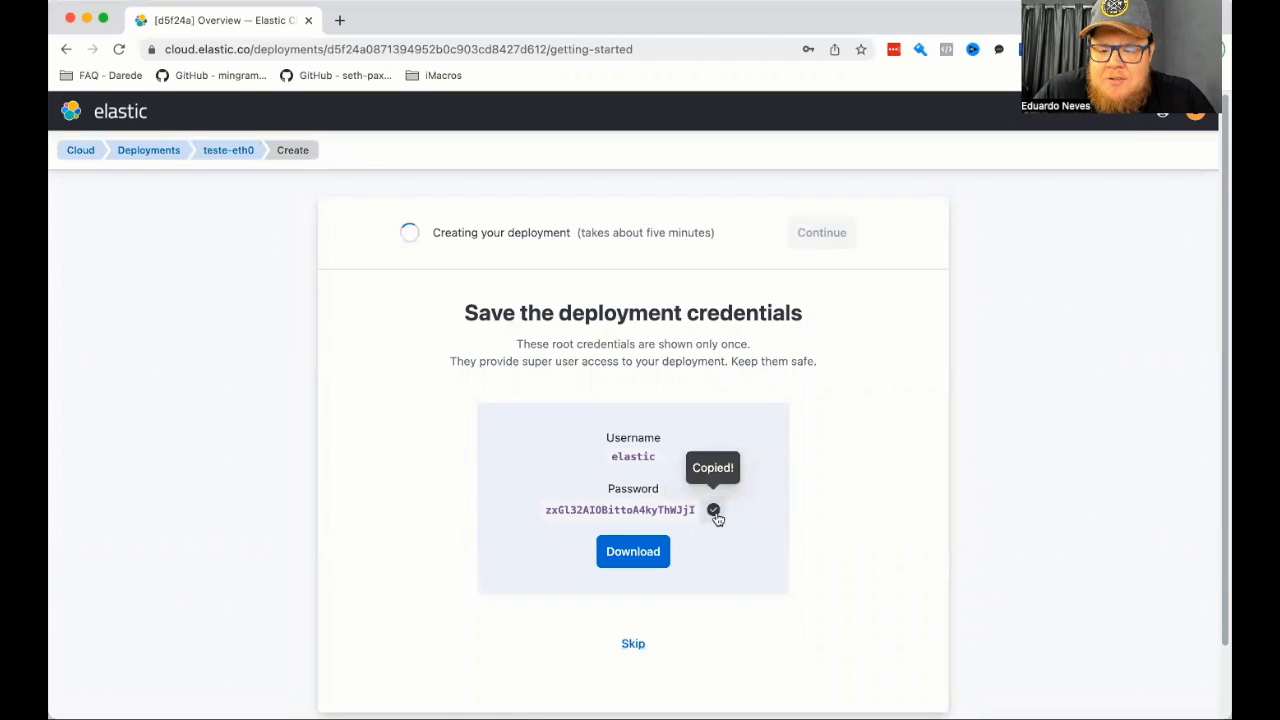
left_click(632, 552)
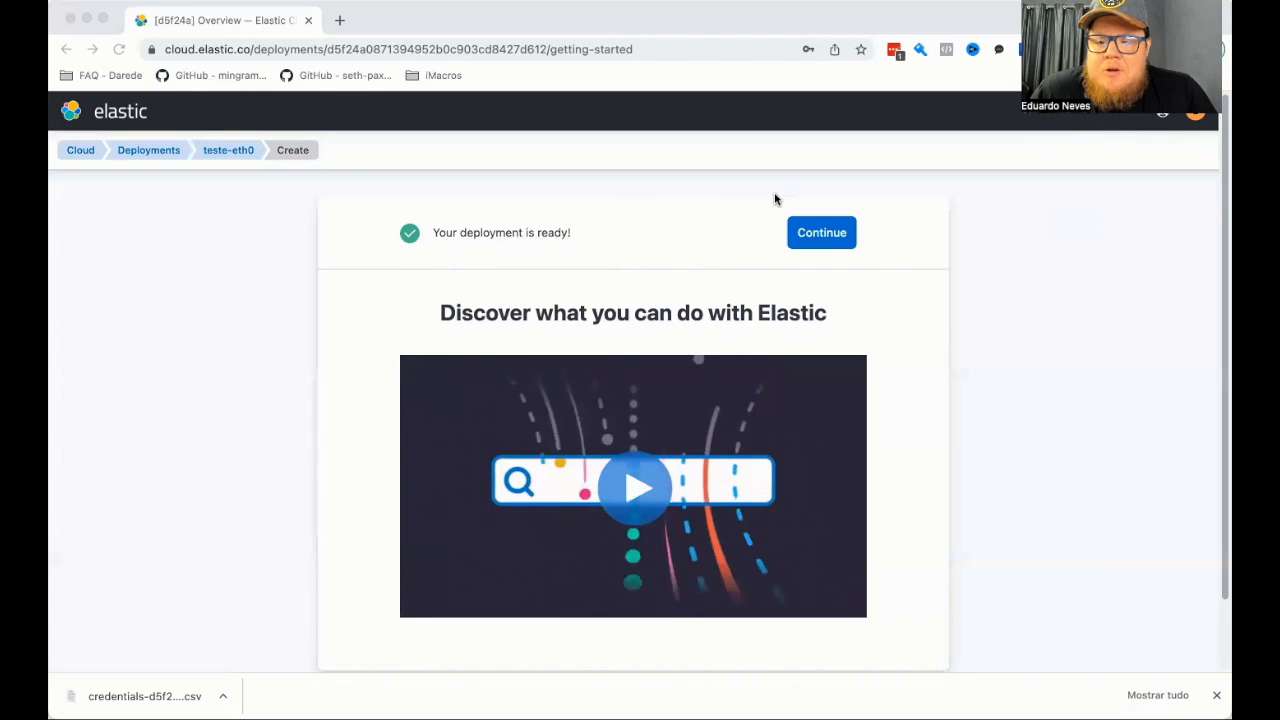
left_click(807, 233)
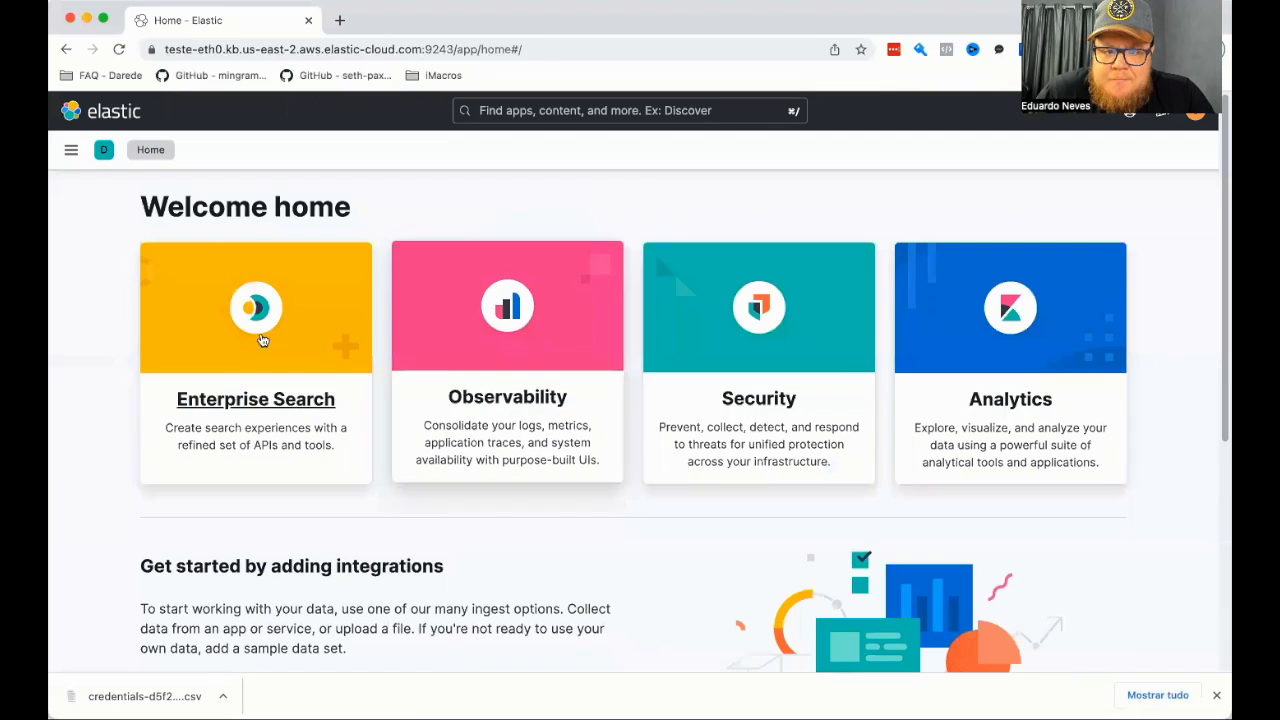
Examine the Kibana navigation sections available in the new deployment.
left_click(71, 152)
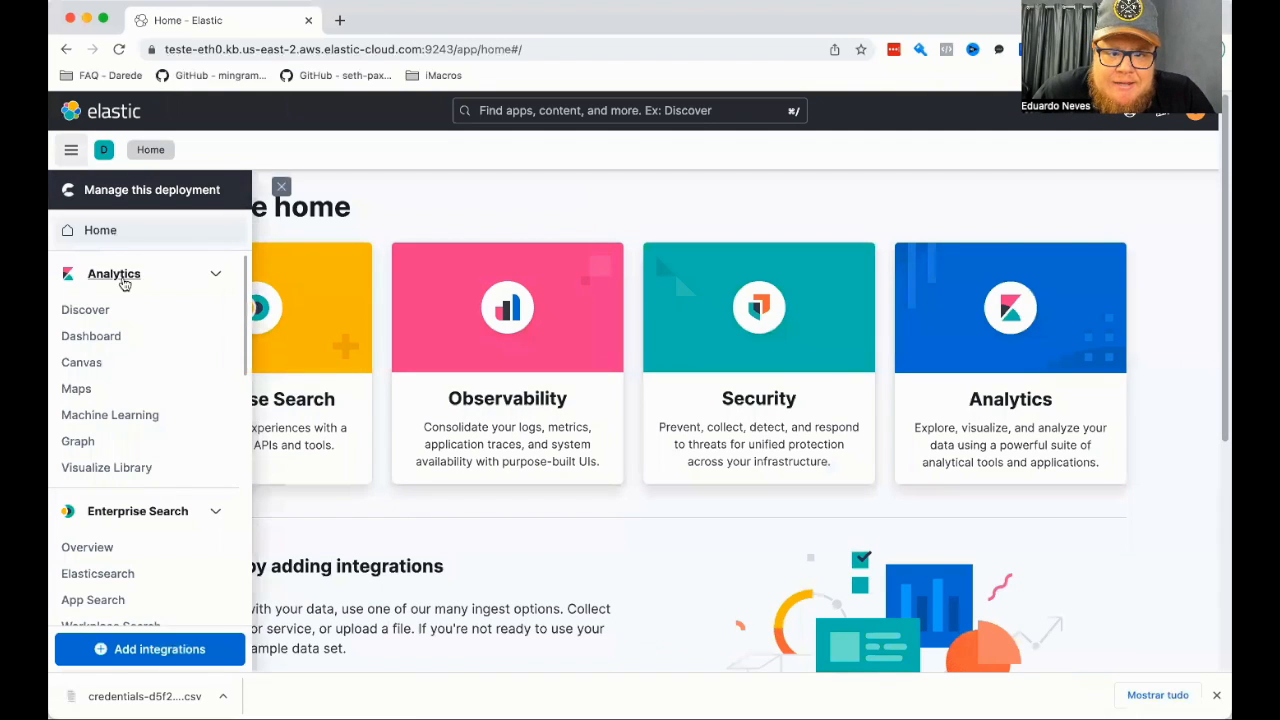
scroll(147, 380, "down", 2)
scroll(147, 380, "up", 2)
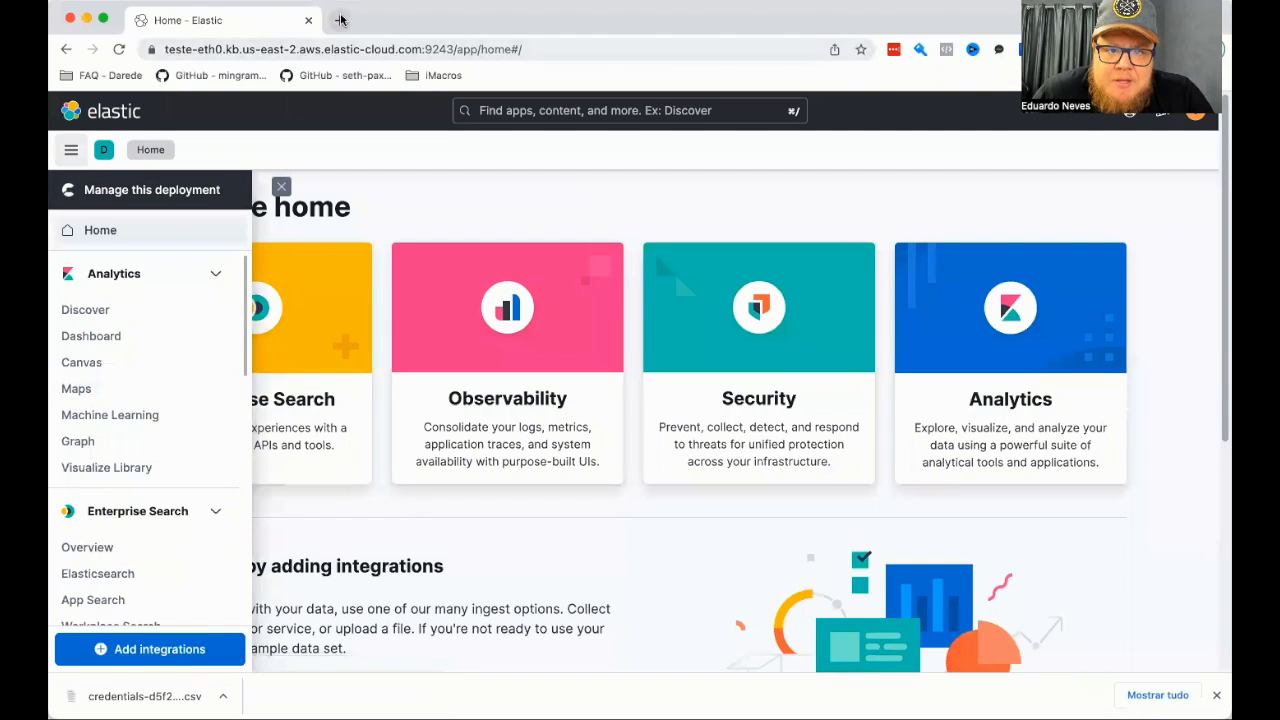
Open cloud.elastic.co in a new browser tab and go to the management page of the teste-eth0 deployment.
left_click(339, 20)
type("cloud")
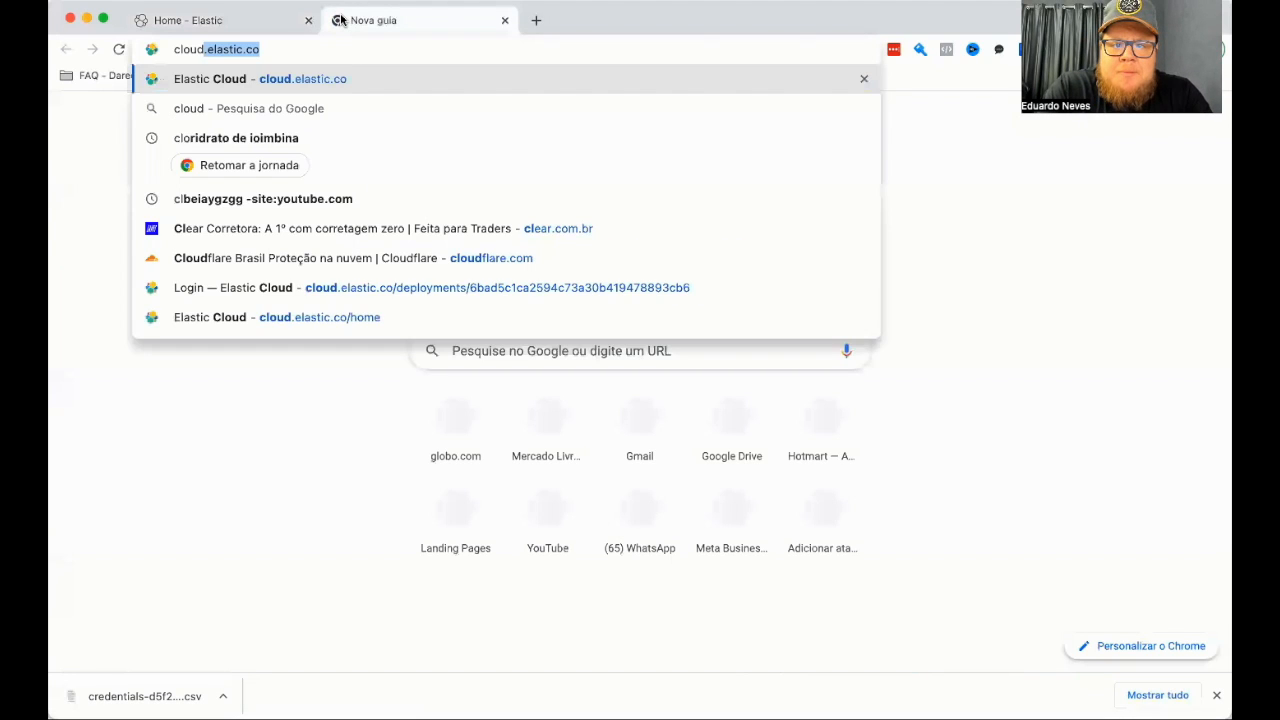
key("Return")
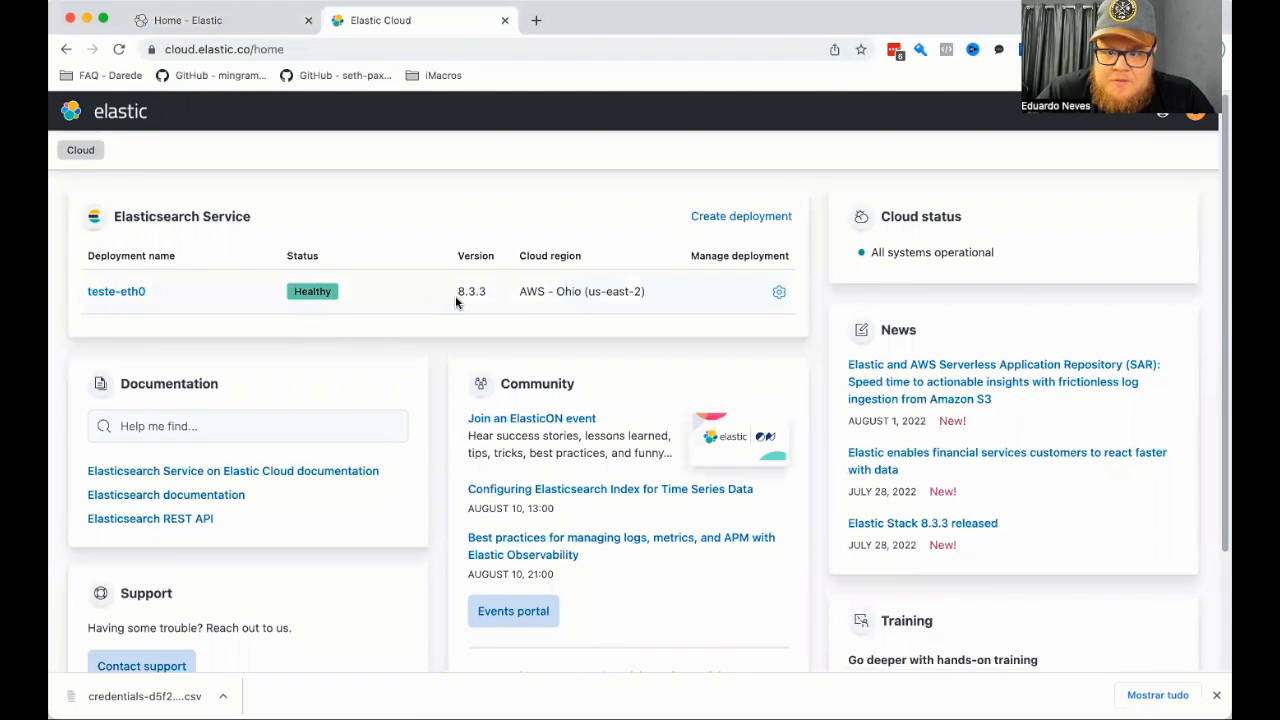
left_click(779, 292)
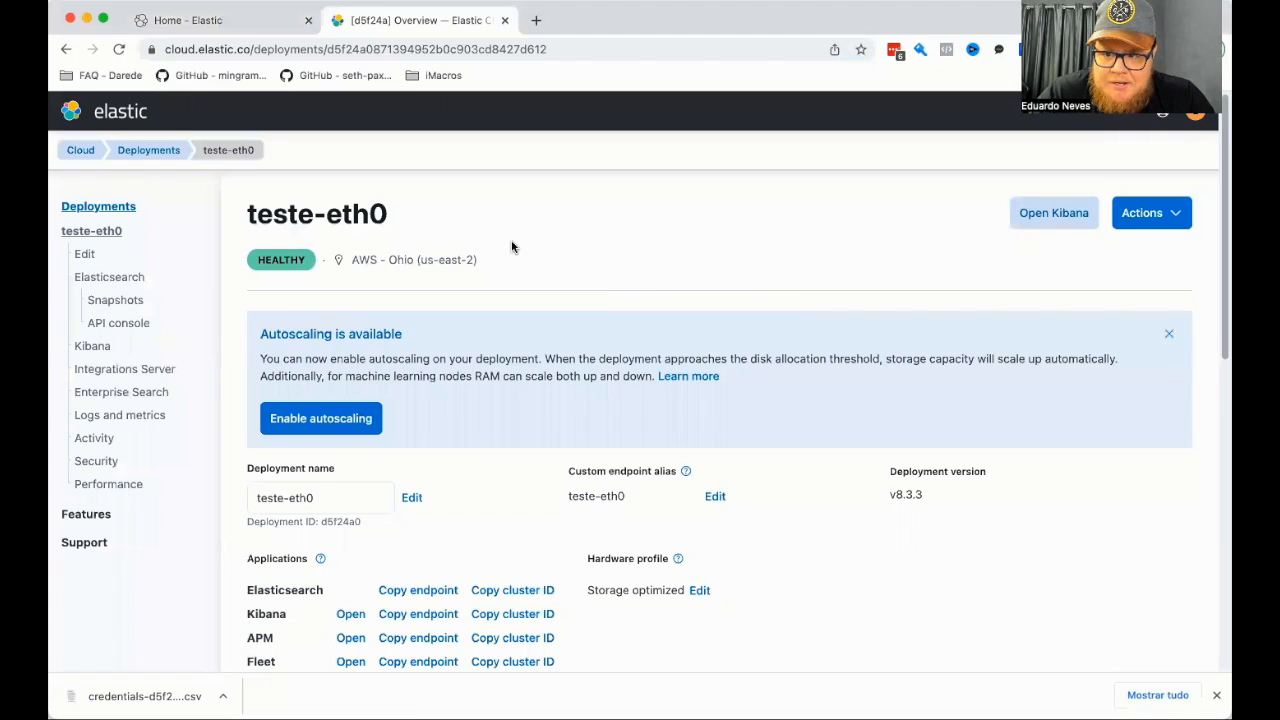
Check which management actions are available for the teste-eth0 deployment.
scroll(511, 246, "down", 1)
left_click(1183, 190)
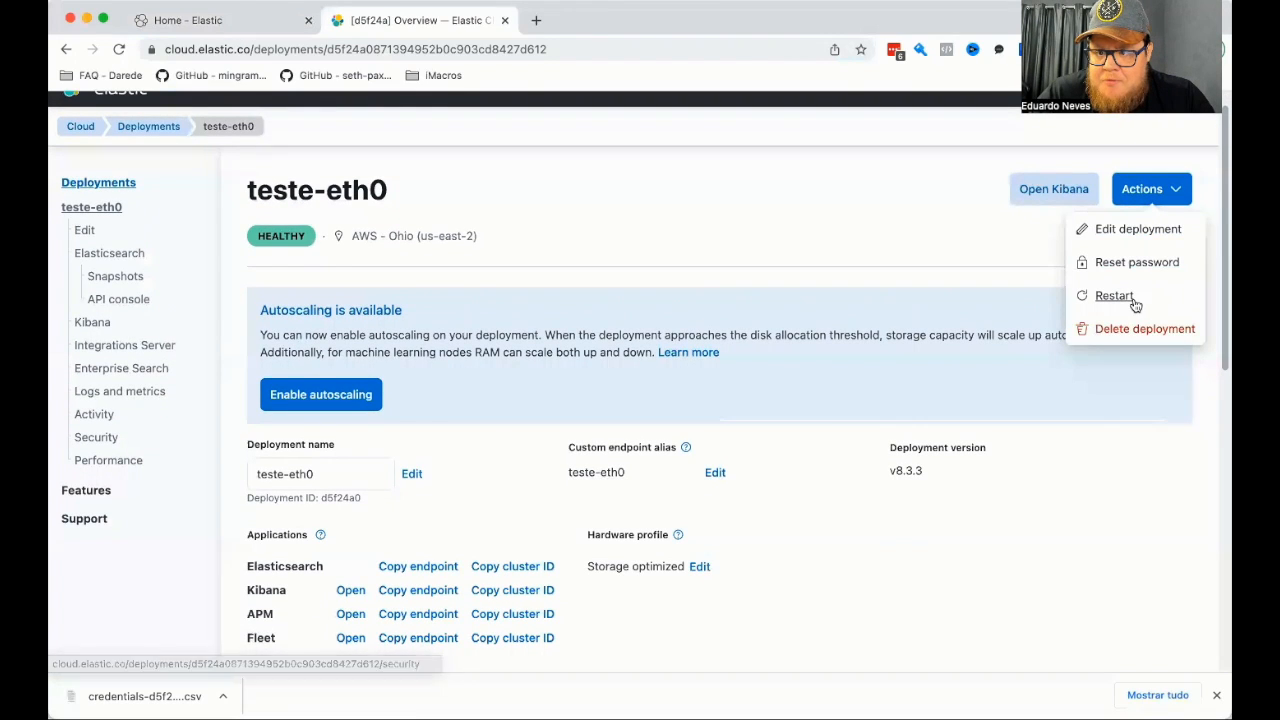
left_click(826, 236)
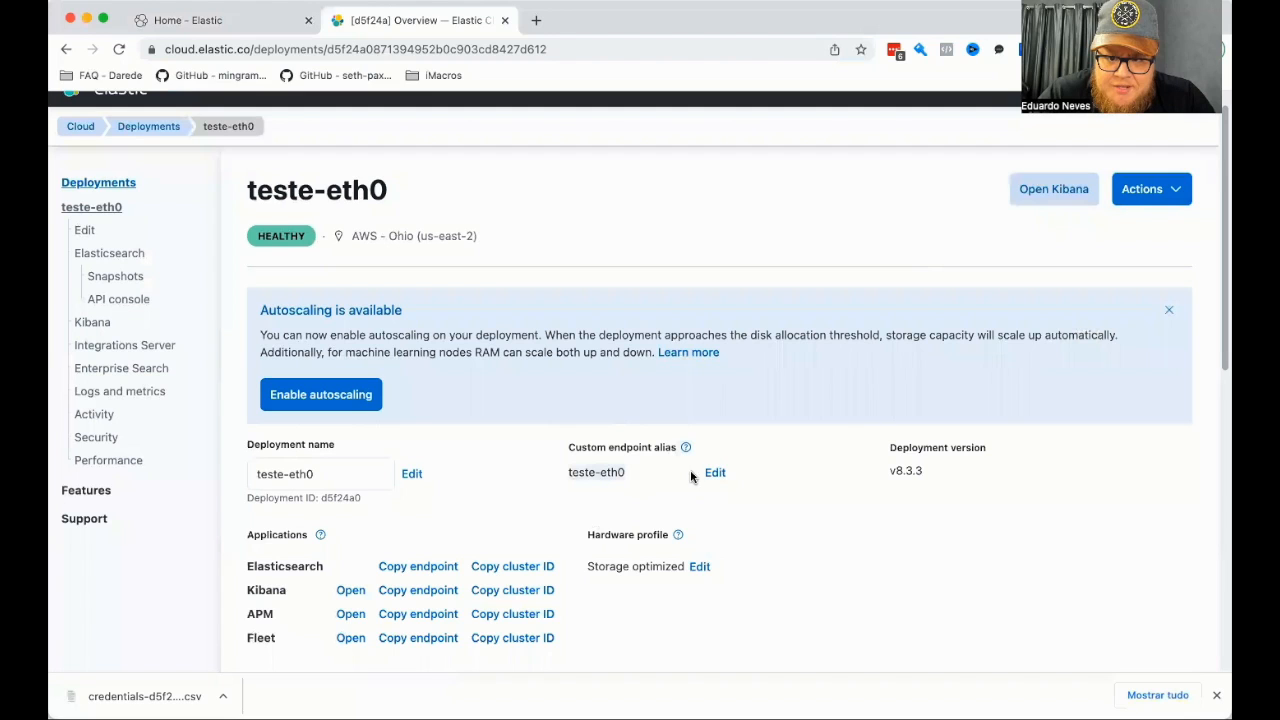
Copy the Elasticsearch endpoint from the deployment's applications list.
scroll(502, 347, "down", 4)
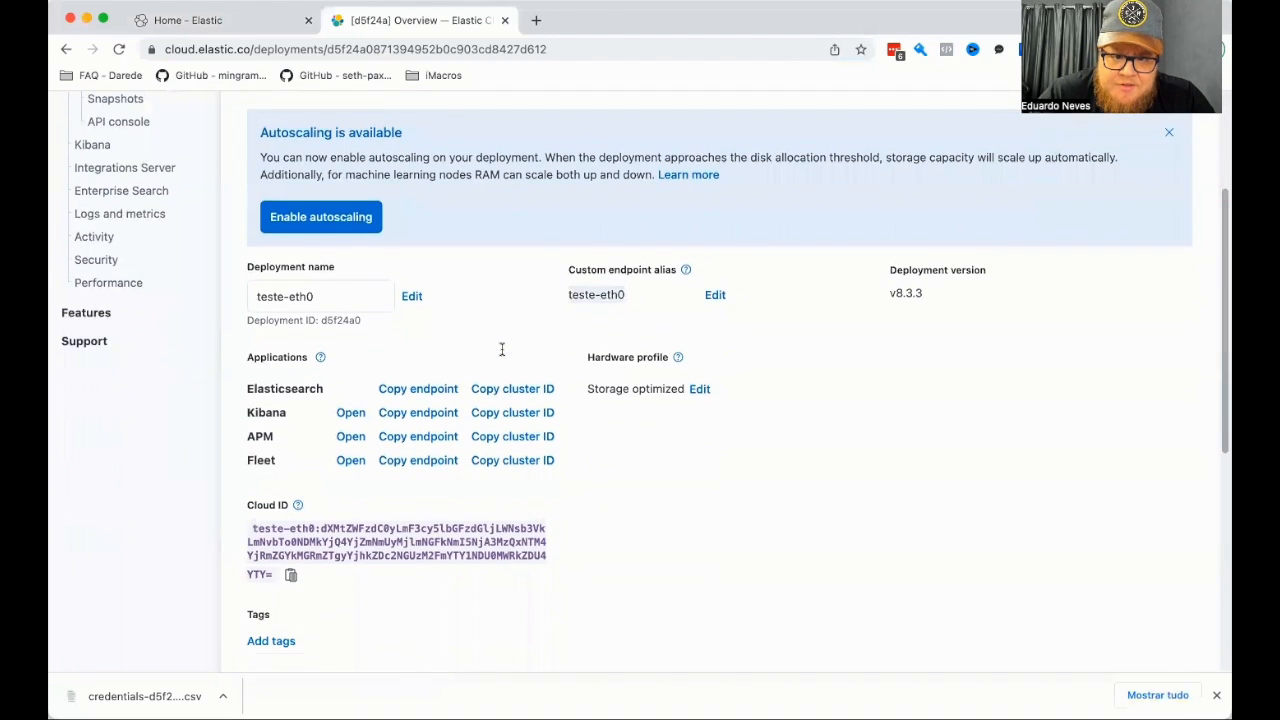
scroll(270, 265, "up", 1)
scroll(270, 265, "up", 1)
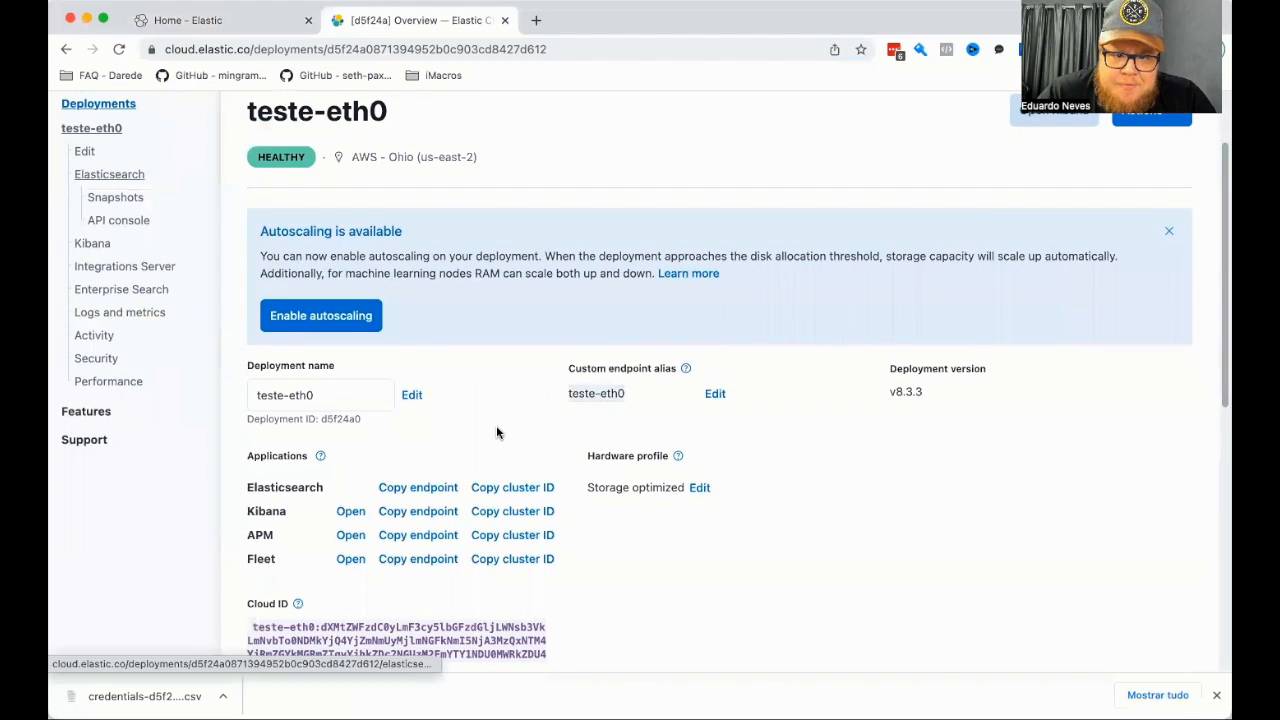
scroll(317, 452, "down", 1)
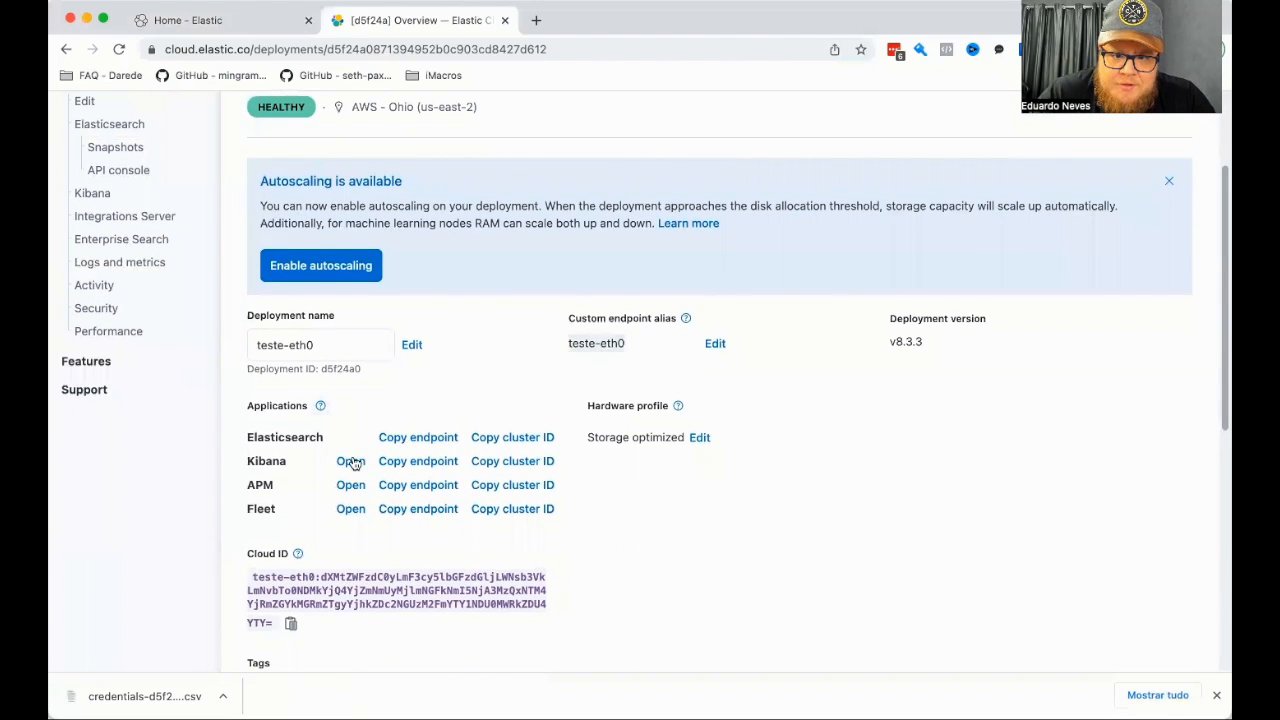
left_click(409, 444)
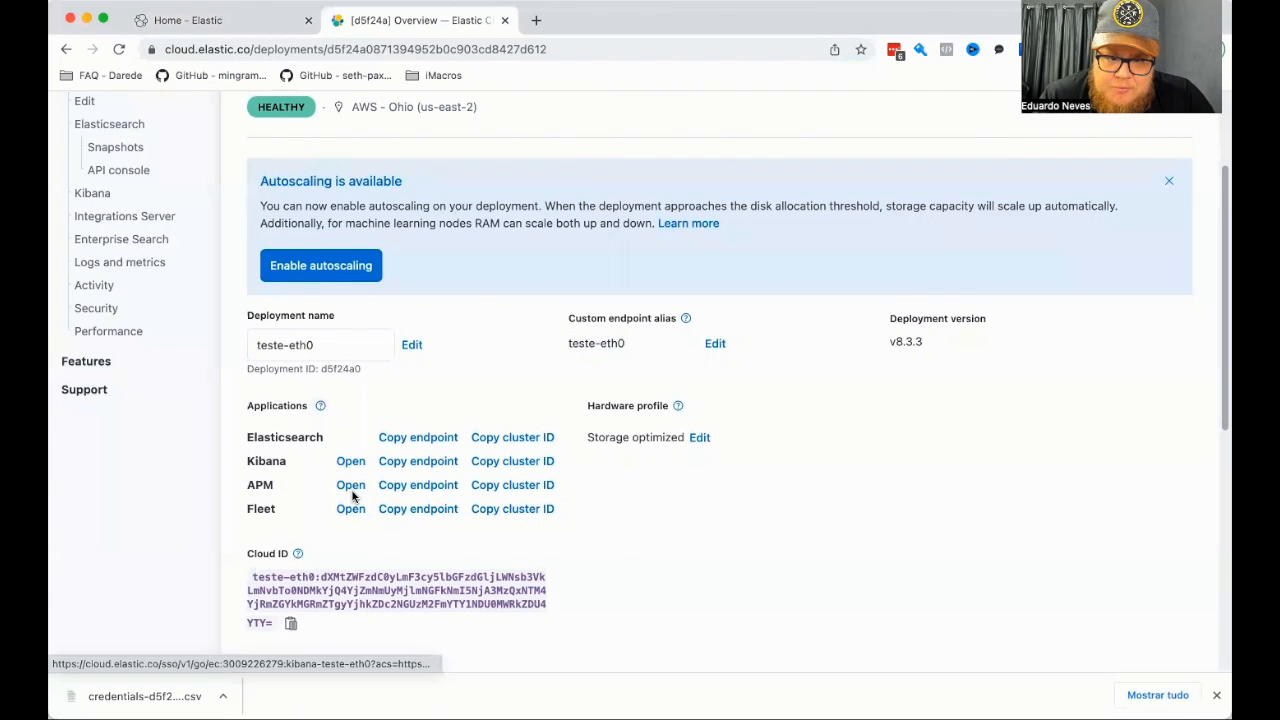
Examine the deployment's Cloud ID and its instances in each zone.
scroll(353, 514, "down", 2)
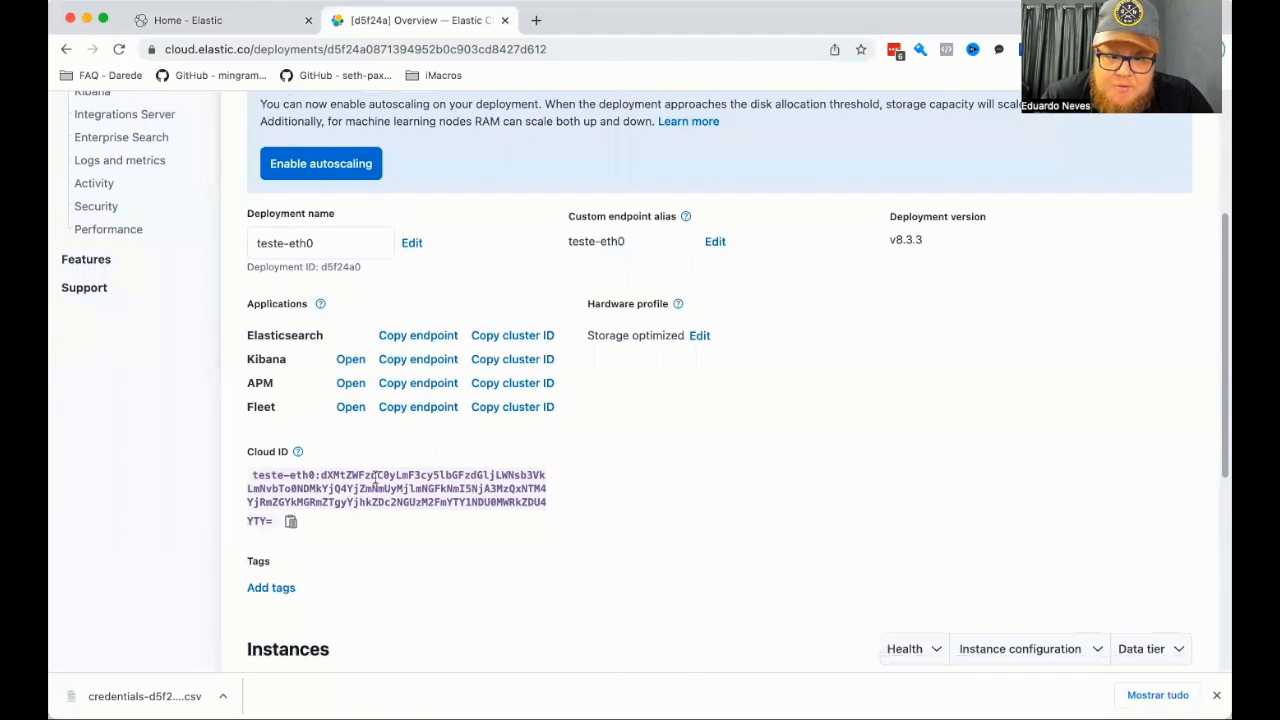
scroll(373, 485, "down", 8)
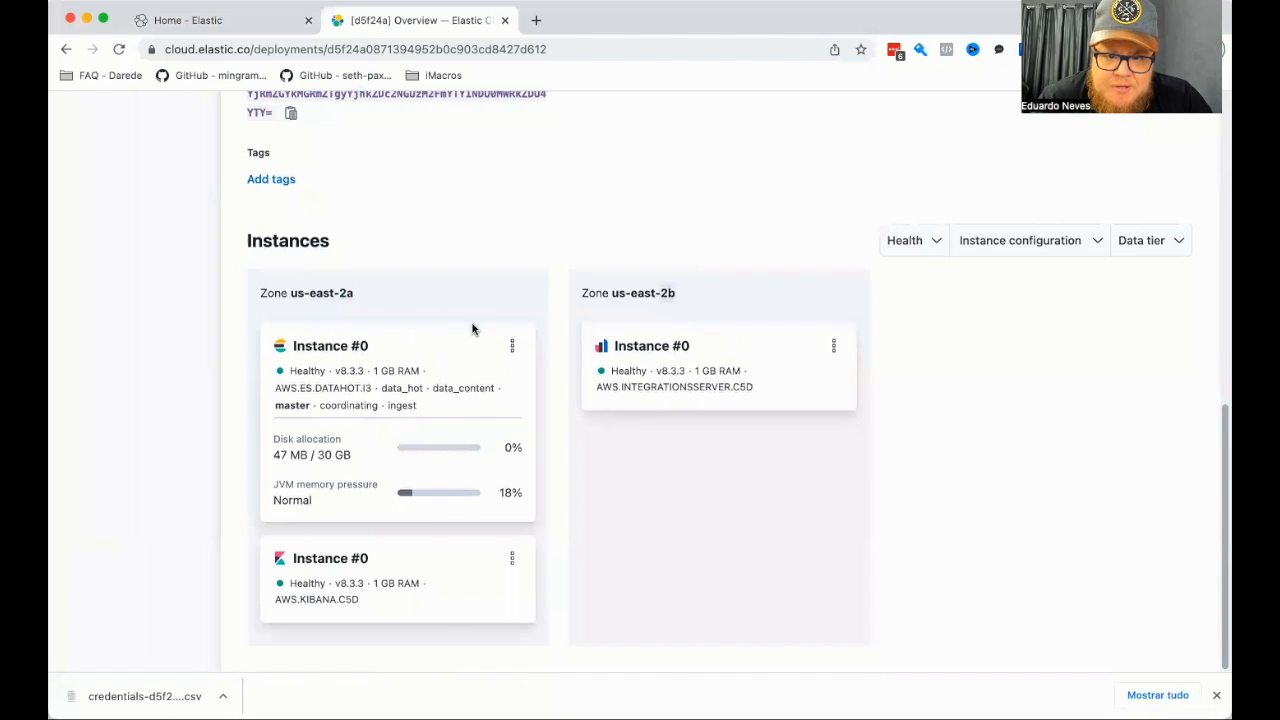
scroll(477, 274, "up", 10)
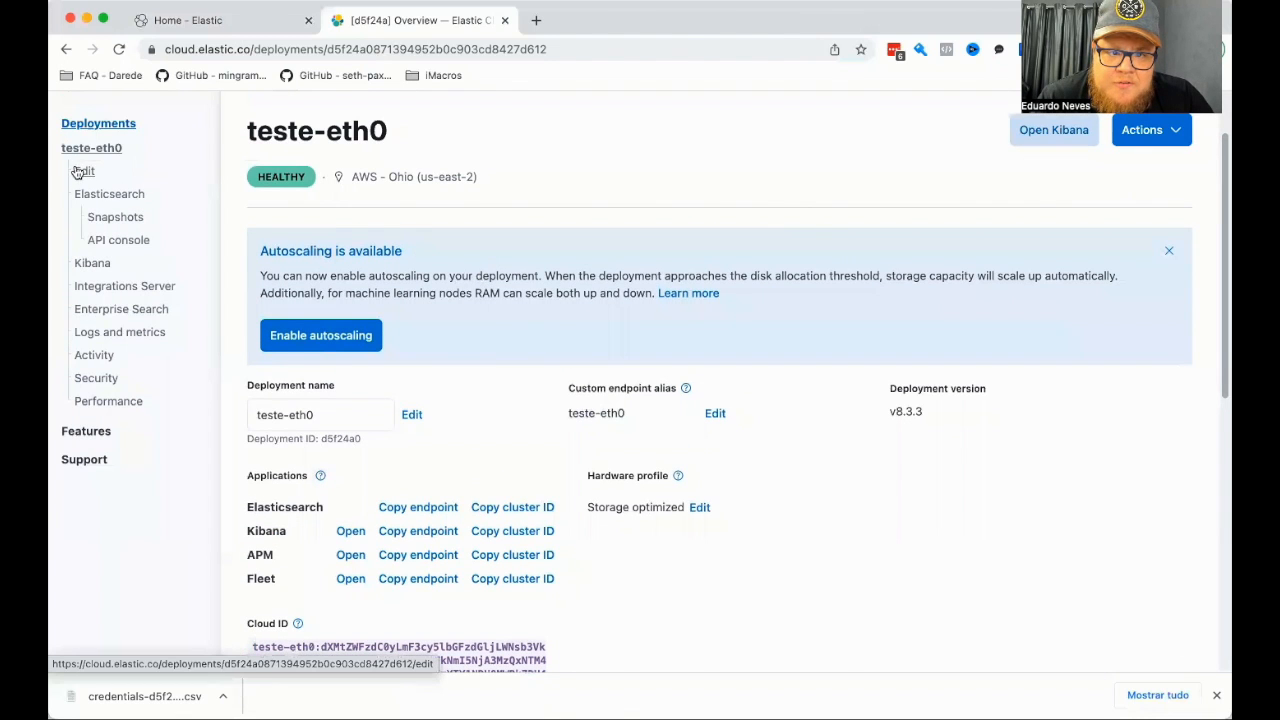
Open the deployment for editing and review the sizes per zone offered for the Hot data and Content tier.
left_click(77, 174)
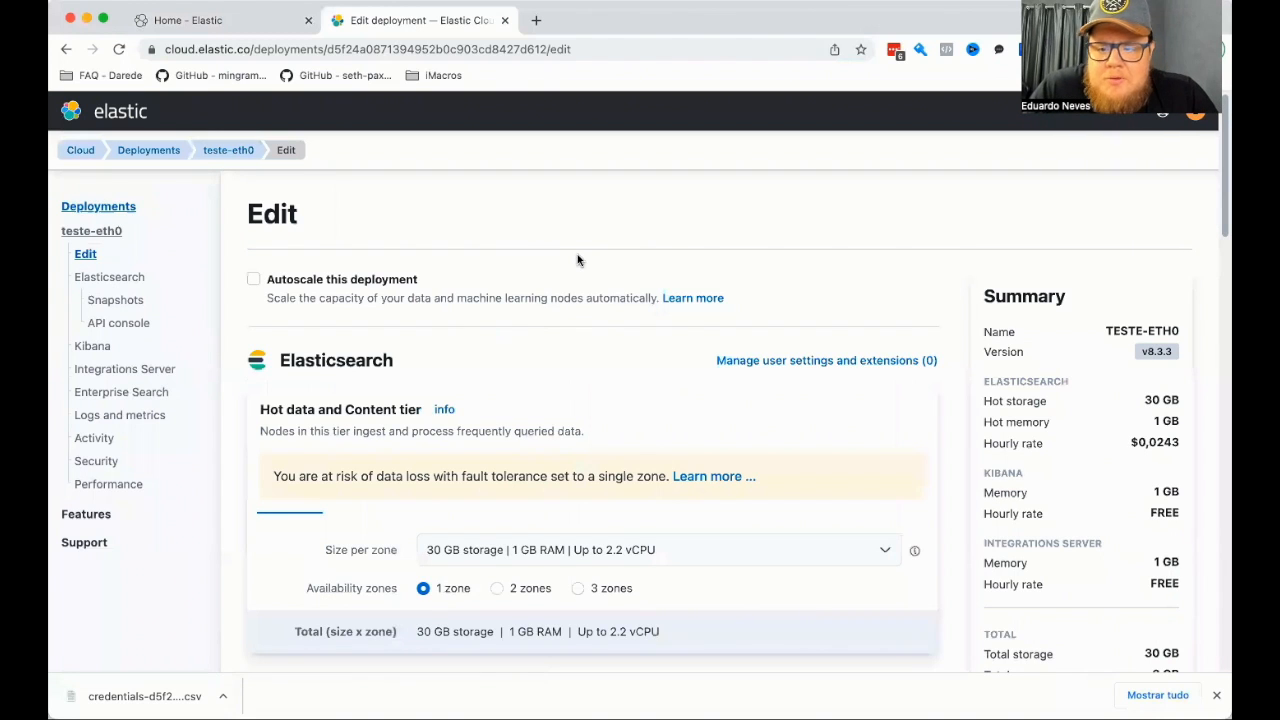
scroll(577, 255, "down", 3)
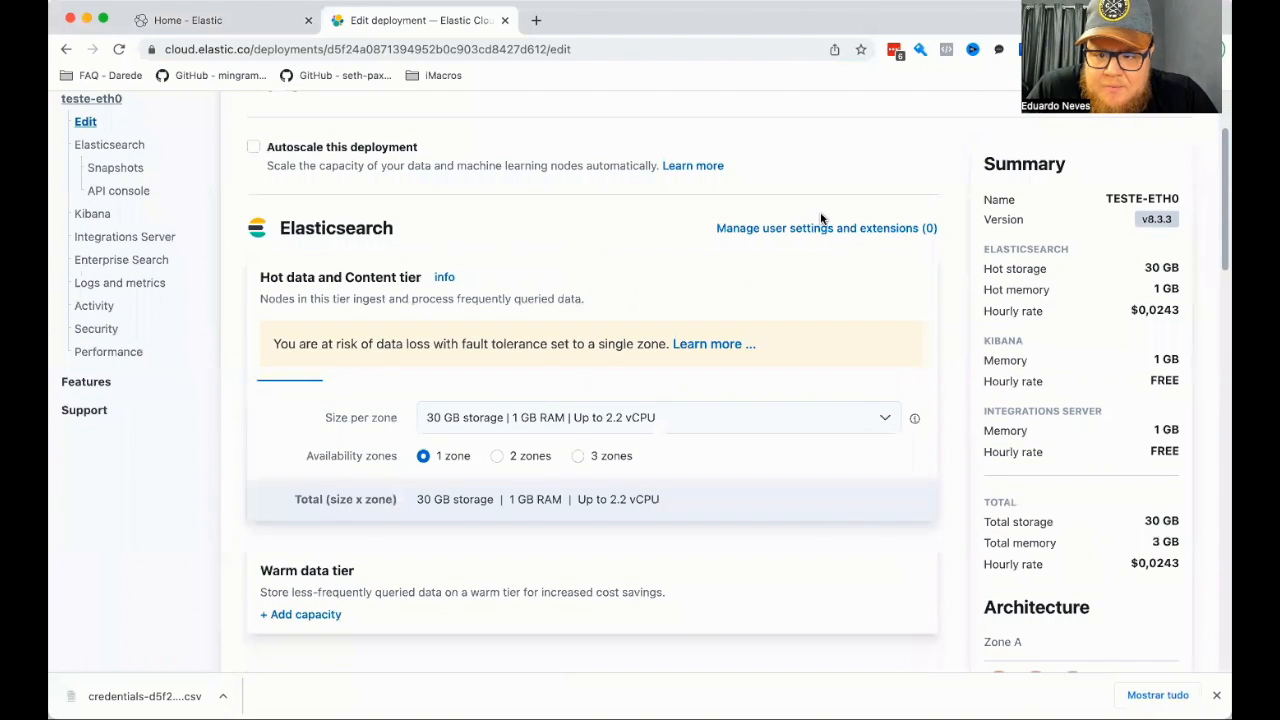
left_click(483, 420)
scroll(494, 594, "down", 8)
scroll(495, 591, "down", 5)
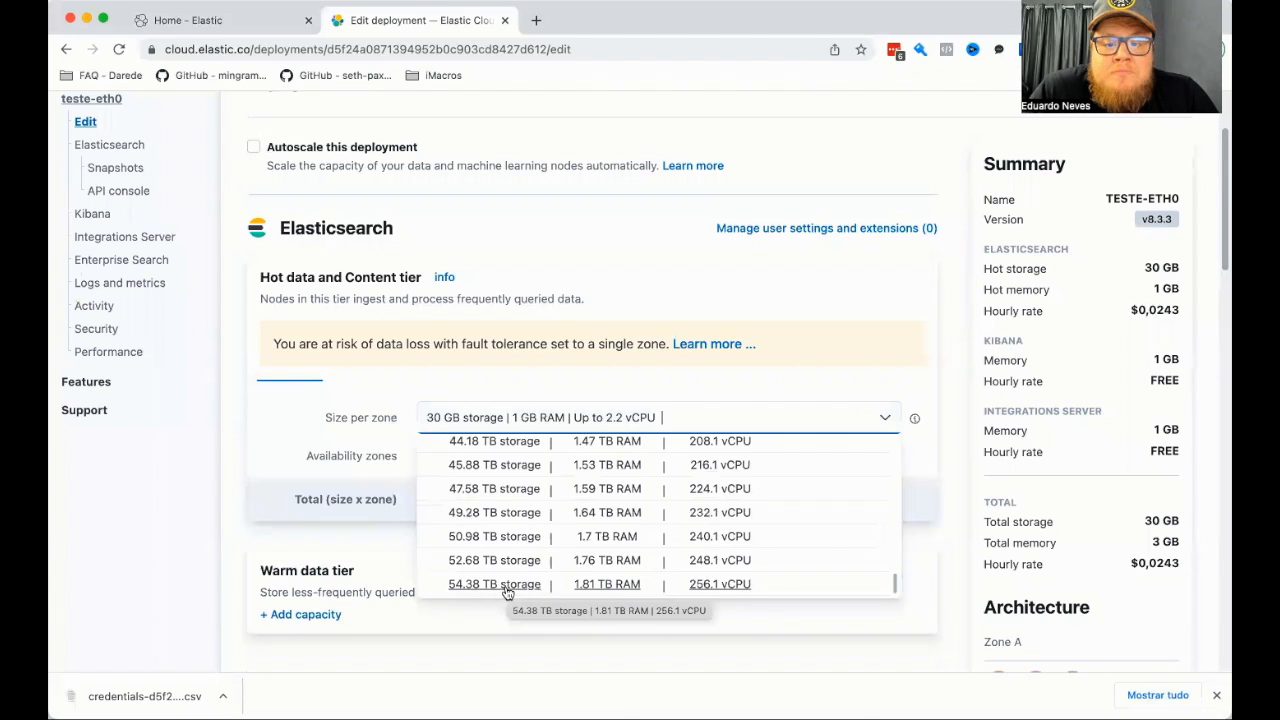
scroll(506, 590, "up", 15)
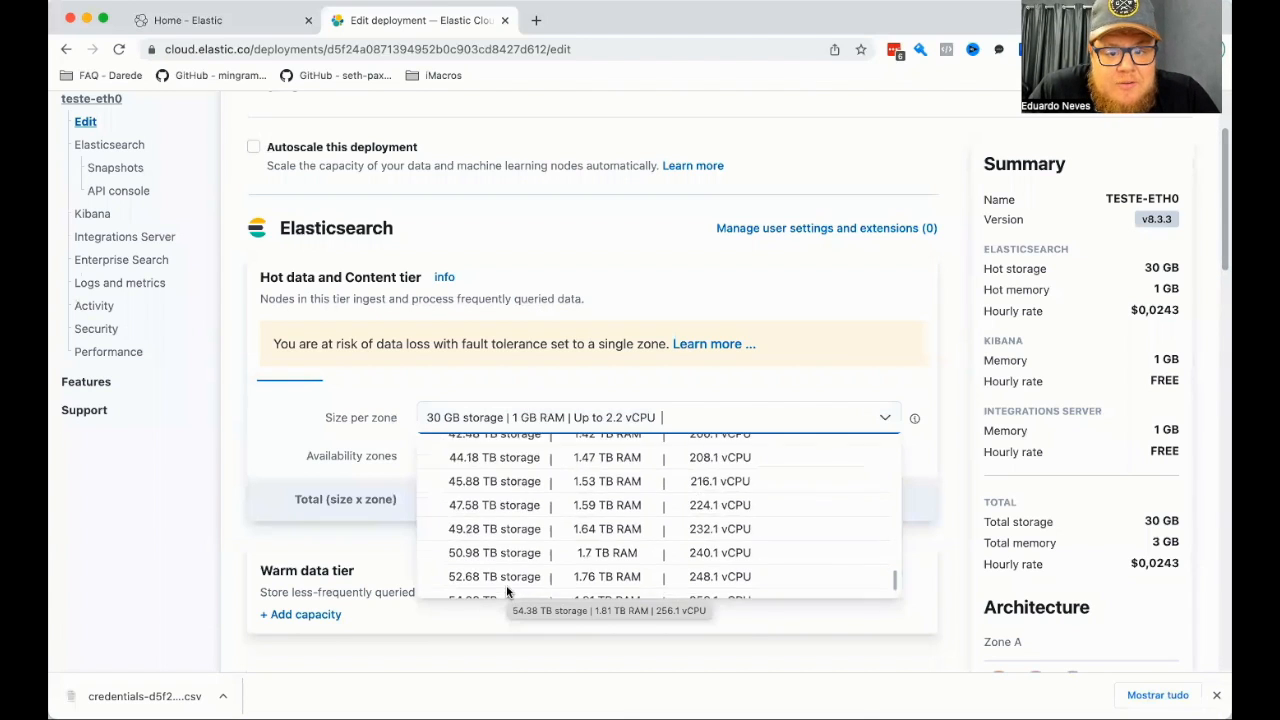
scroll(506, 588, "up", 3)
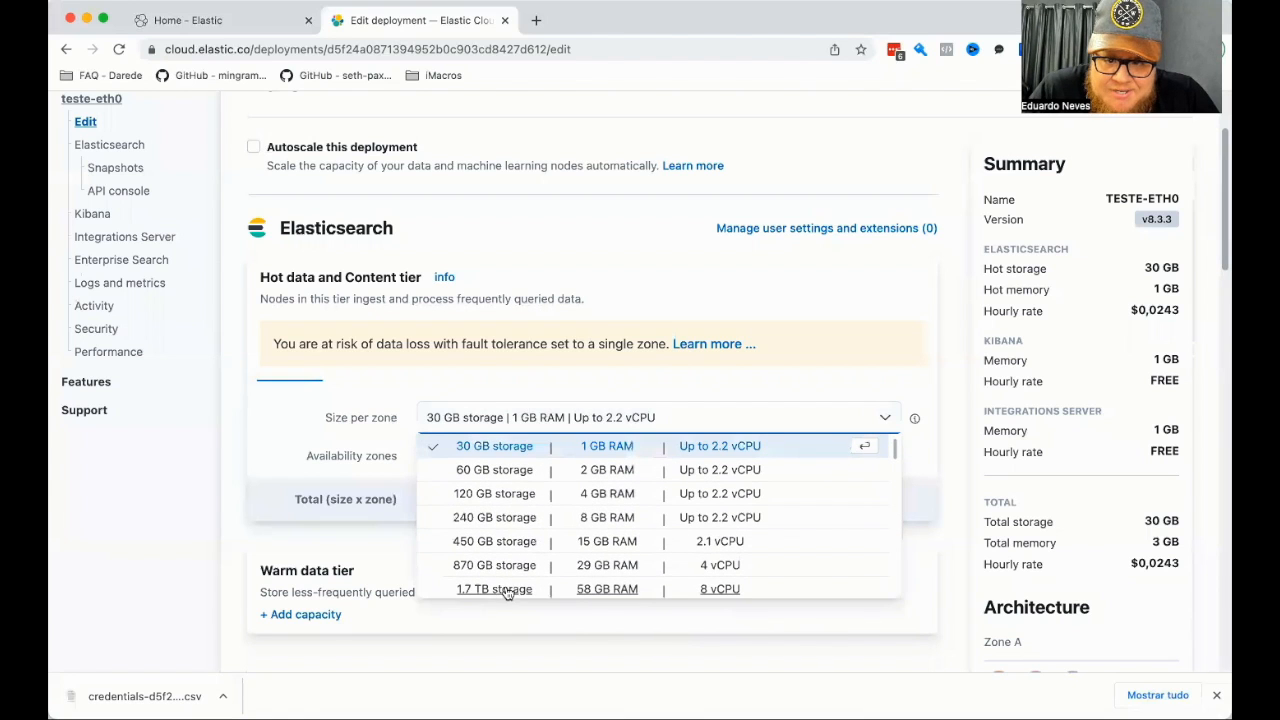
left_click(687, 377)
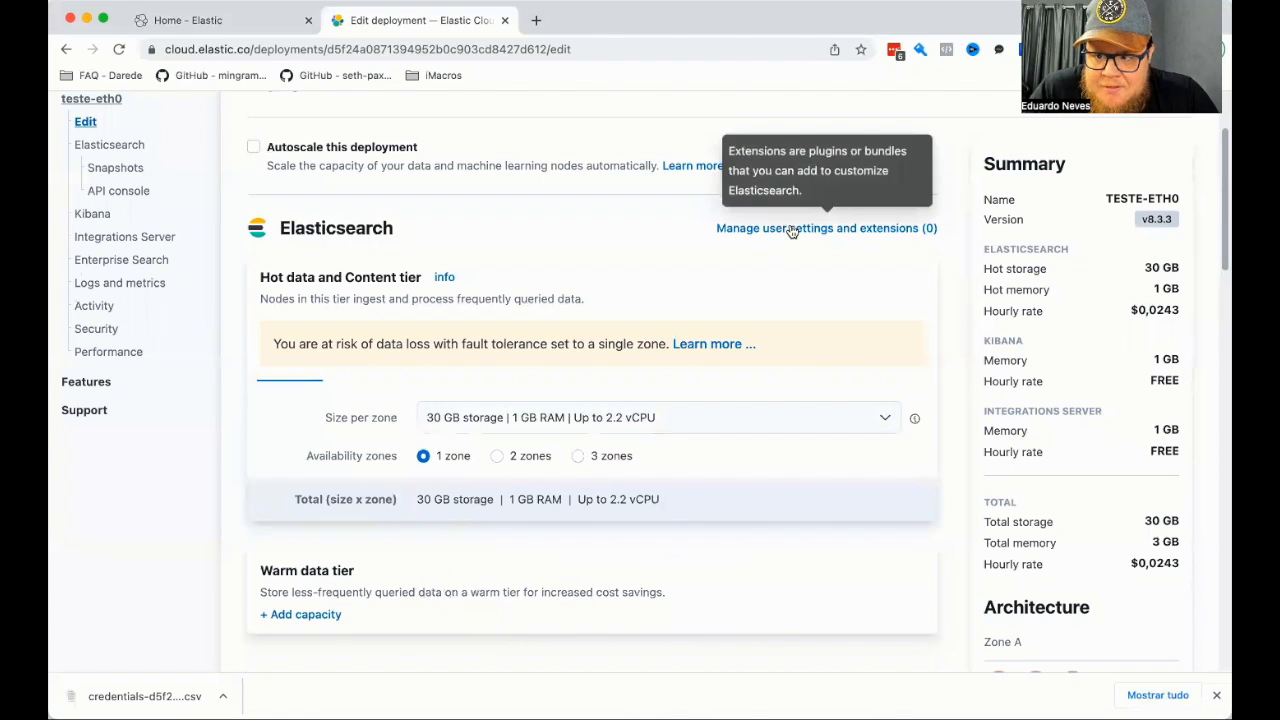
Review the Elasticsearch user settings, add an empty line at their end, and return to the deployment edit page.
left_click(737, 230)
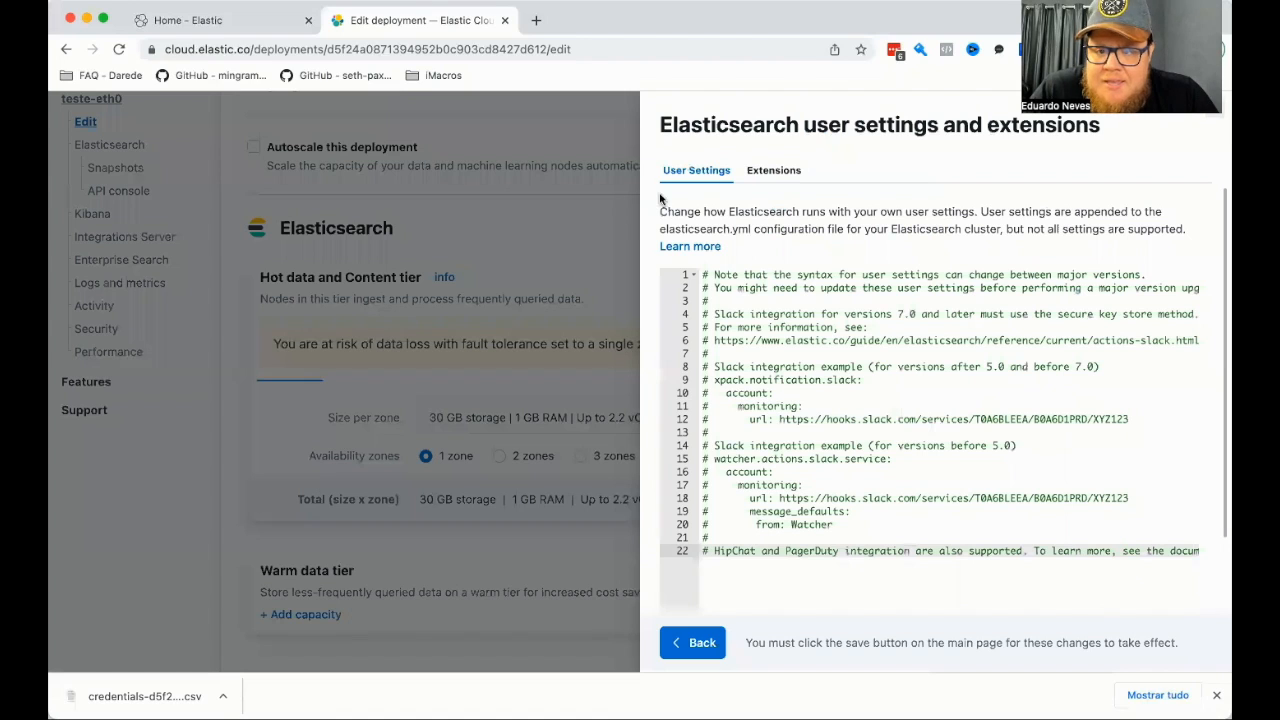
scroll(773, 372, "down", 2)
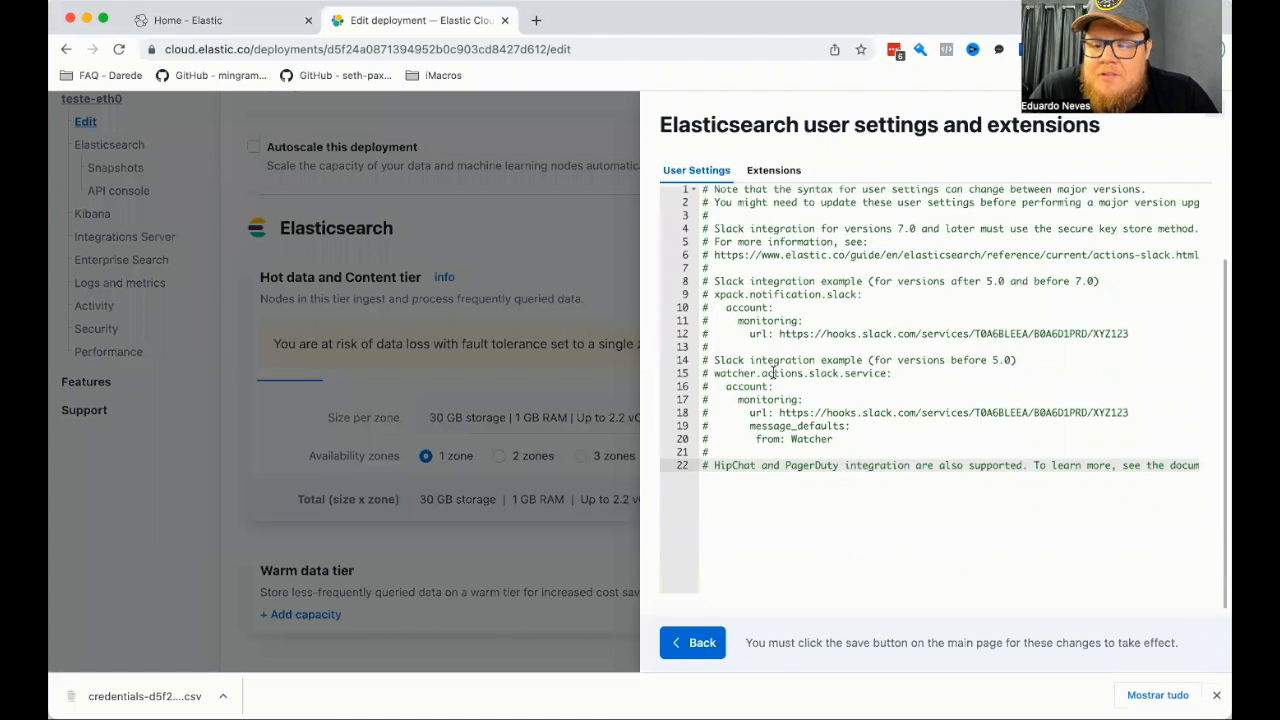
scroll(774, 496, "right", 2)
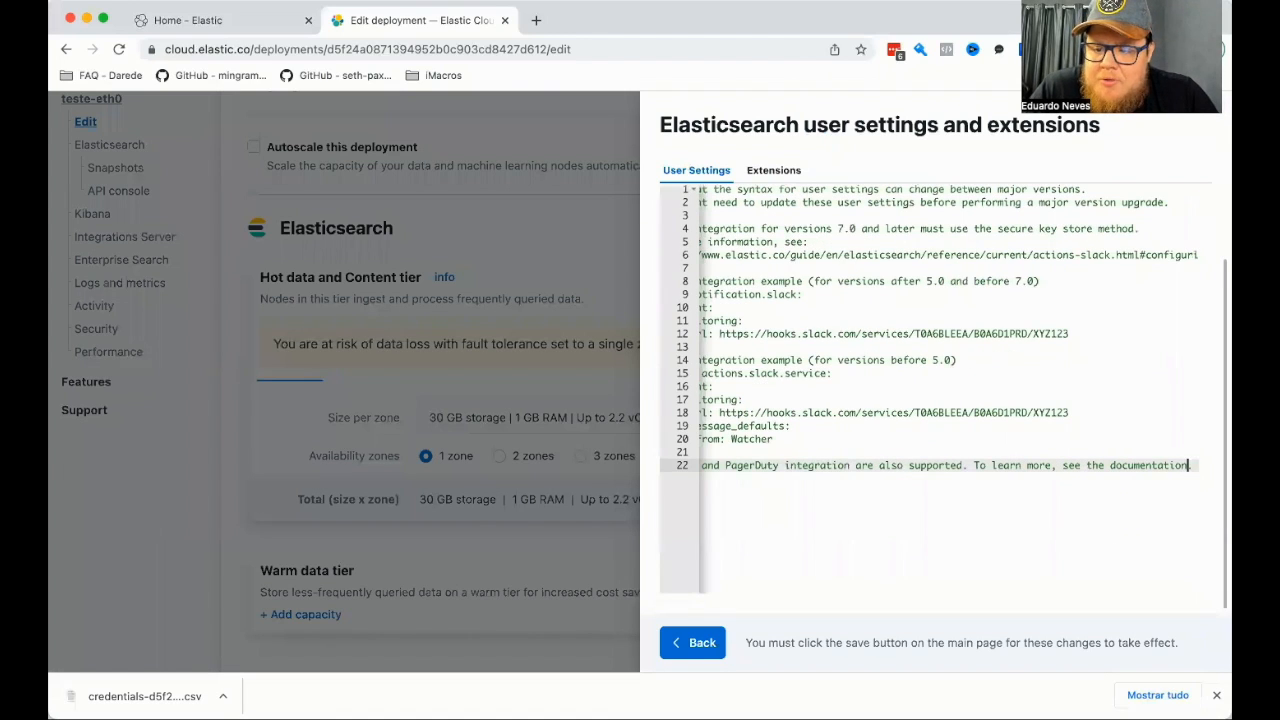
key("Return")
key("Left")
key("Right")
key("Left")
key("Right")
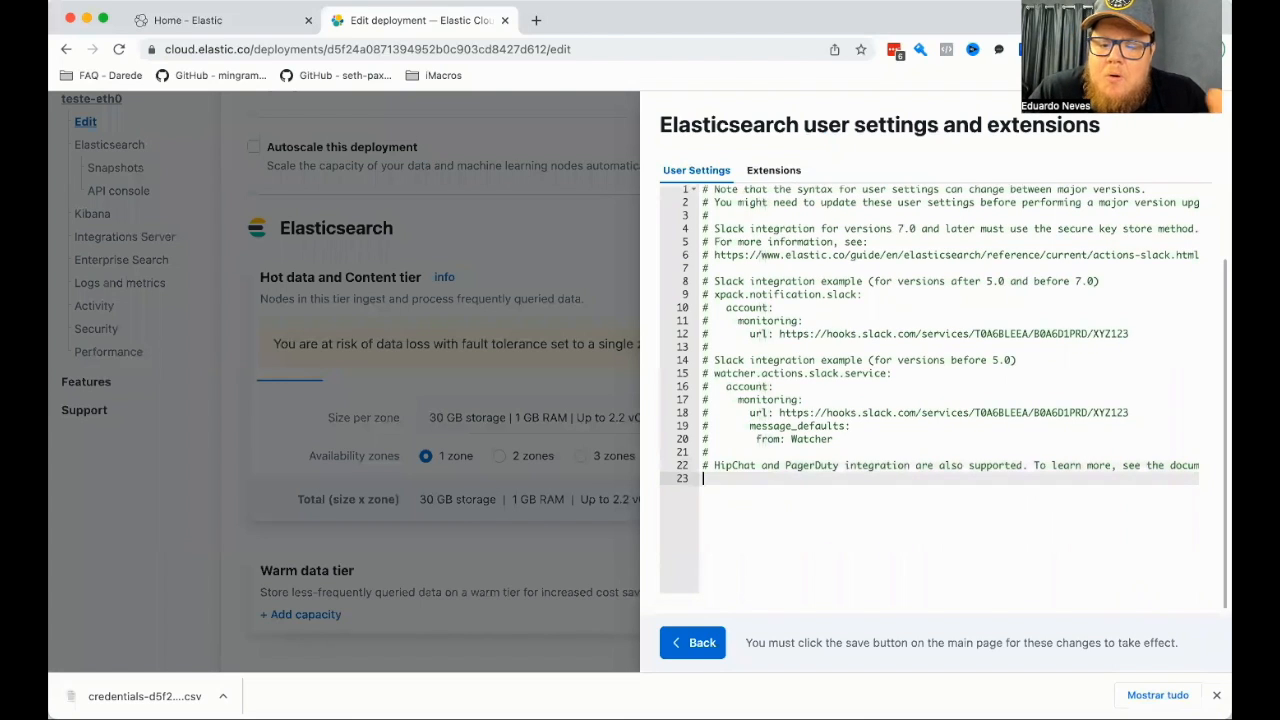
left_click(700, 642)
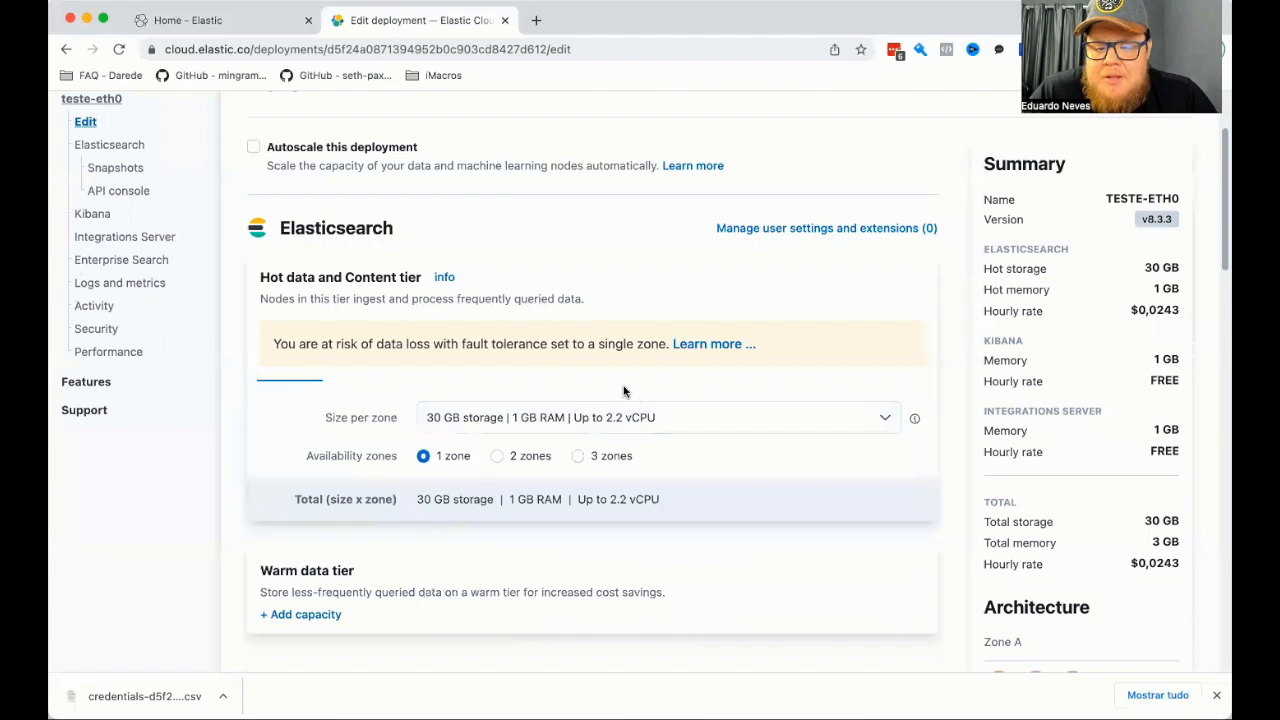
Add capacity to the Warm data tier and the Cold data tier.
scroll(659, 404, "down", 8)
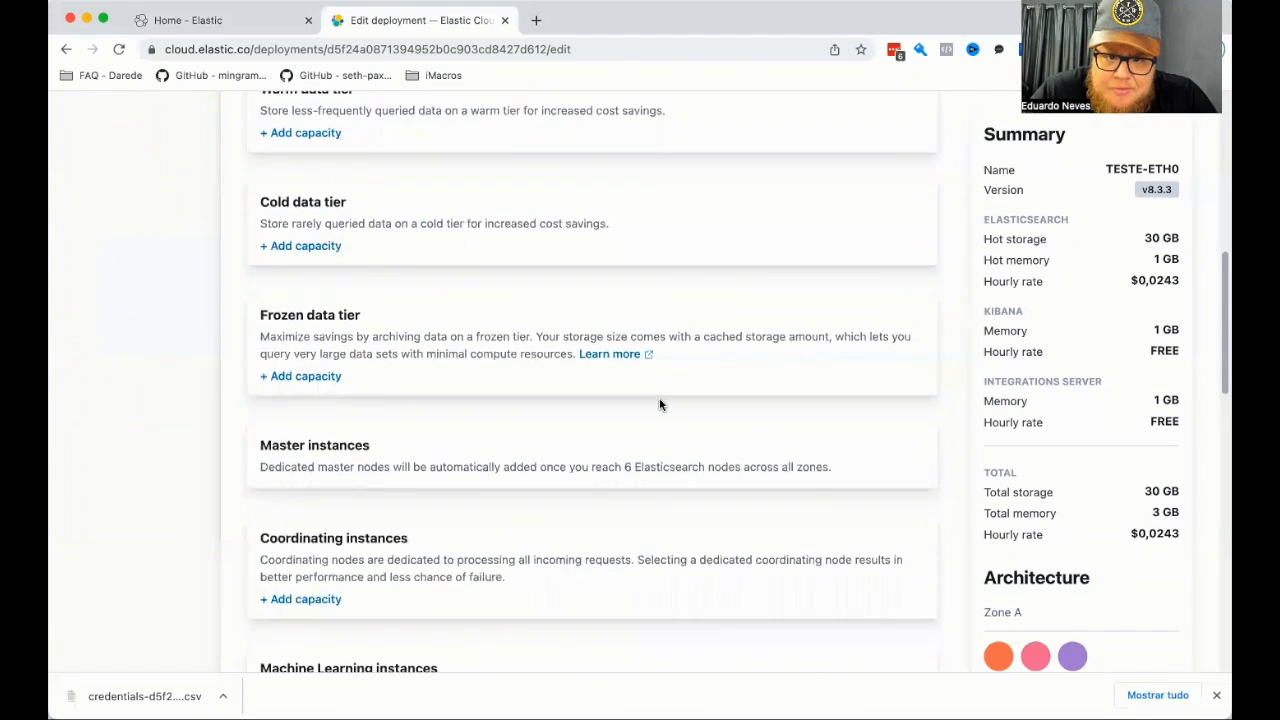
left_click(279, 198)
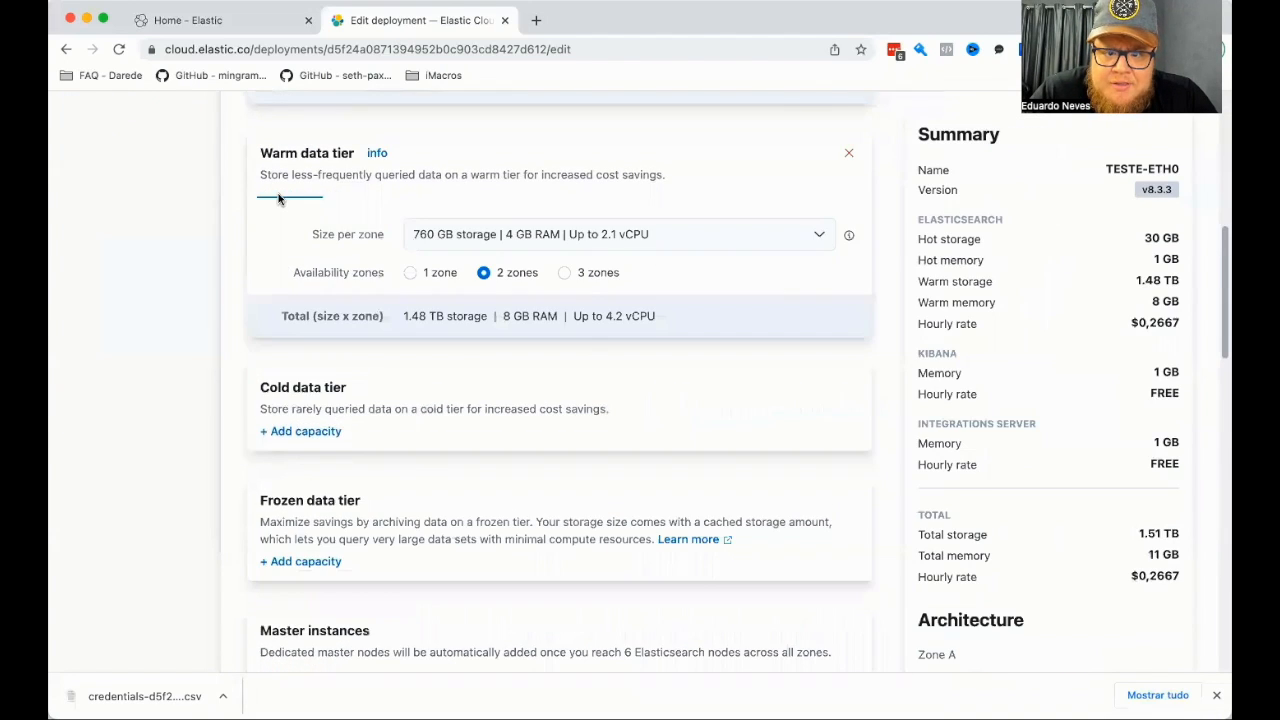
left_click(298, 432)
scroll(418, 379, "down", 1)
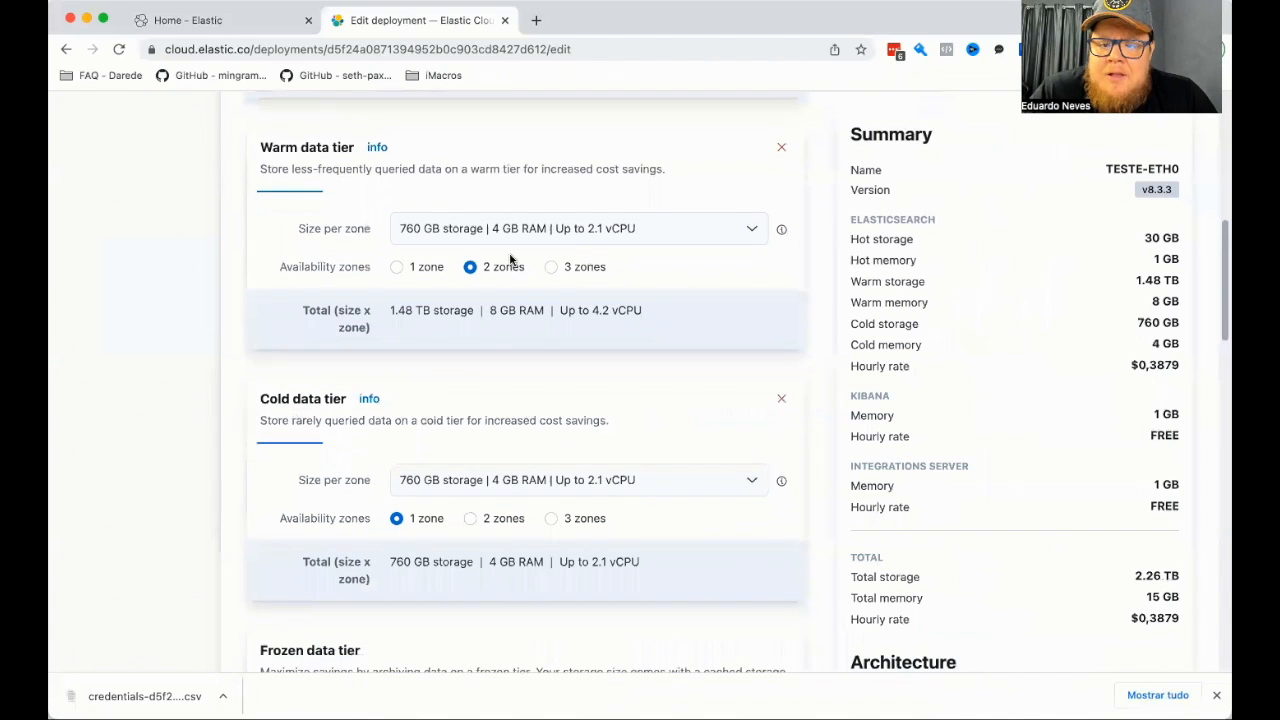
Try to set the Warm data tier to 1 availability zone.
left_click(400, 267)
left_click(489, 328)
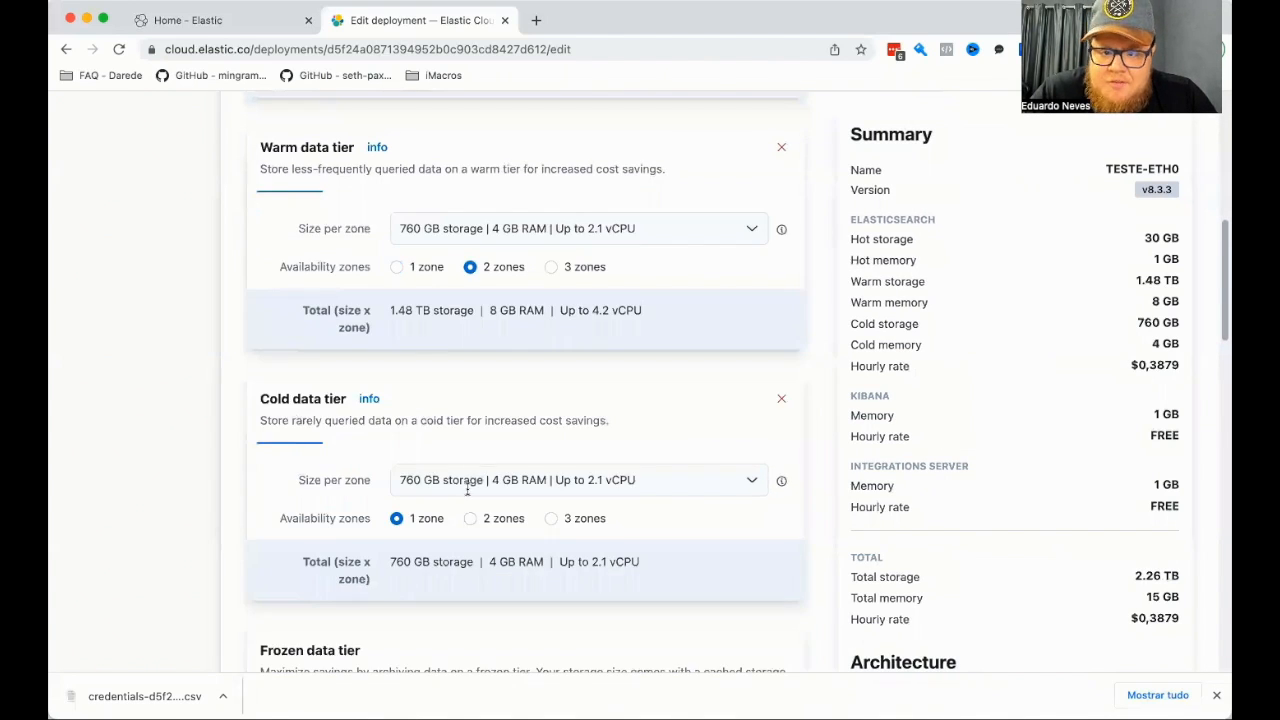
scroll(614, 456, "up", 5)
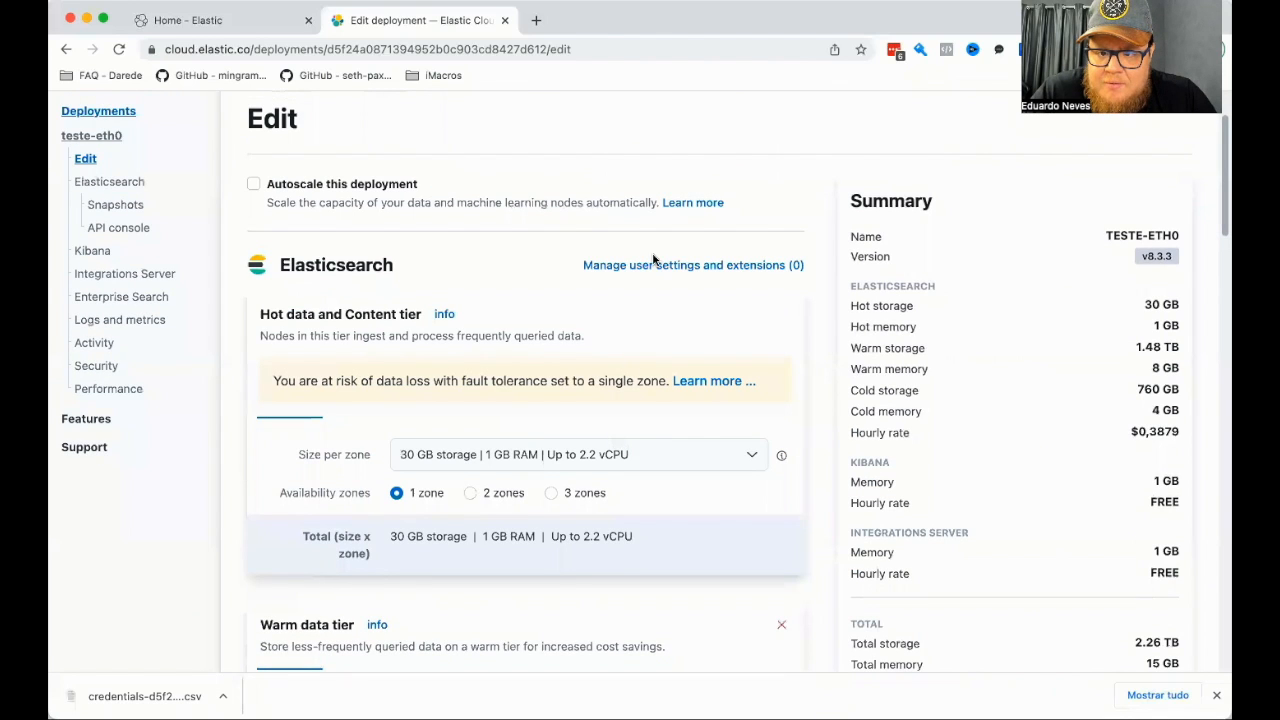
Review the deployment's capacity settings, from the data tiers to the Kibana, Integrations Server and Enterprise Search instances.
scroll(652, 274, "down", 7)
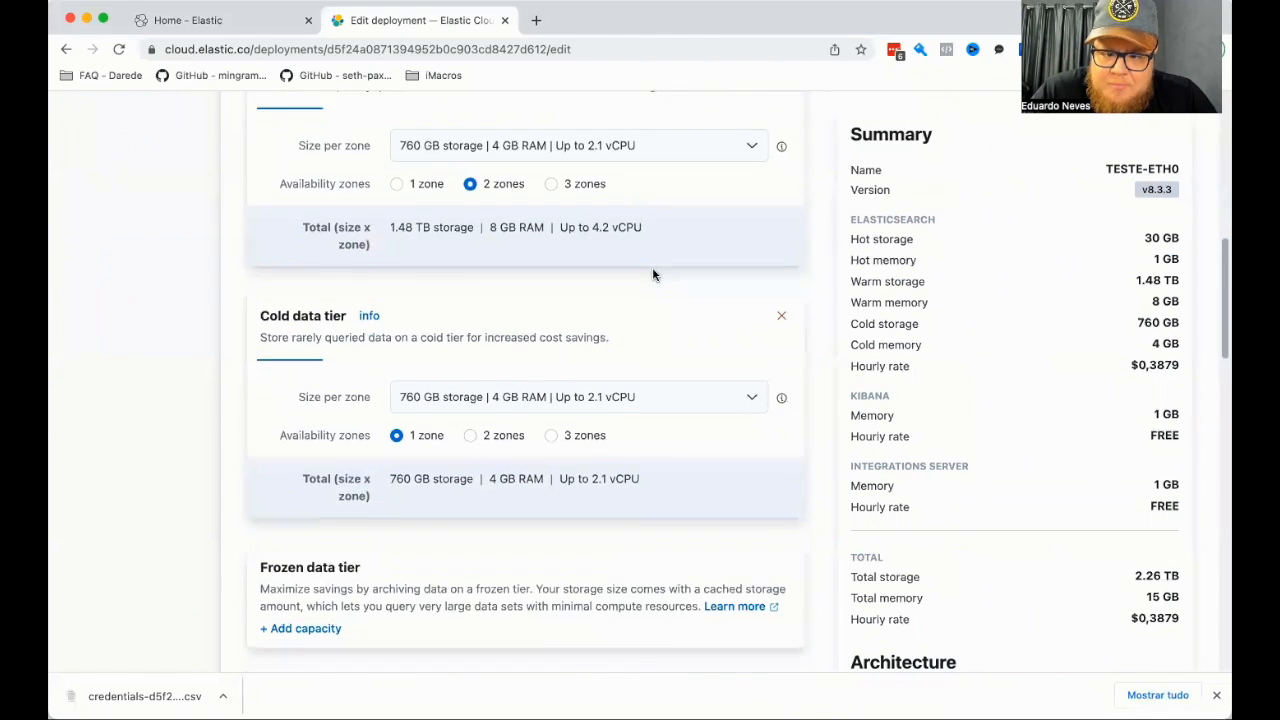
scroll(652, 274, "down", 8)
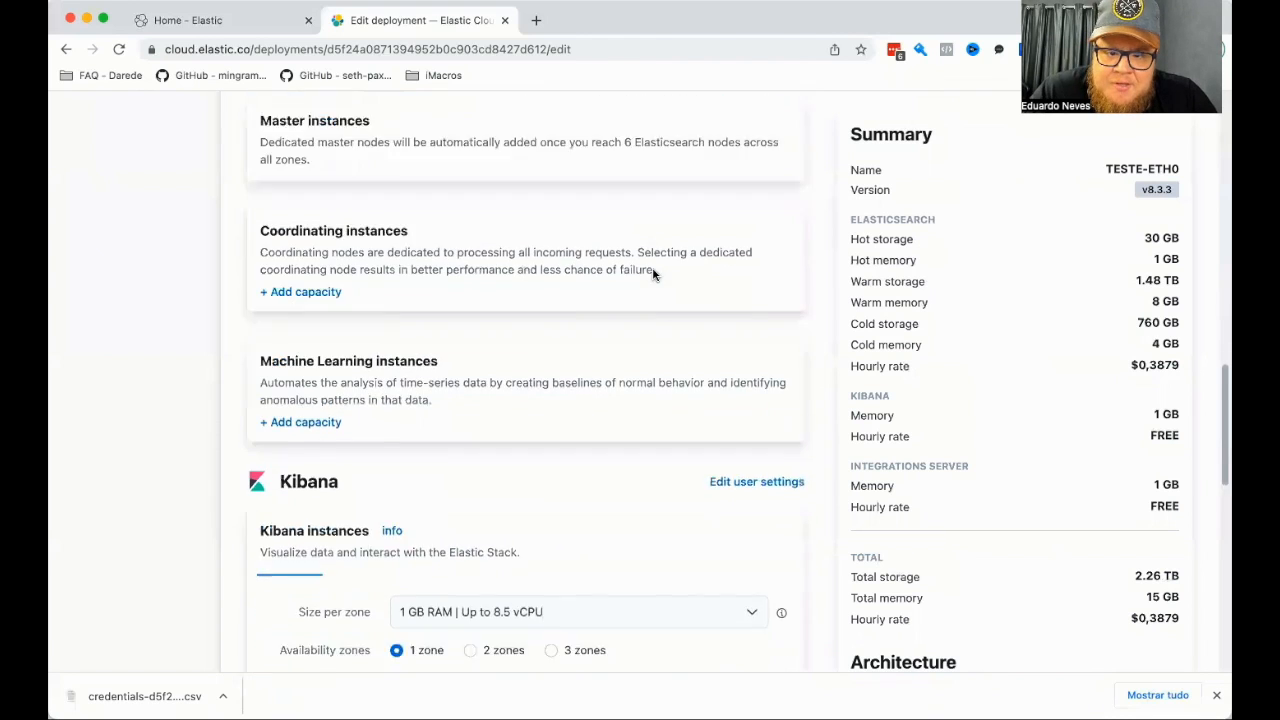
scroll(652, 274, "down", 10)
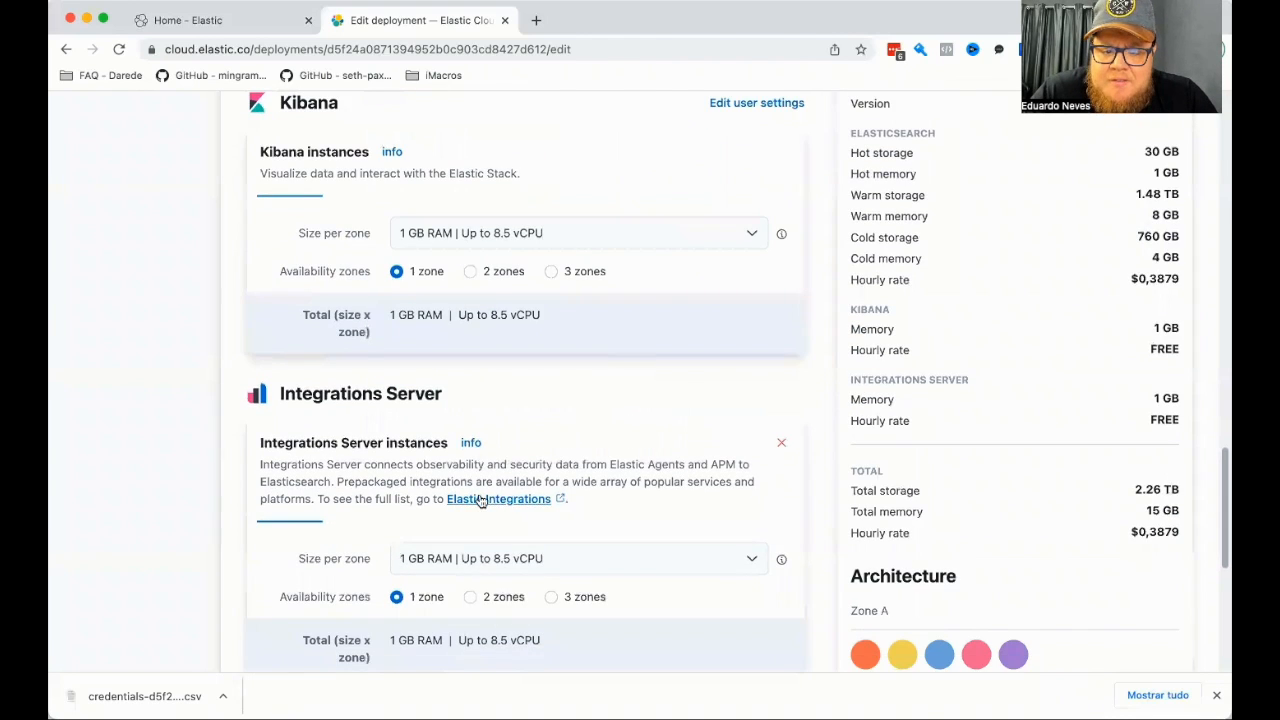
scroll(616, 473, "up", 15)
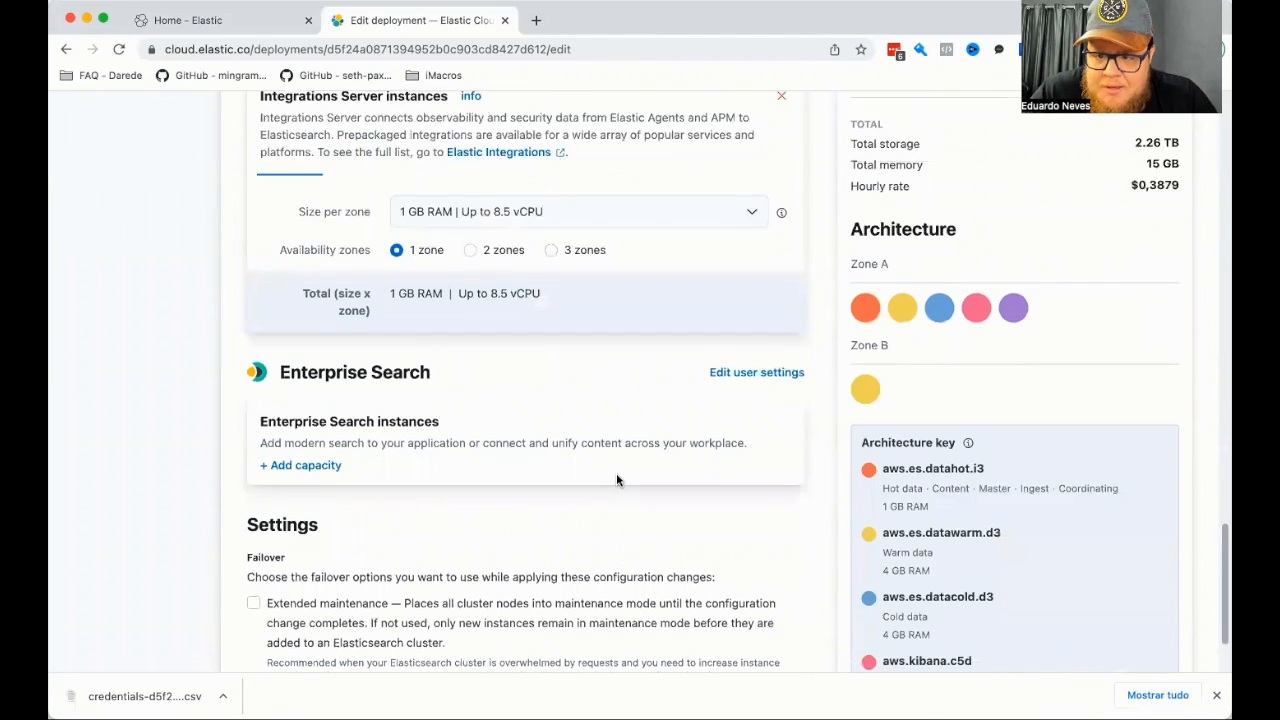
scroll(616, 480, "up", 10)
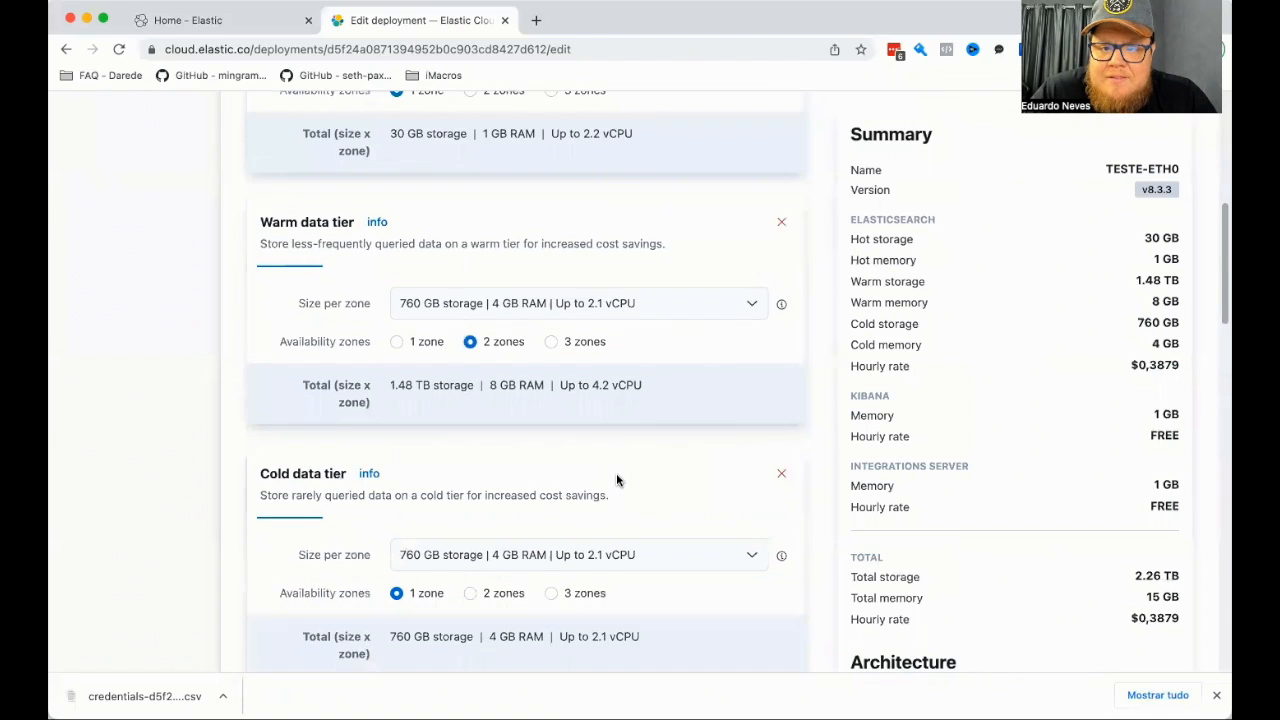
Examine the Elasticsearch page with its Health, Instance configuration and Data tier filters, and look over the deployment's Snapshots page.
left_click(108, 277)
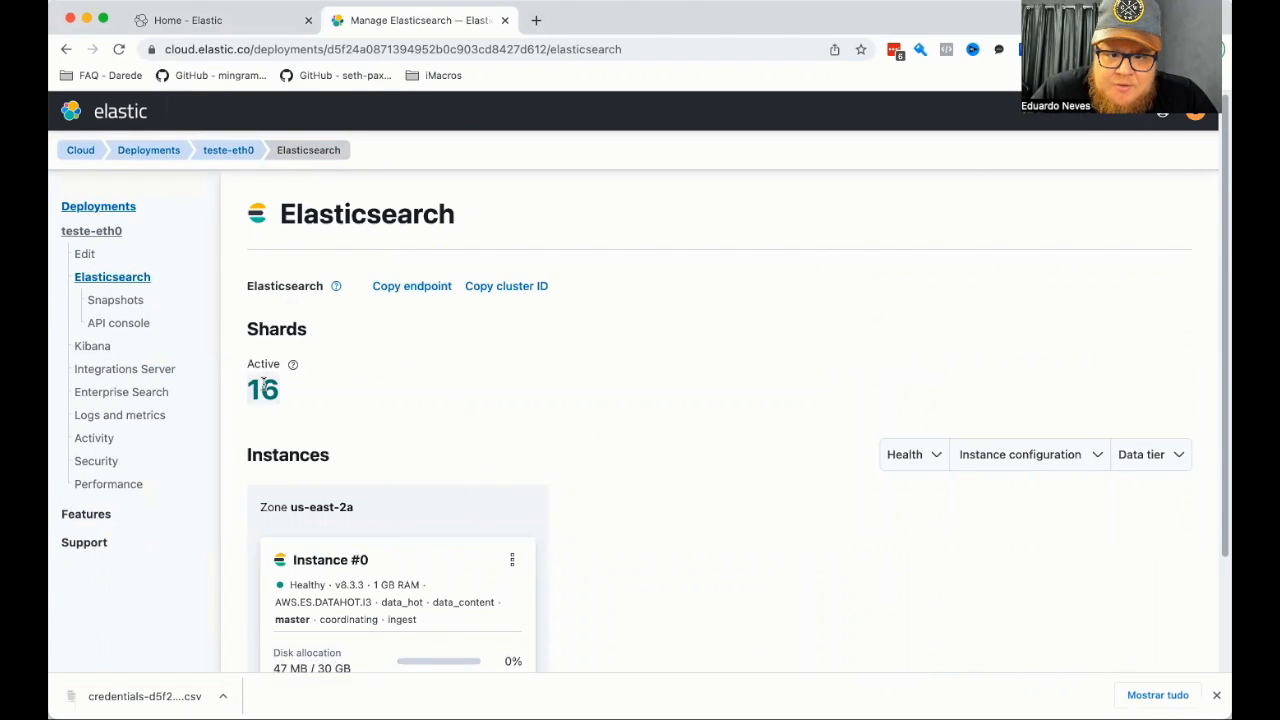
scroll(527, 400, "down", 3)
left_click(933, 318)
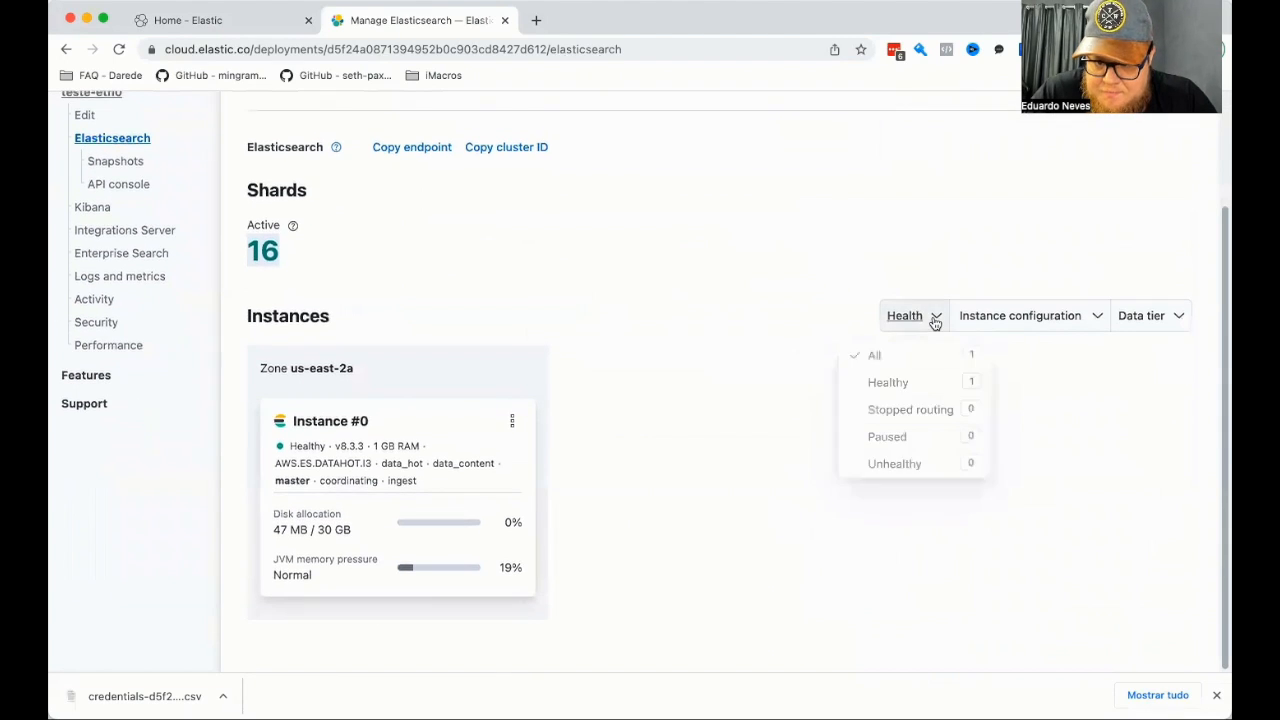
left_click(950, 235)
left_click(1065, 315)
left_click(1099, 278)
left_click(1168, 317)
left_click(983, 257)
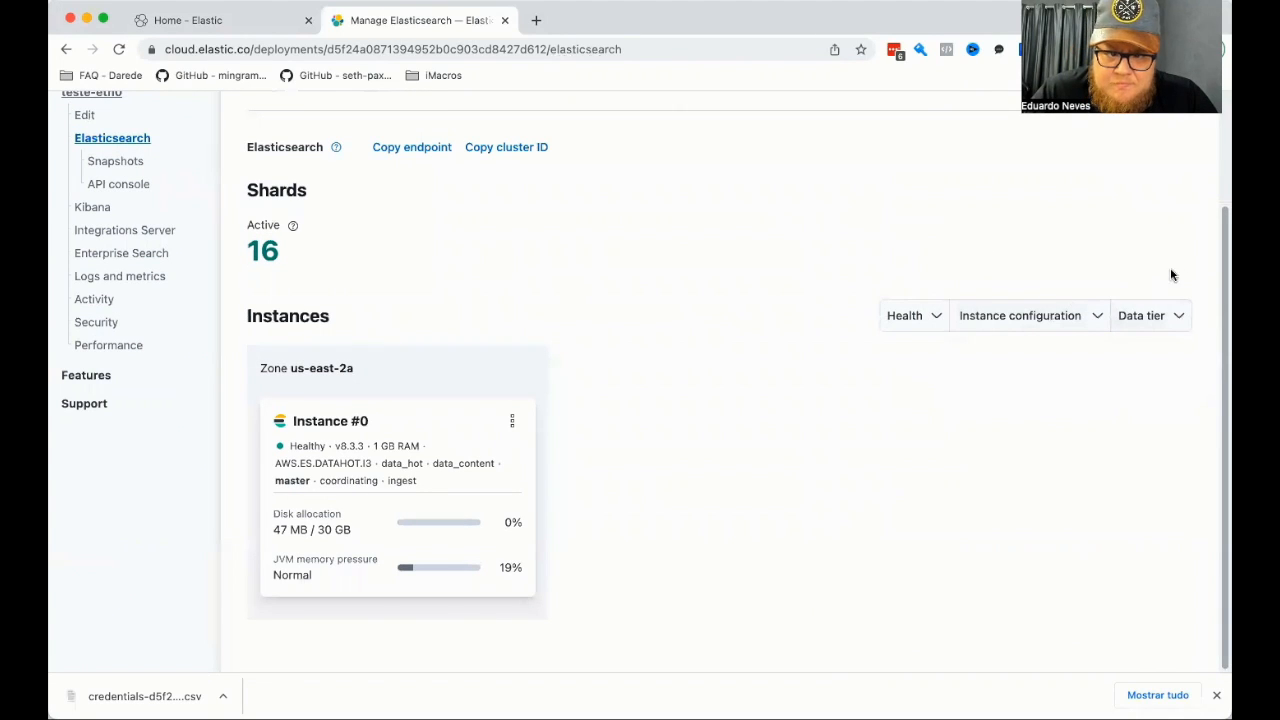
left_click(1168, 317)
left_click(851, 457)
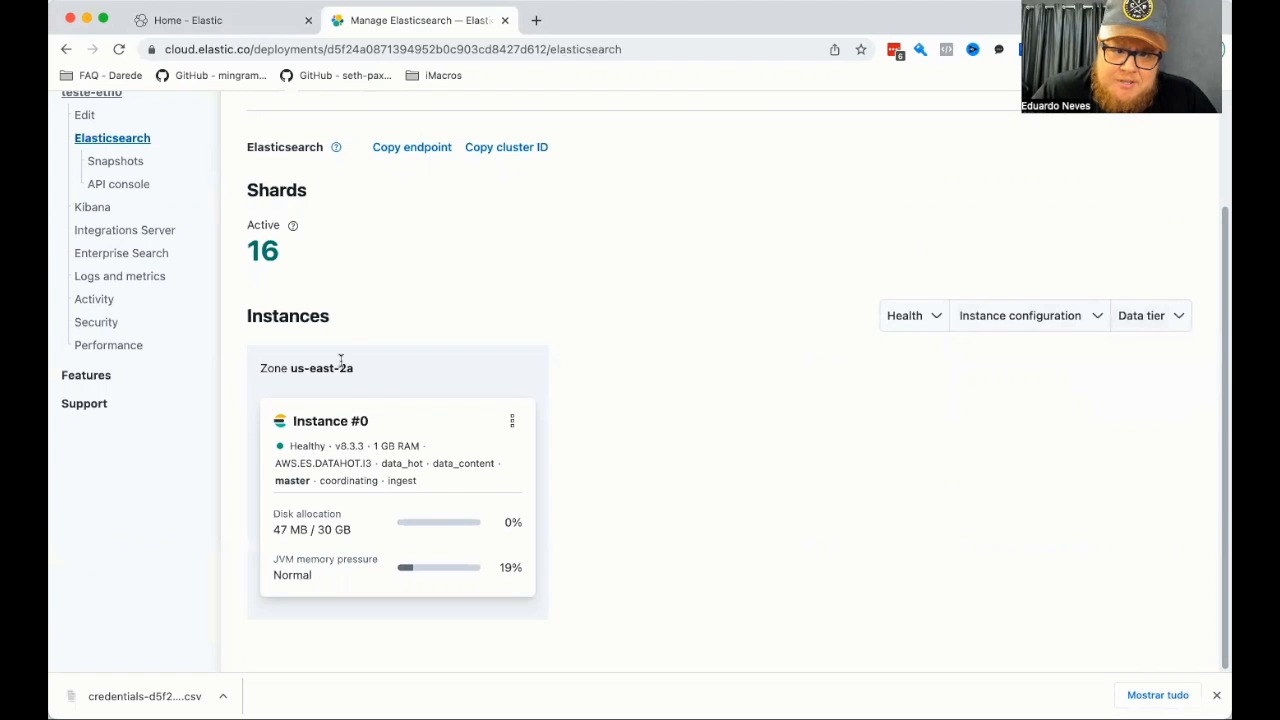
left_click(105, 165)
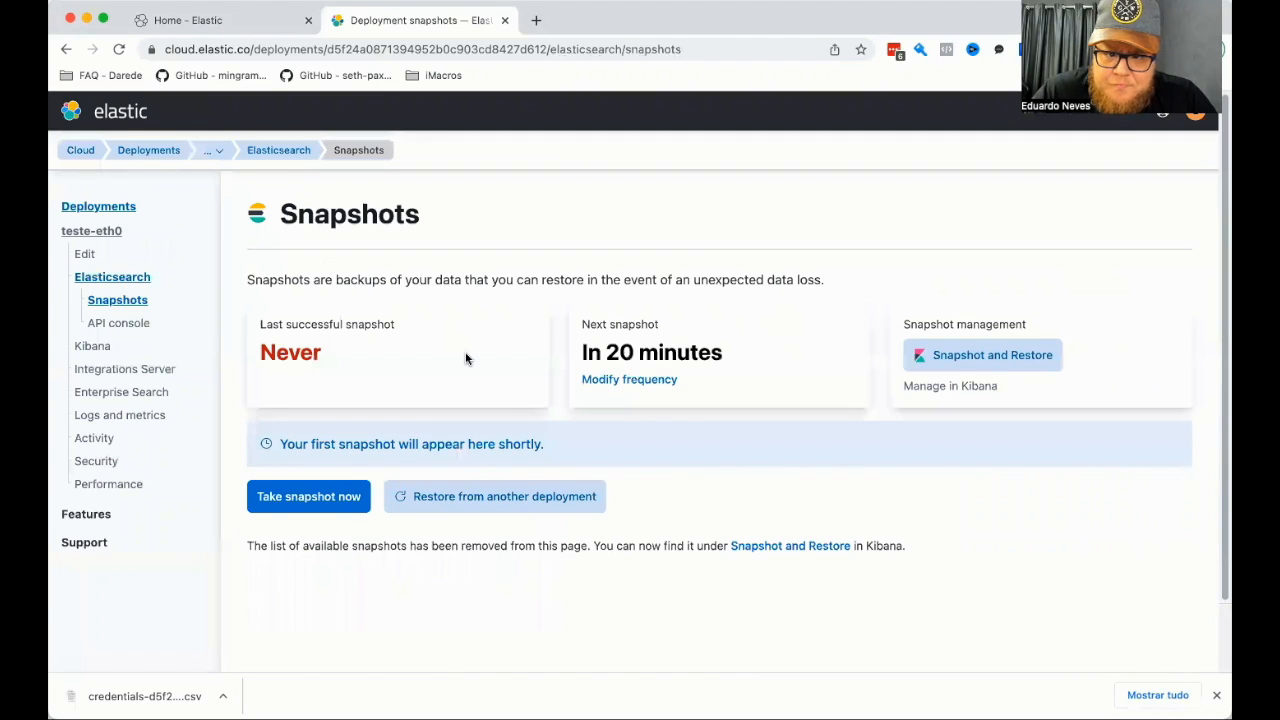
scroll(466, 357, "down", 1)
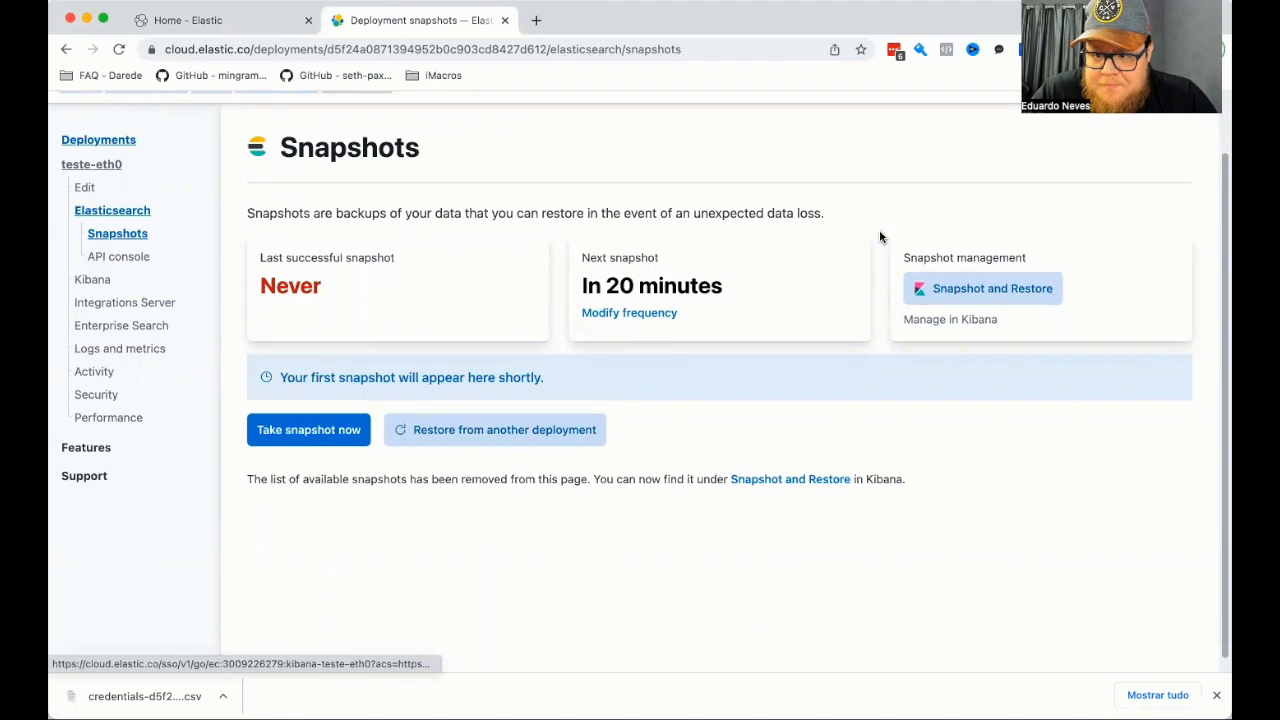
Submit a GET request to /_search in the deployment's API console, and review the response and the available request methods.
left_click(107, 258)
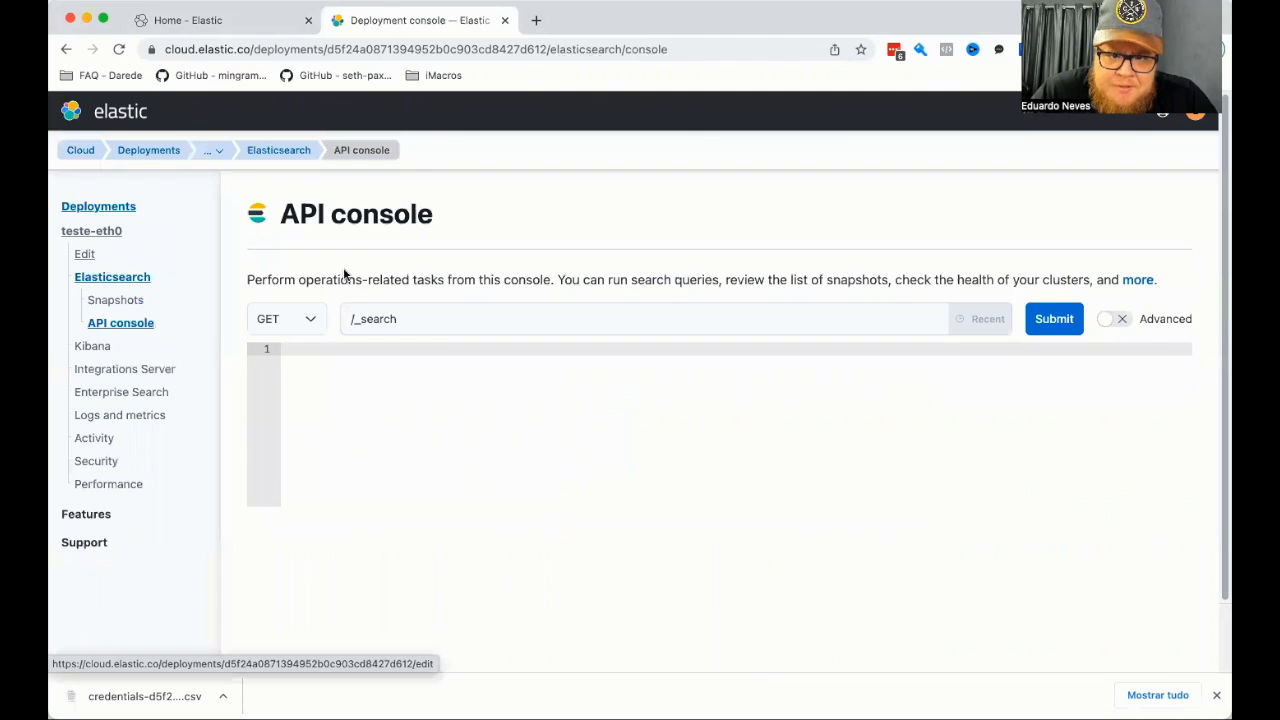
left_click(566, 315)
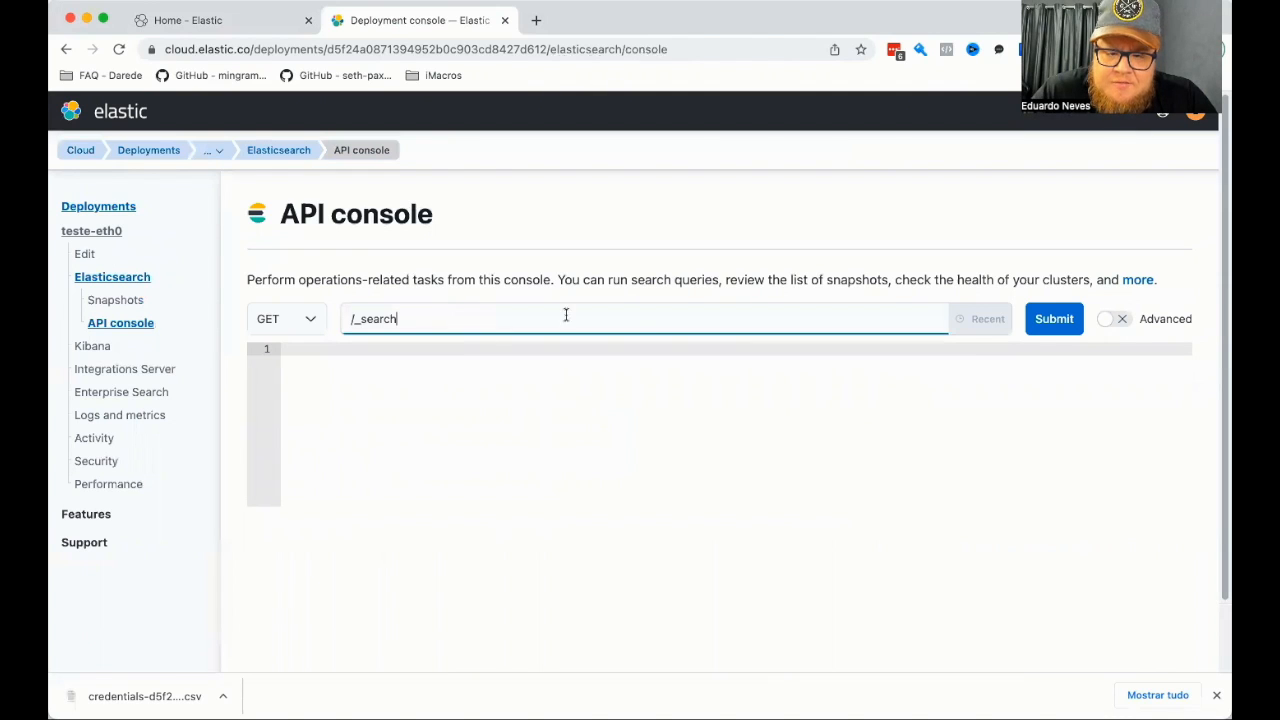
left_click(1059, 318)
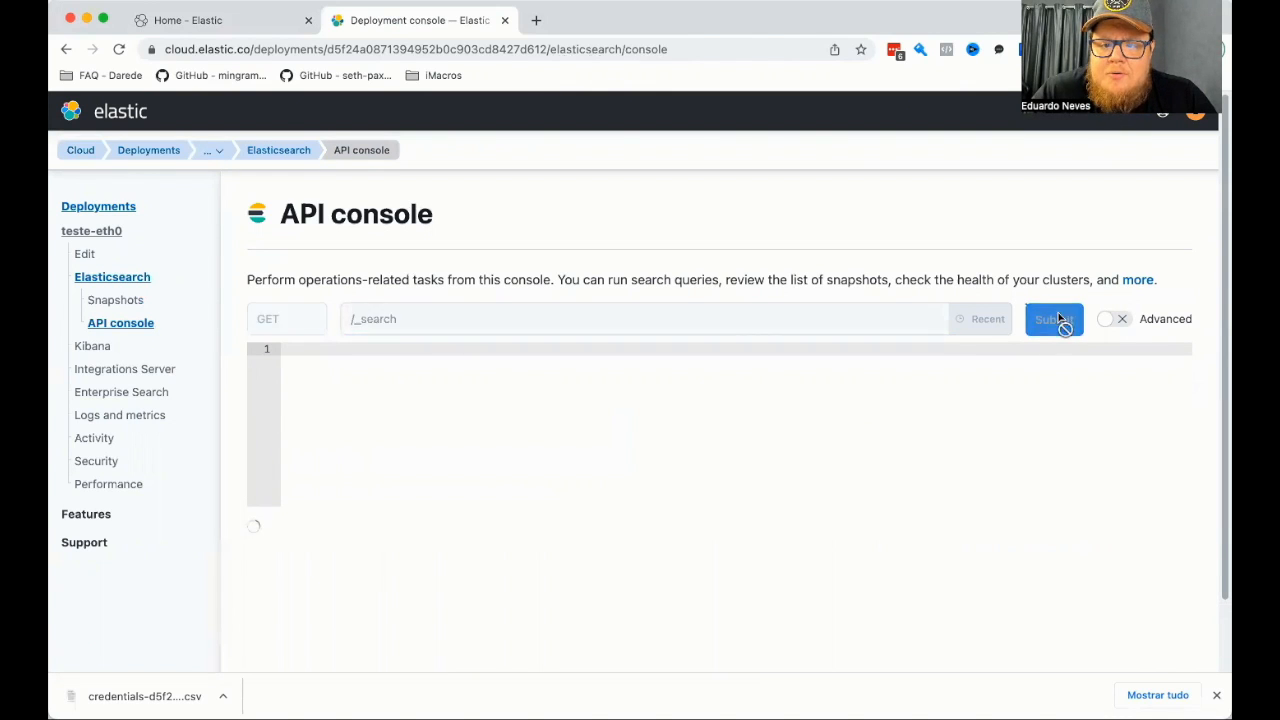
scroll(652, 348, "down", 3)
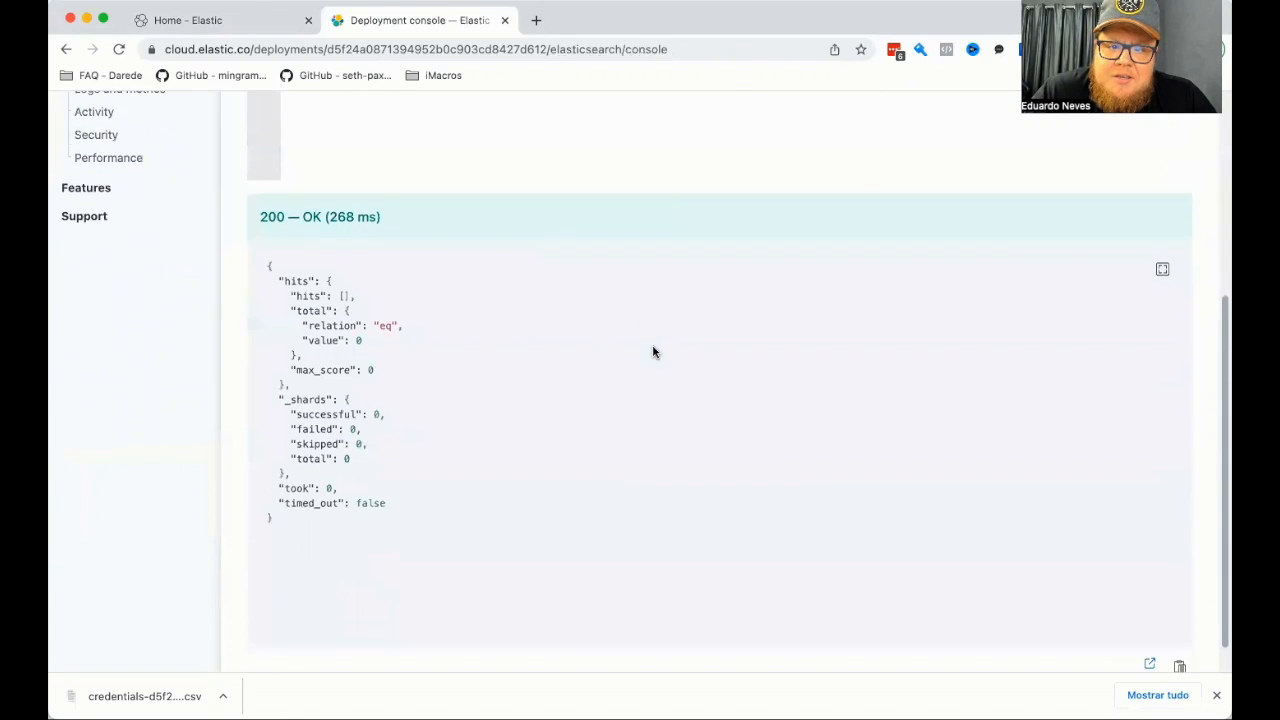
scroll(652, 351, "up", 5)
left_click(310, 232)
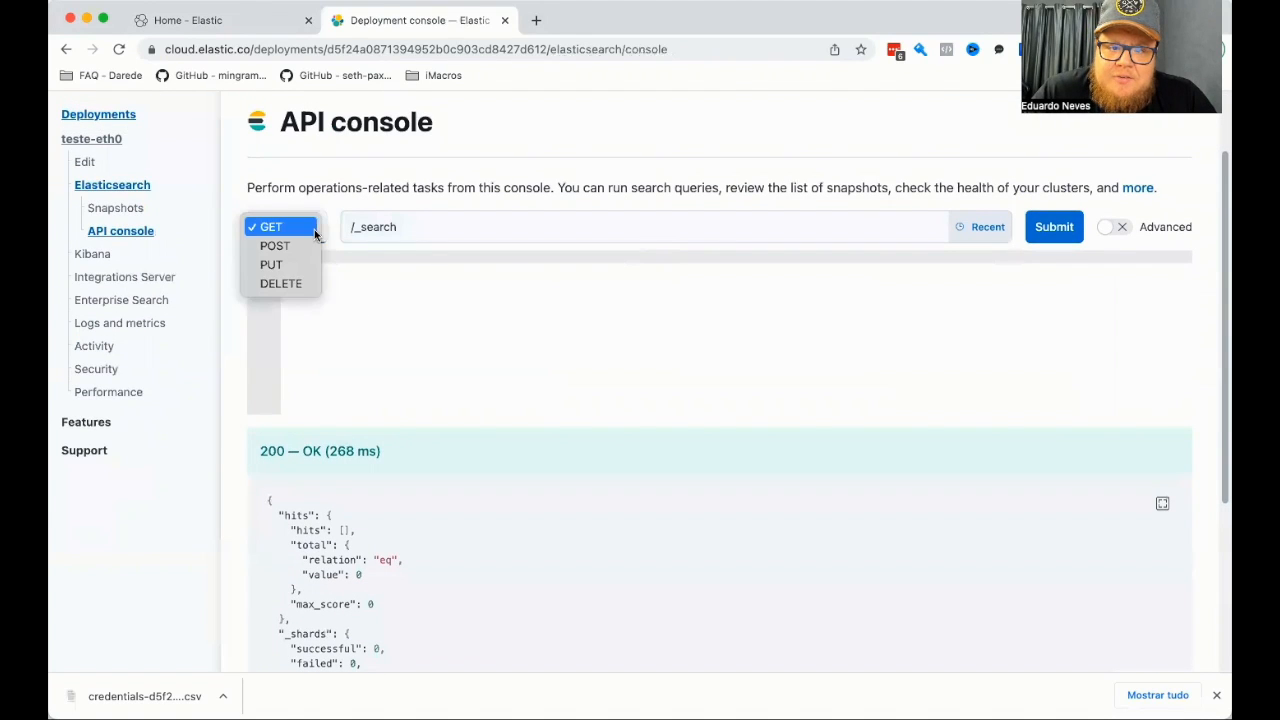
left_click(345, 196)
Look through the deployment's Kibana, Integrations Server and Enterprise Search pages.
left_click(91, 255)
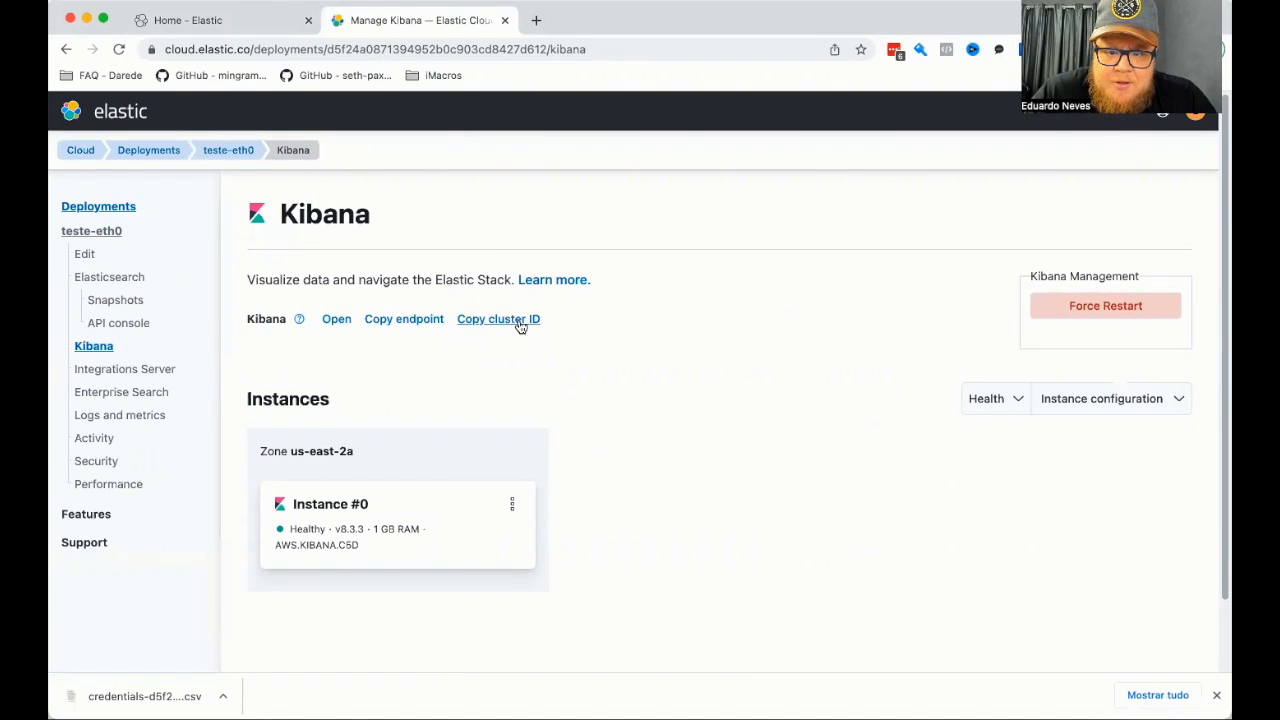
left_click(93, 371)
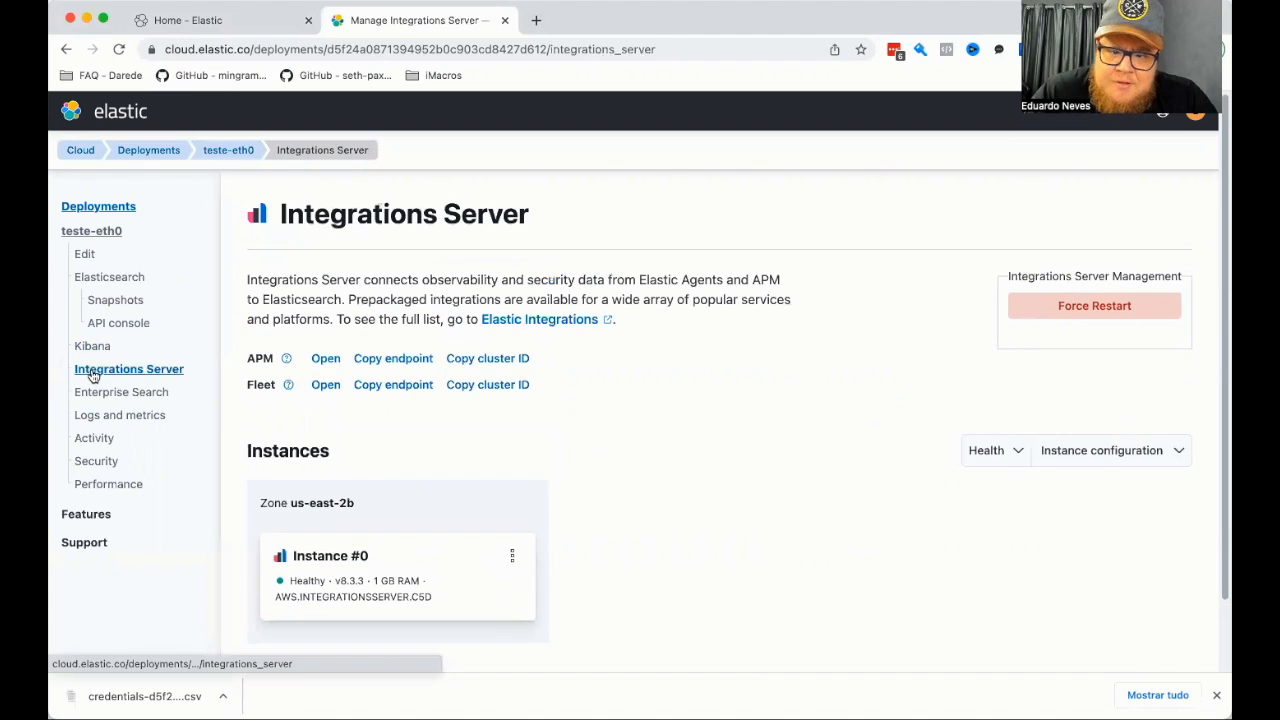
left_click(95, 395)
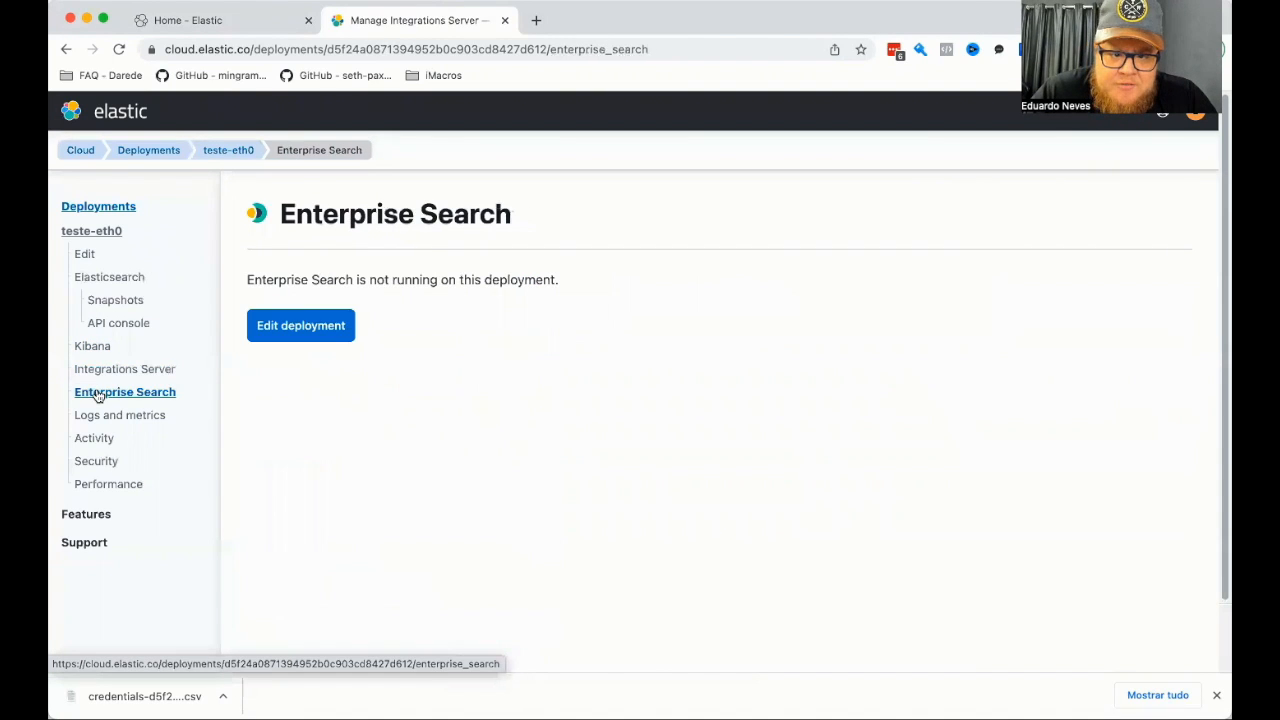
Review the last 24 hours of standard logs and the explanation for shipping logs and metrics to a deployment.
left_click(98, 416)
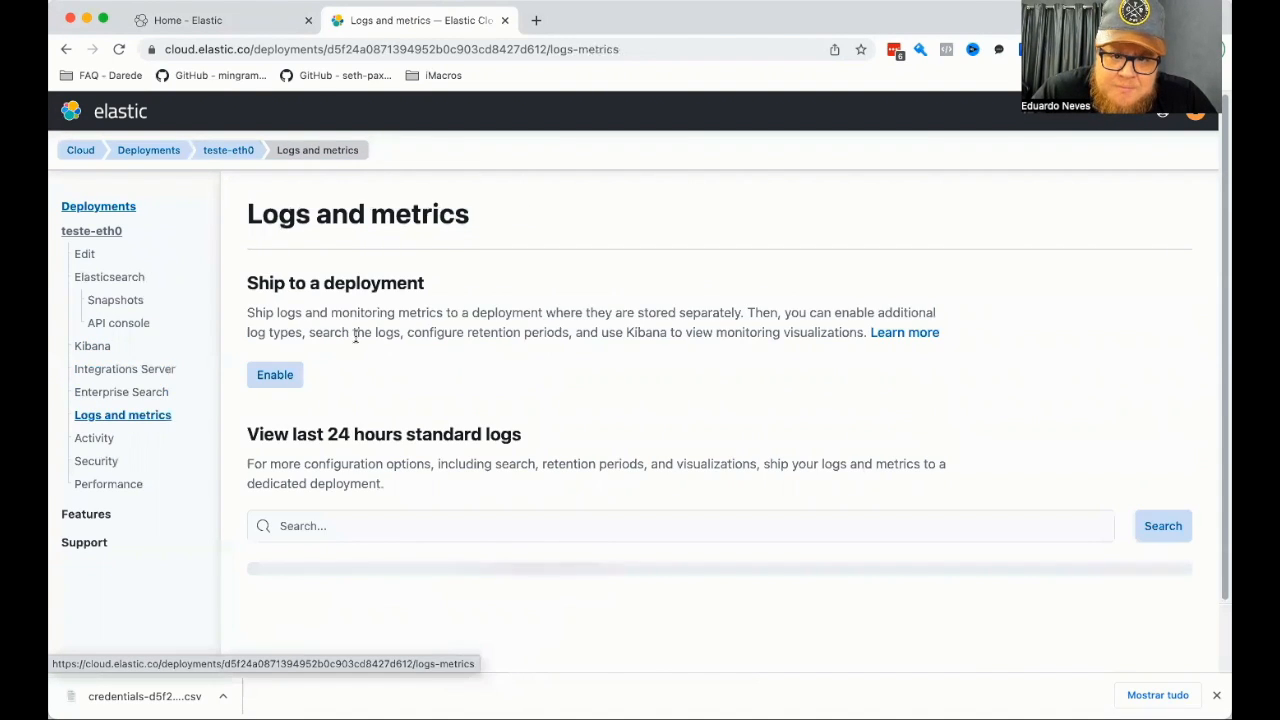
scroll(440, 351, "down", 5)
scroll(440, 351, "up", 1)
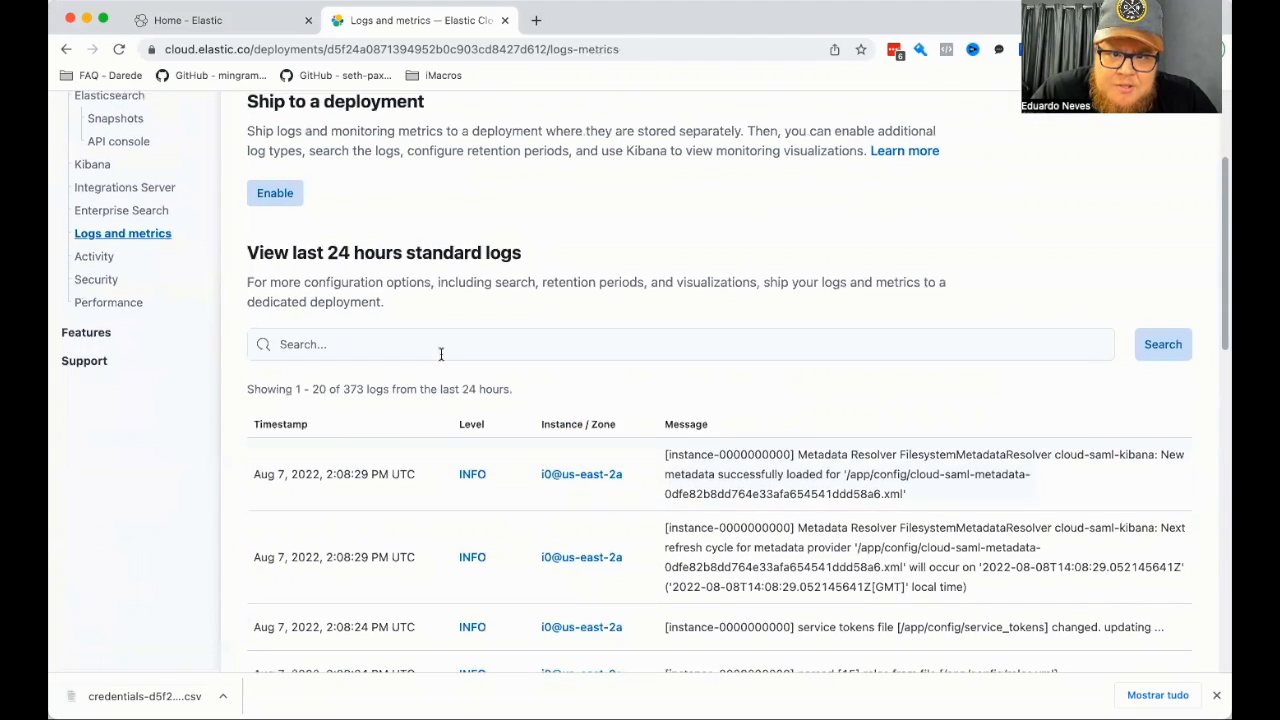
scroll(440, 353, "down", 3)
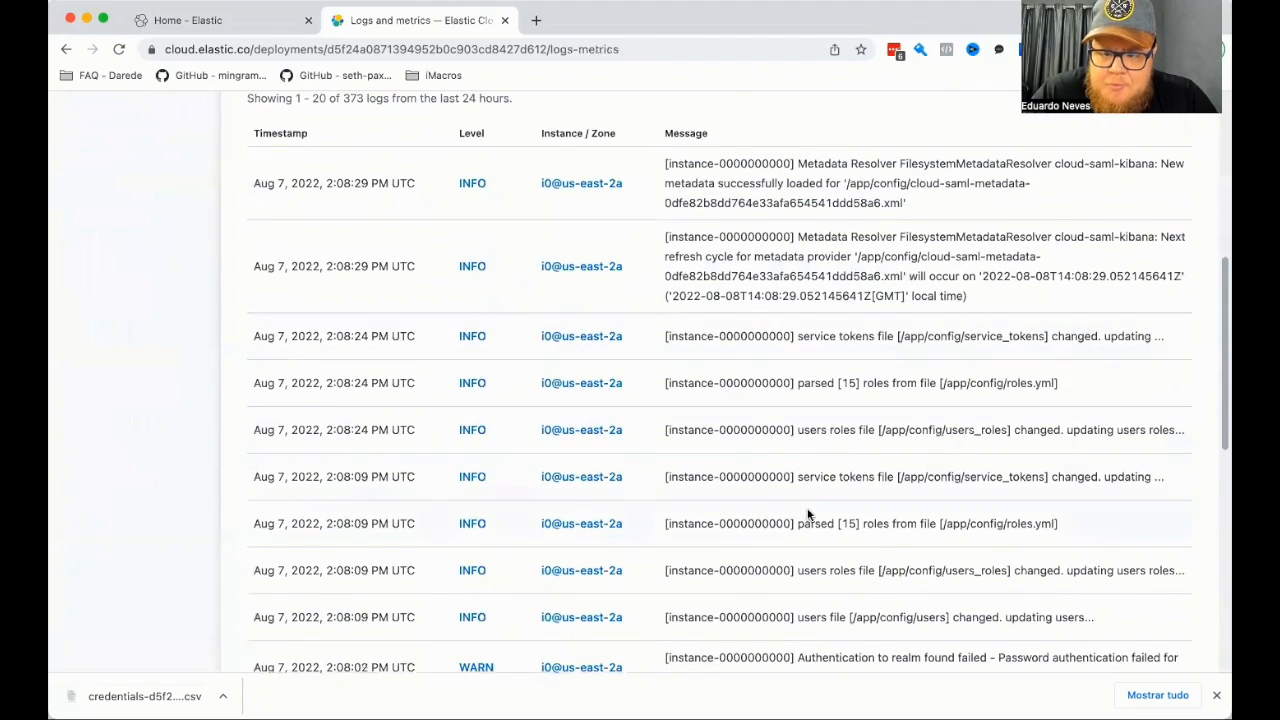
scroll(808, 514, "up", 5)
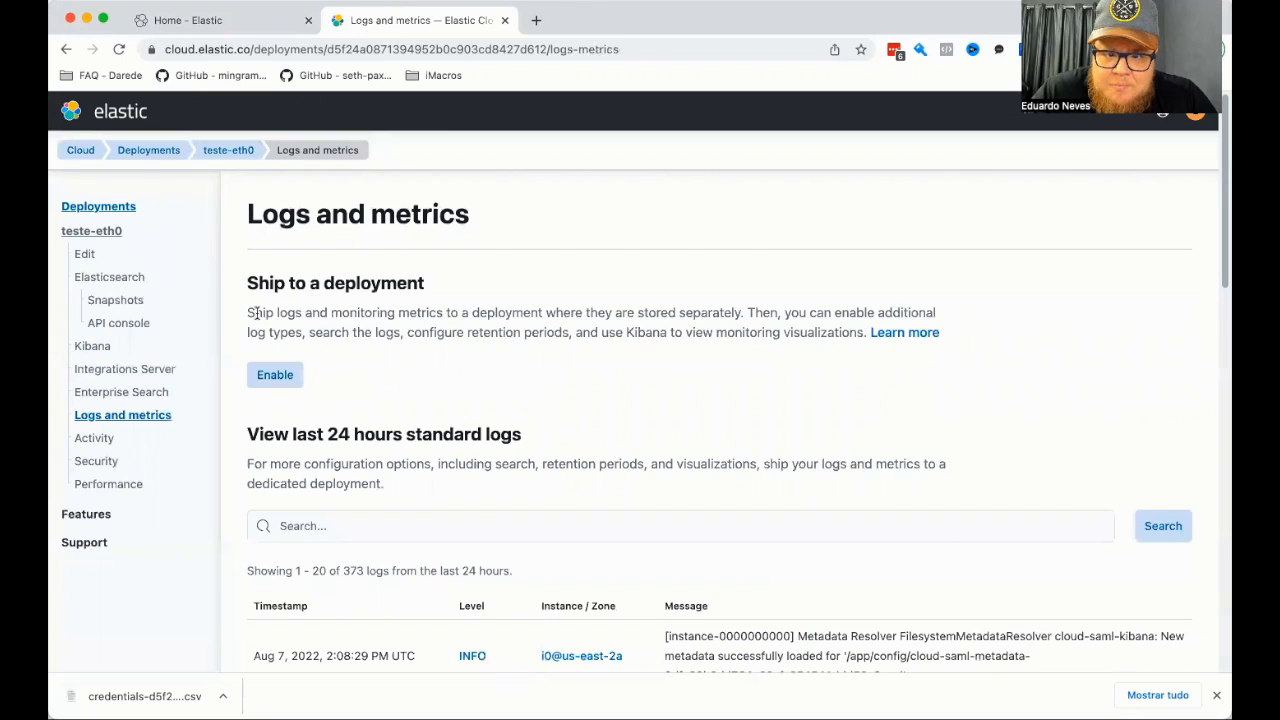
left_click_drag(308, 314, 868, 336)
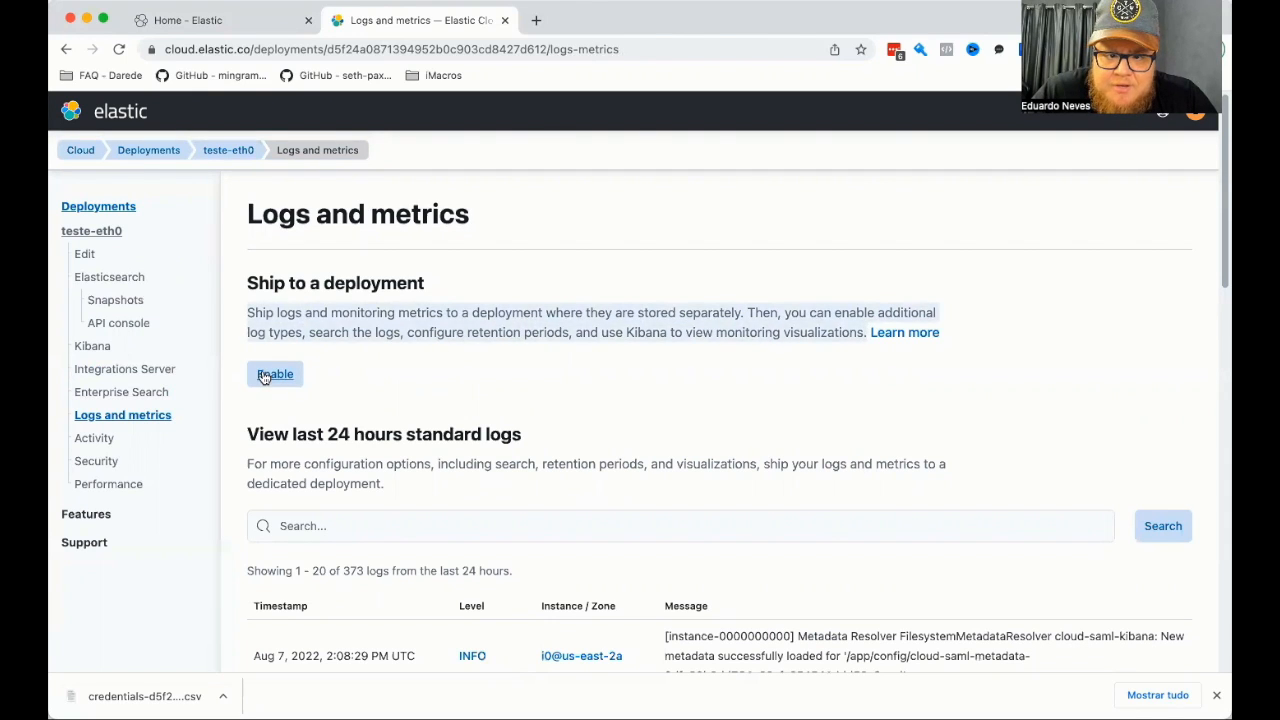
Review the deployment's Activity page and its Security page, including the form for applying a traffic filter.
left_click(90, 439)
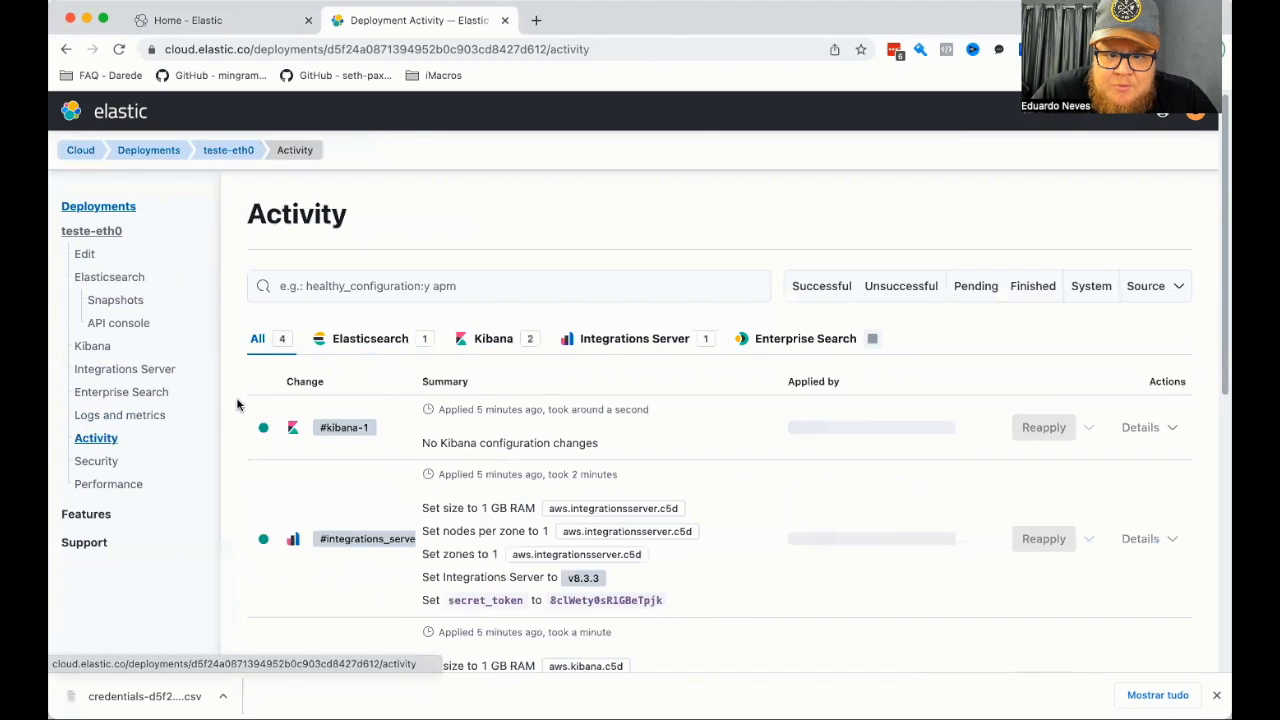
scroll(238, 405, "down", 4)
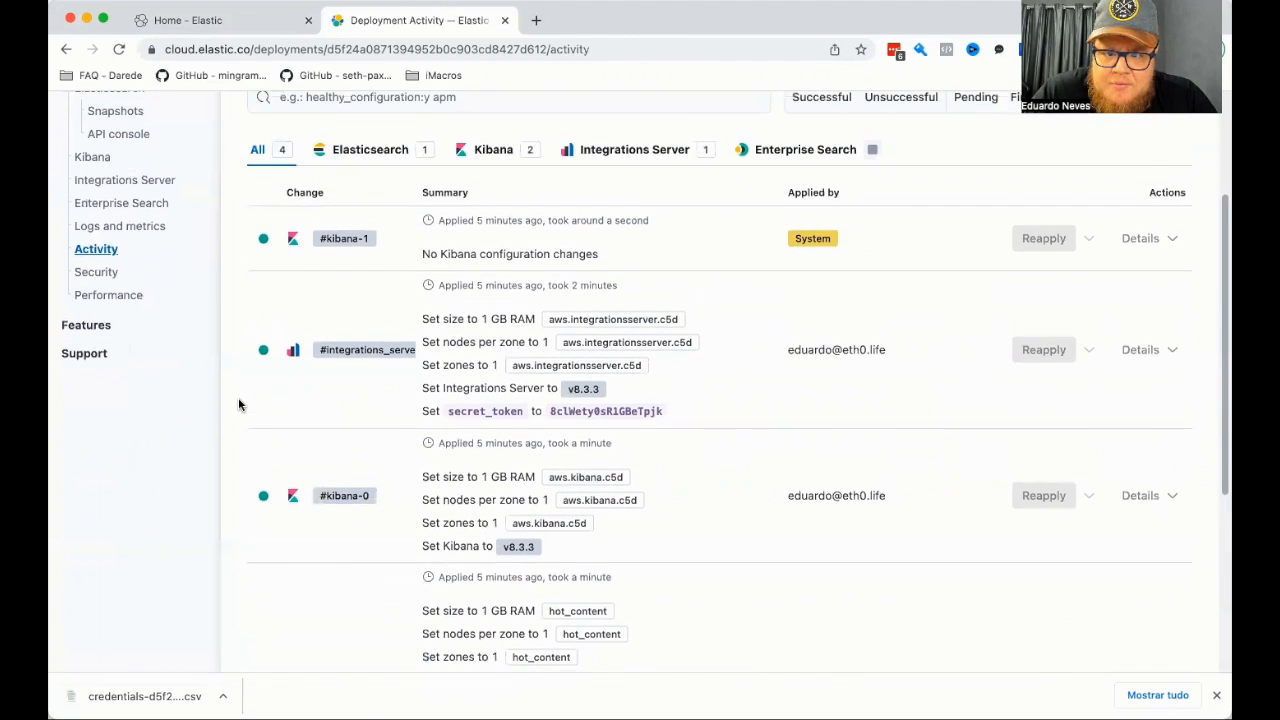
left_click(82, 273)
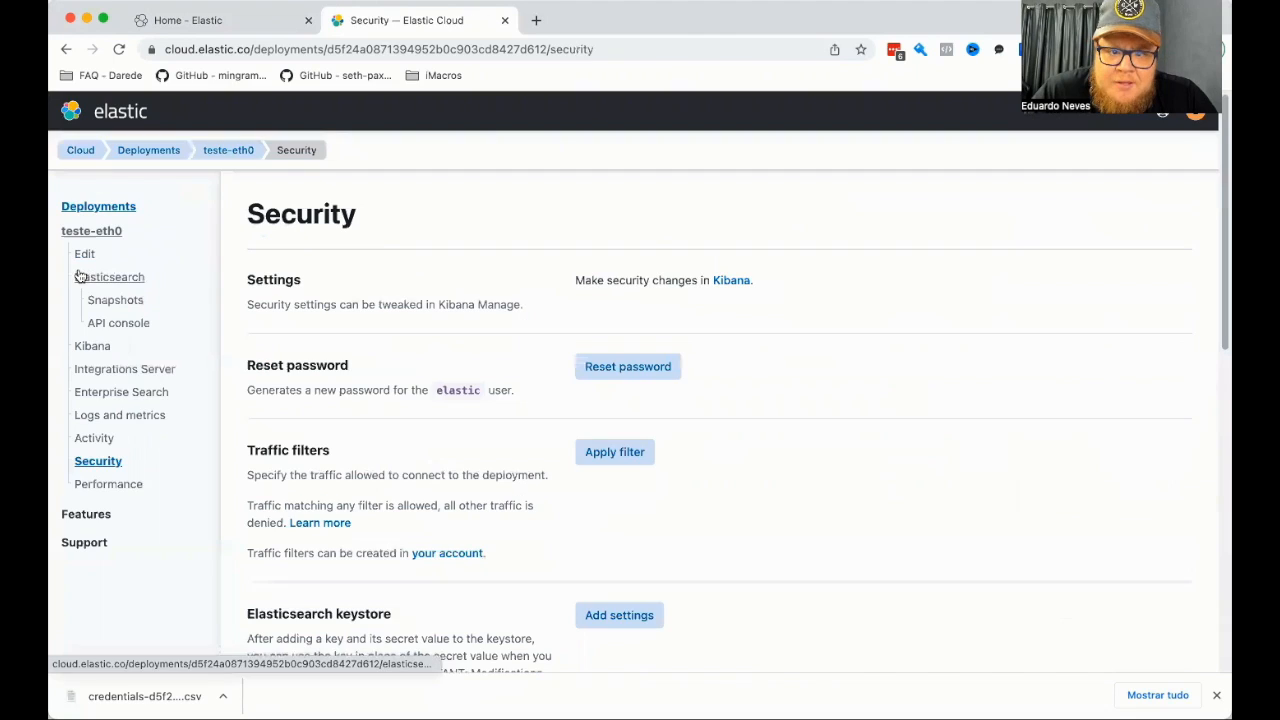
scroll(614, 260, "down", 3)
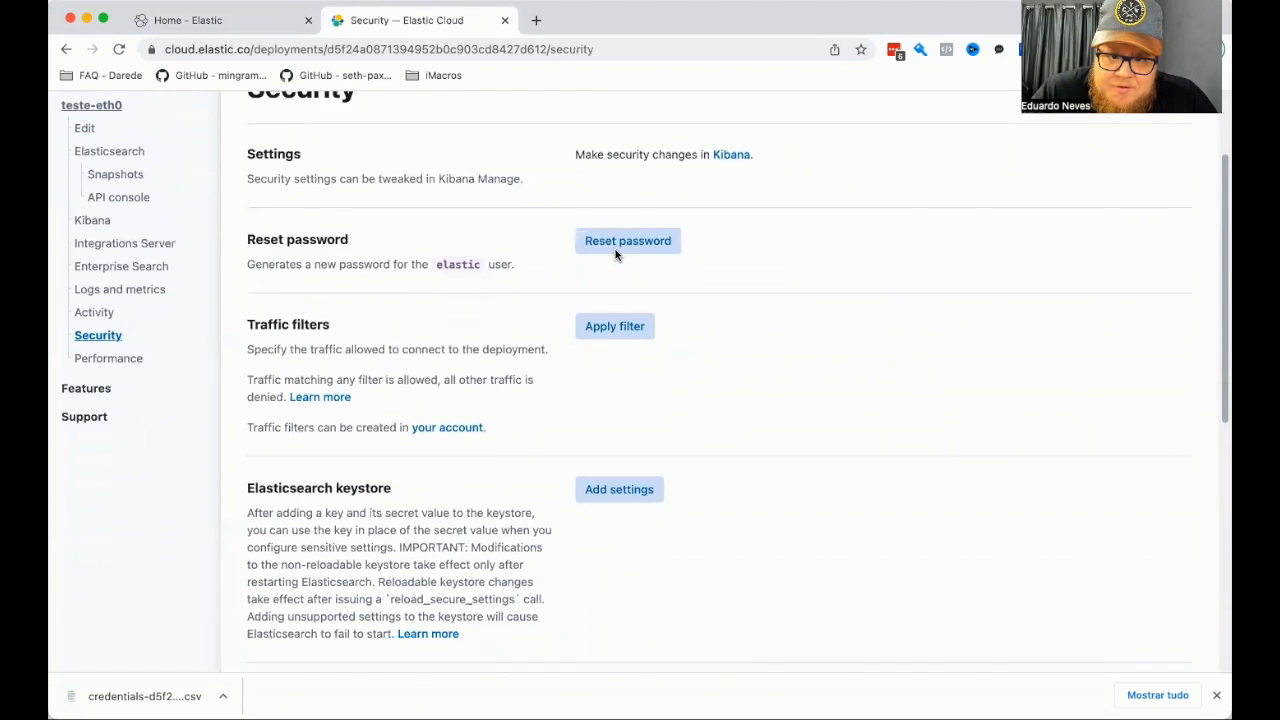
left_click(594, 322)
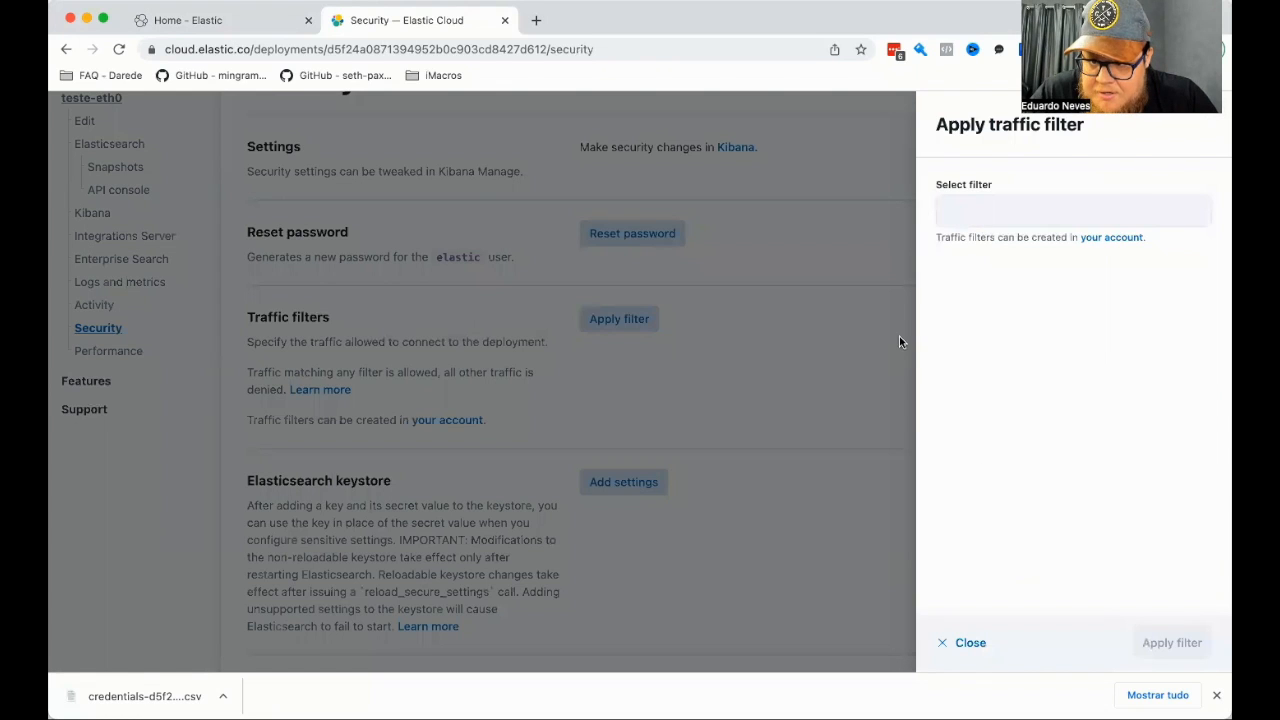
left_click(1213, 121)
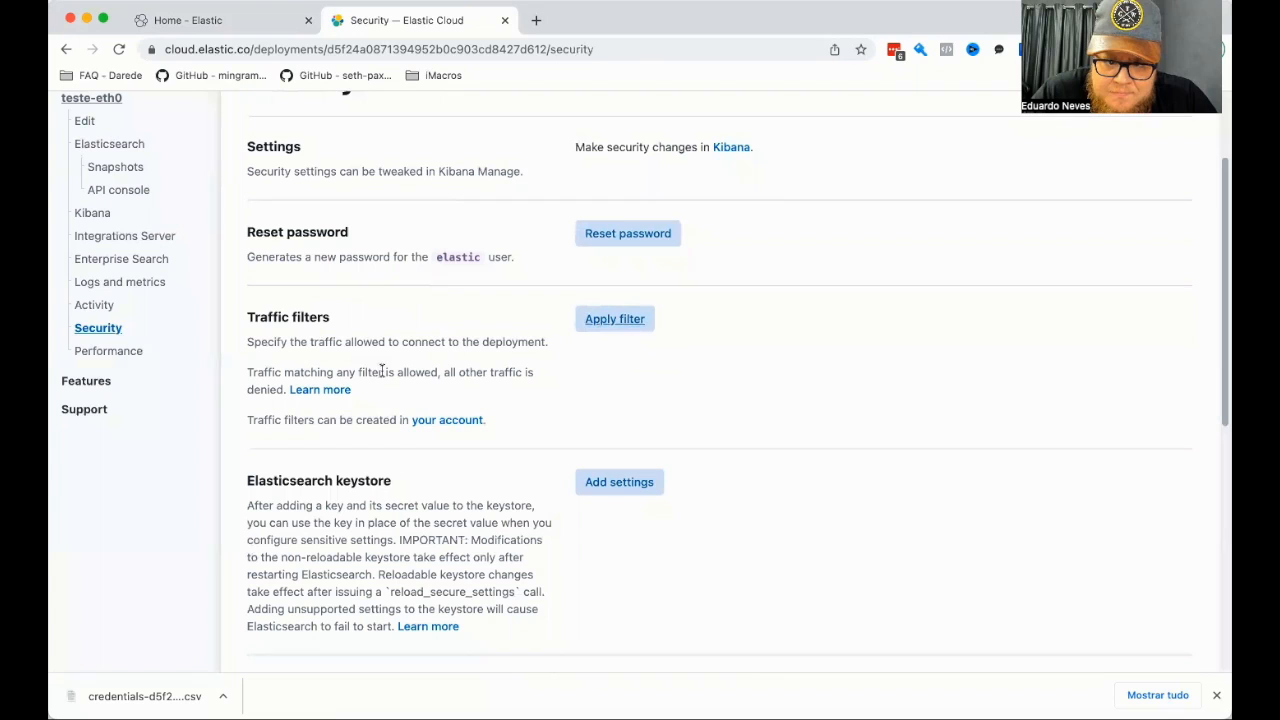
Review the account's traffic filter creation form, trying the Canada (ca-central-1) region and both filter types, and leave without creating a filter.
left_click(445, 420)
left_click(712, 545)
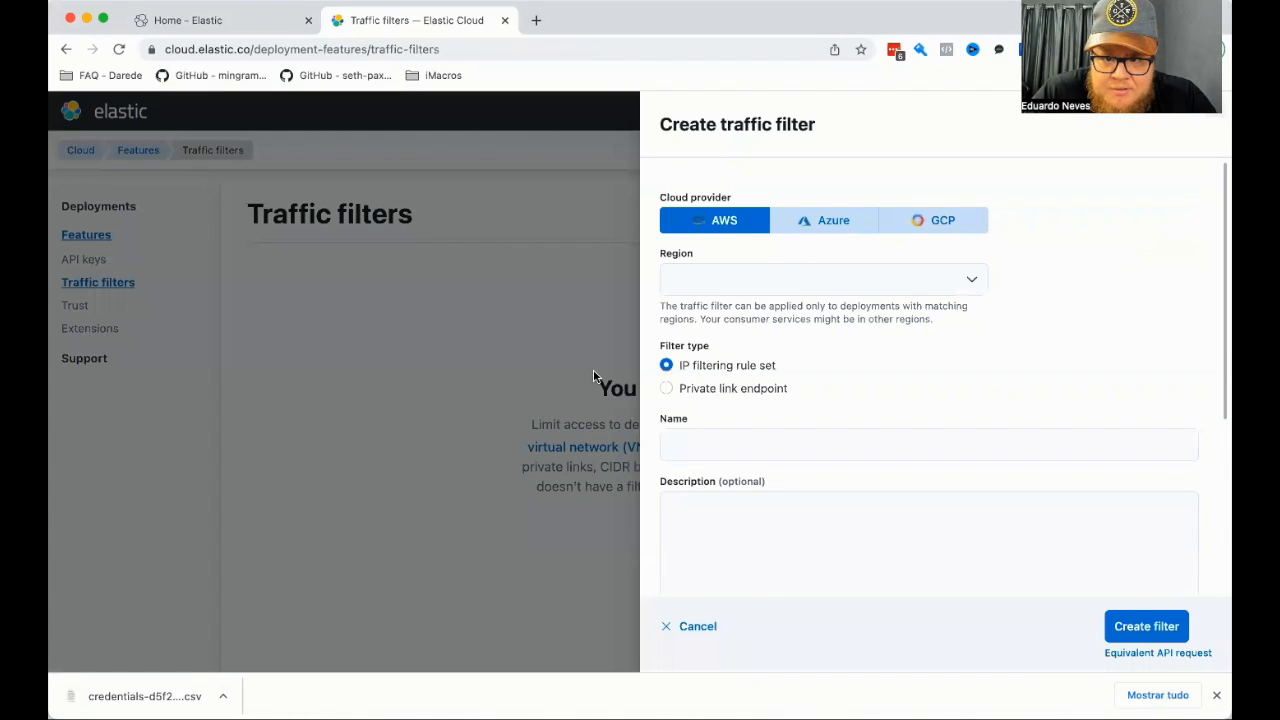
left_click(808, 280)
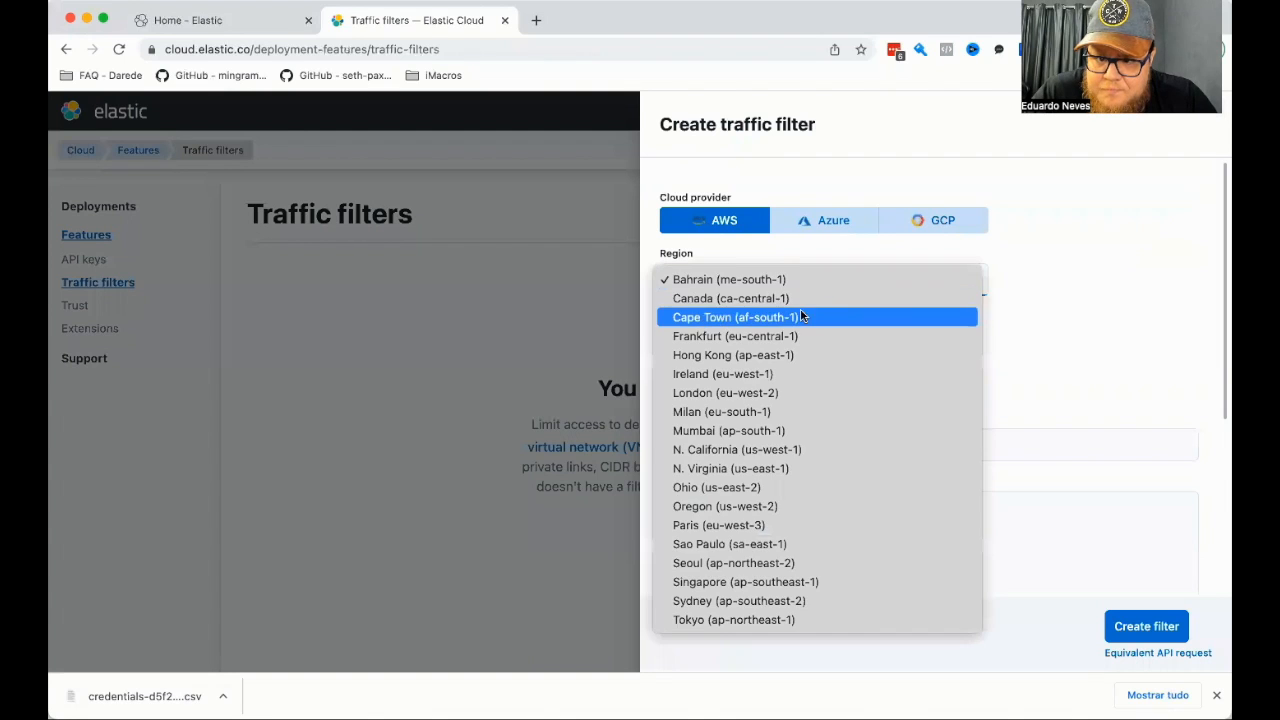
left_click(797, 298)
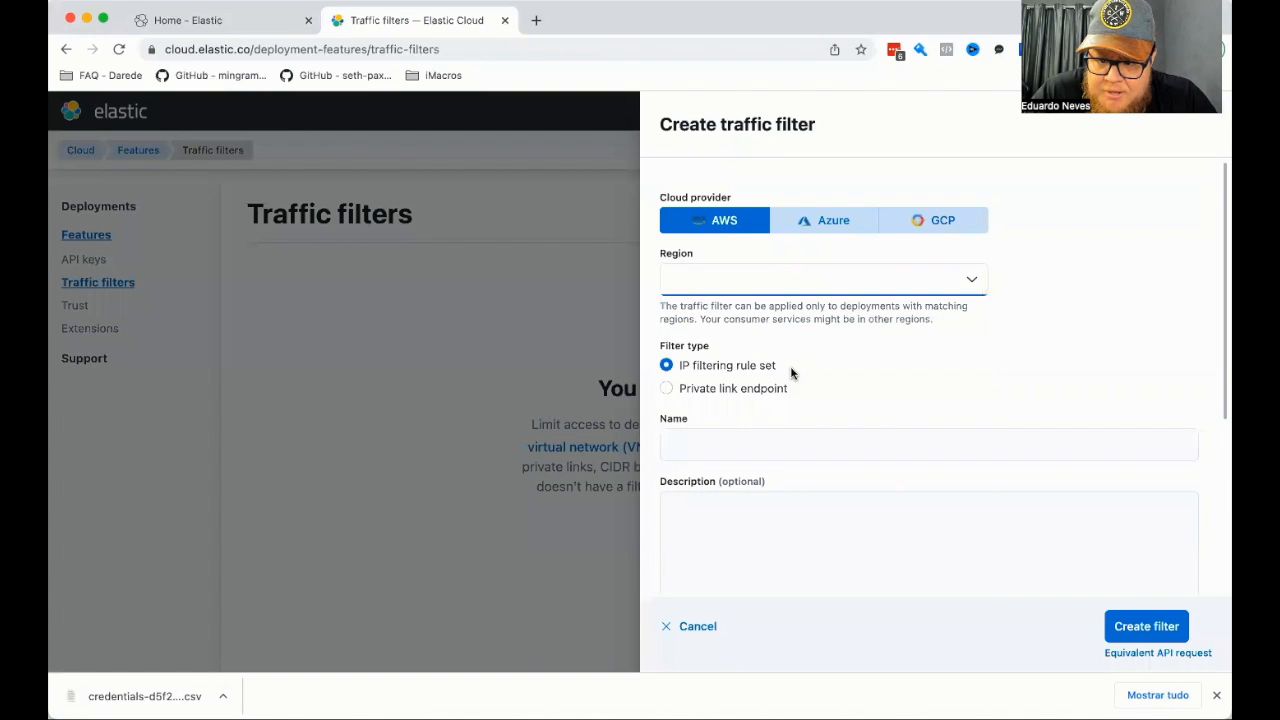
left_click(668, 388)
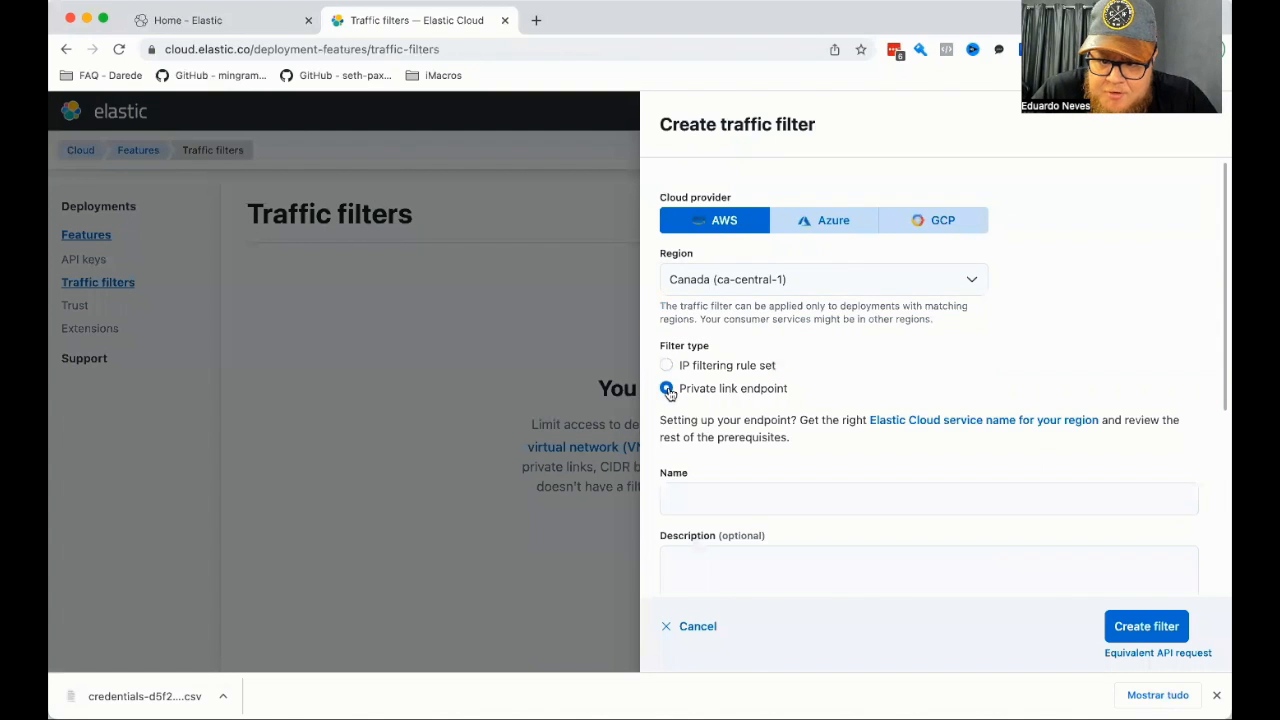
left_click(669, 366)
scroll(926, 363, "down", 5)
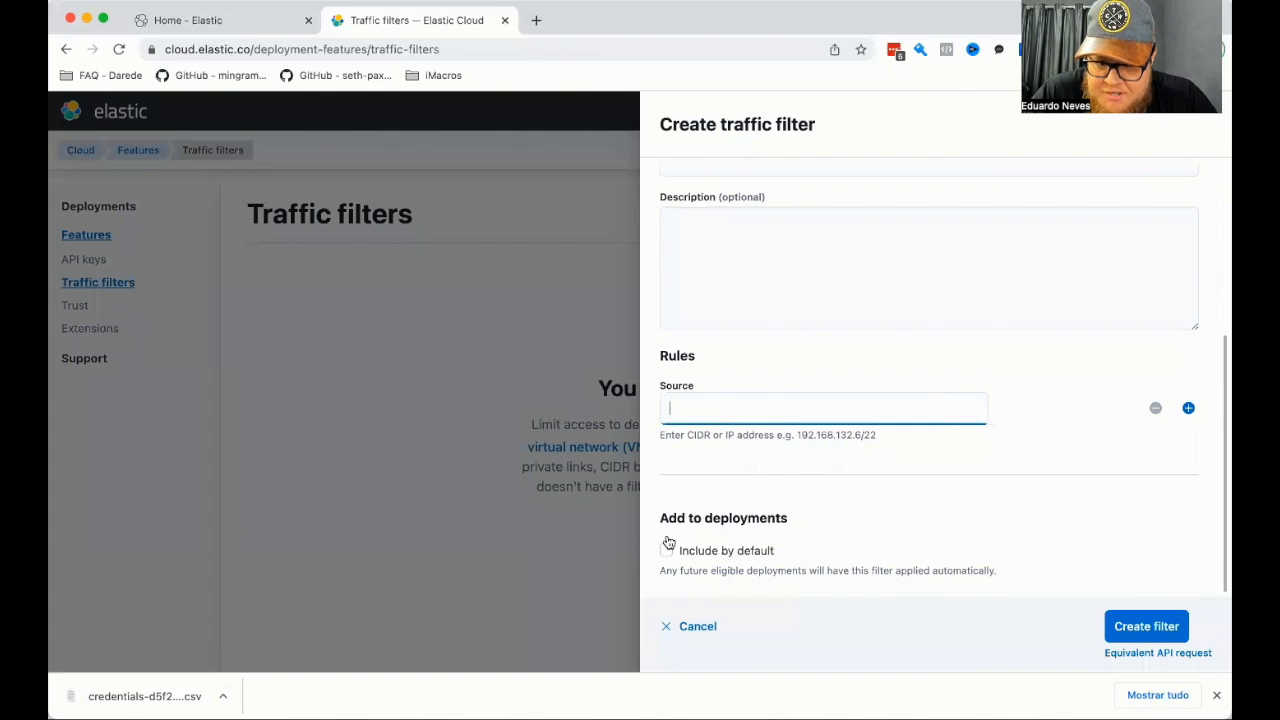
left_click(690, 628)
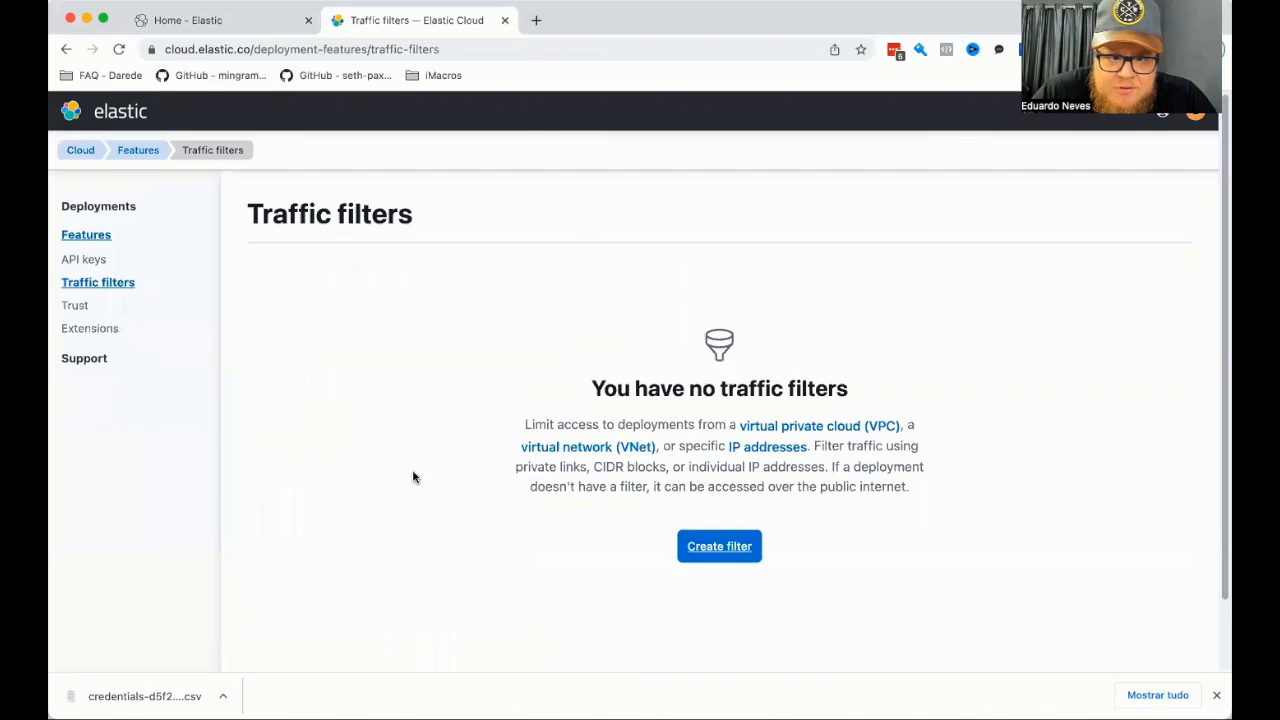
Return to the teste-eth0 deployment's Security page and review the form for adding an Elasticsearch keystore setting.
left_click(82, 149)
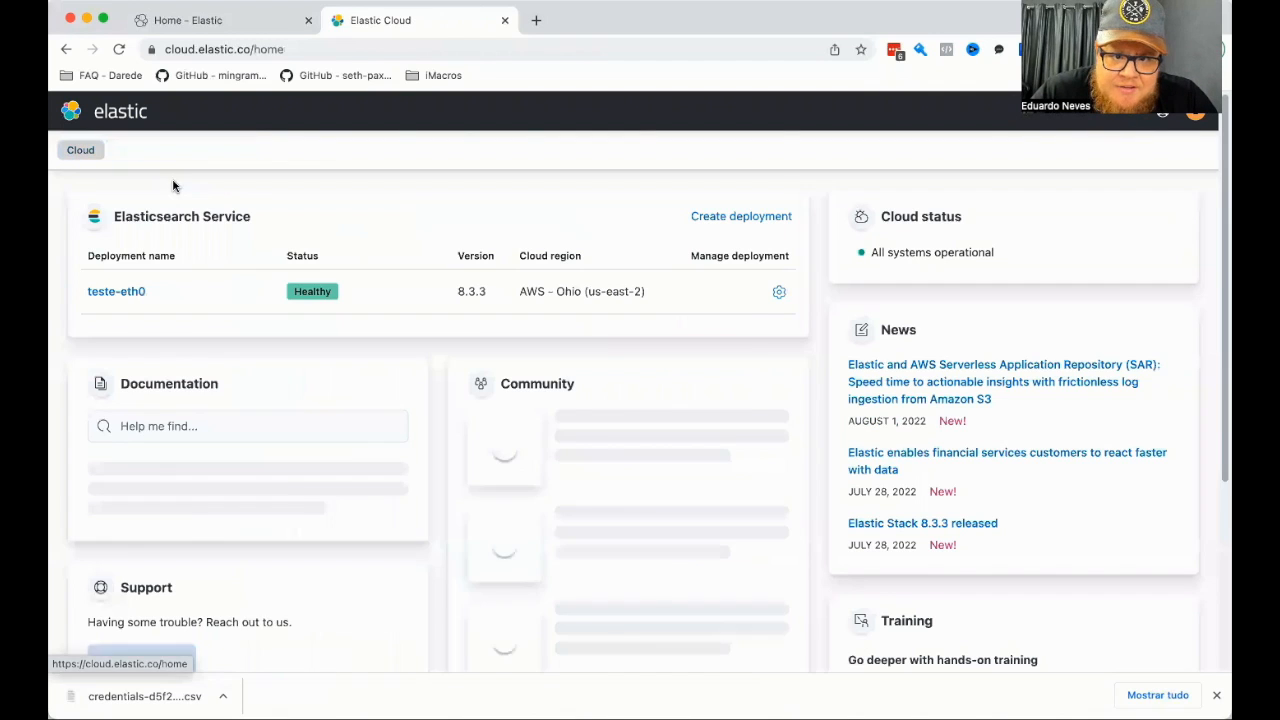
left_click(781, 292)
scroll(63, 380, "down", 1)
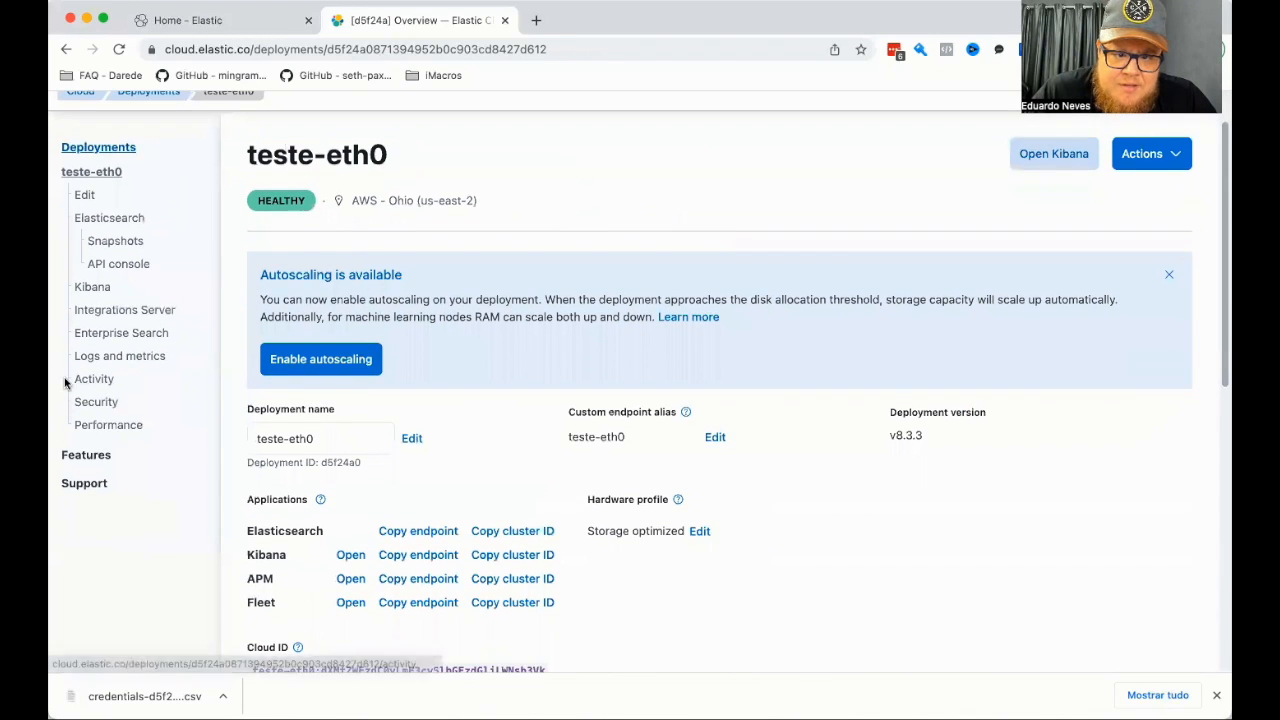
left_click(96, 402)
scroll(417, 411, "down", 5)
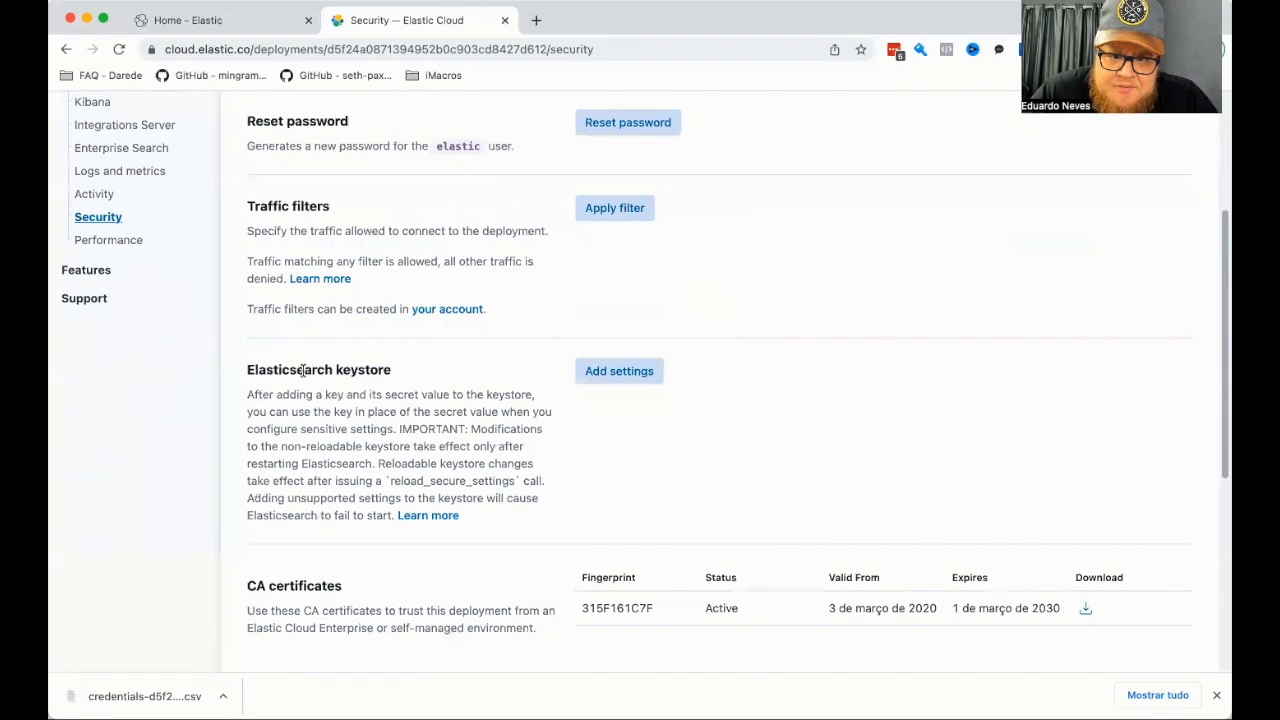
left_click(613, 366)
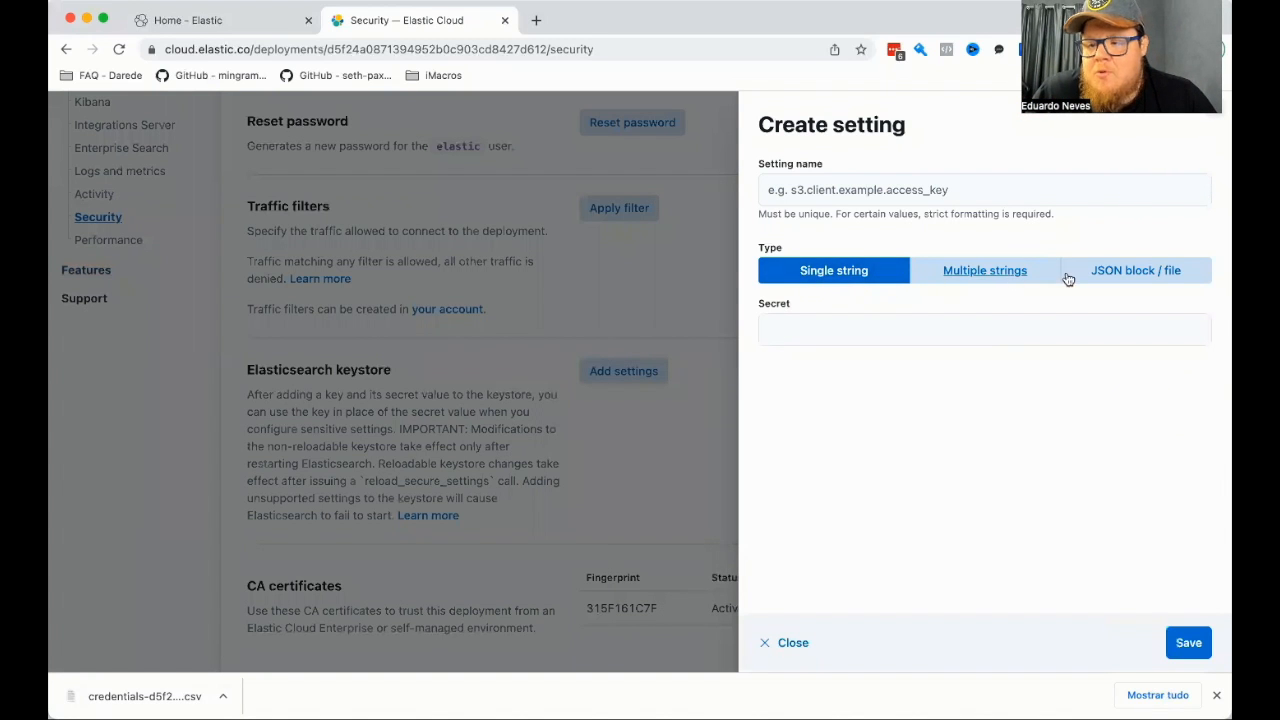
left_click(1218, 120)
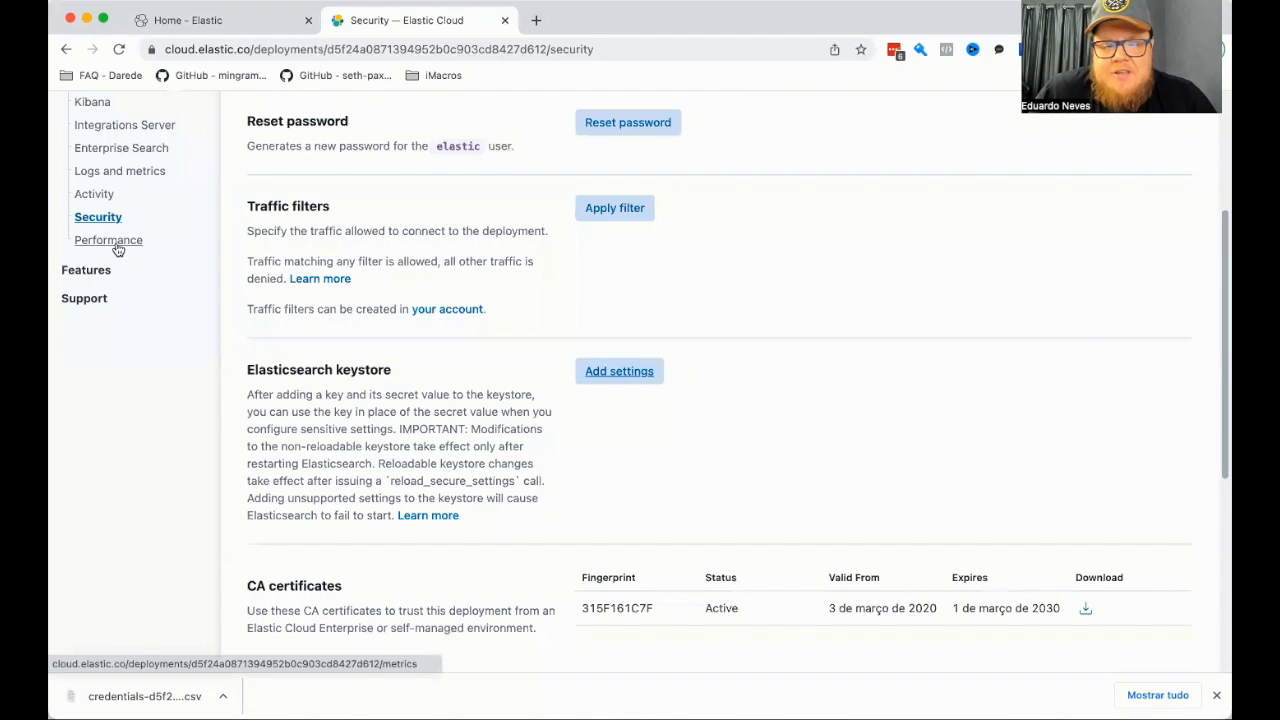
Review the deployment's Performance page, including the CPU, request, response time, memory and disk charts.
left_click(80, 242)
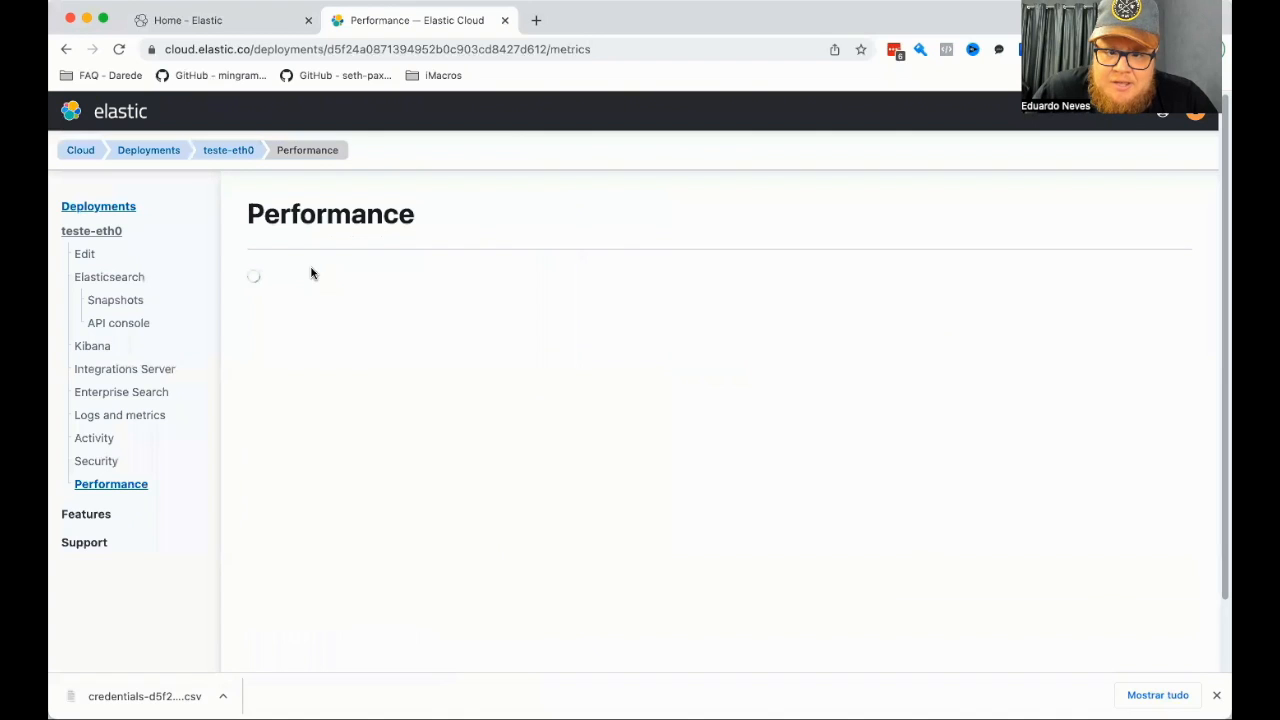
scroll(262, 289, "down", 3)
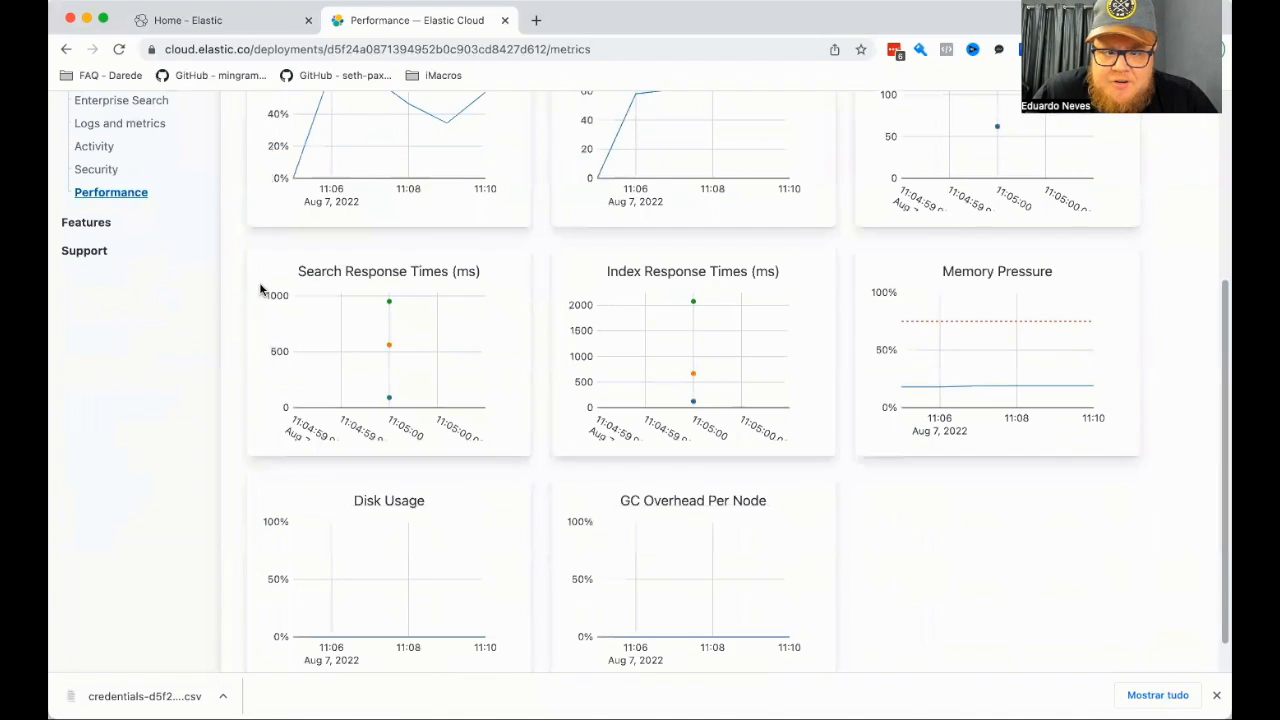
scroll(262, 288, "up", 3)
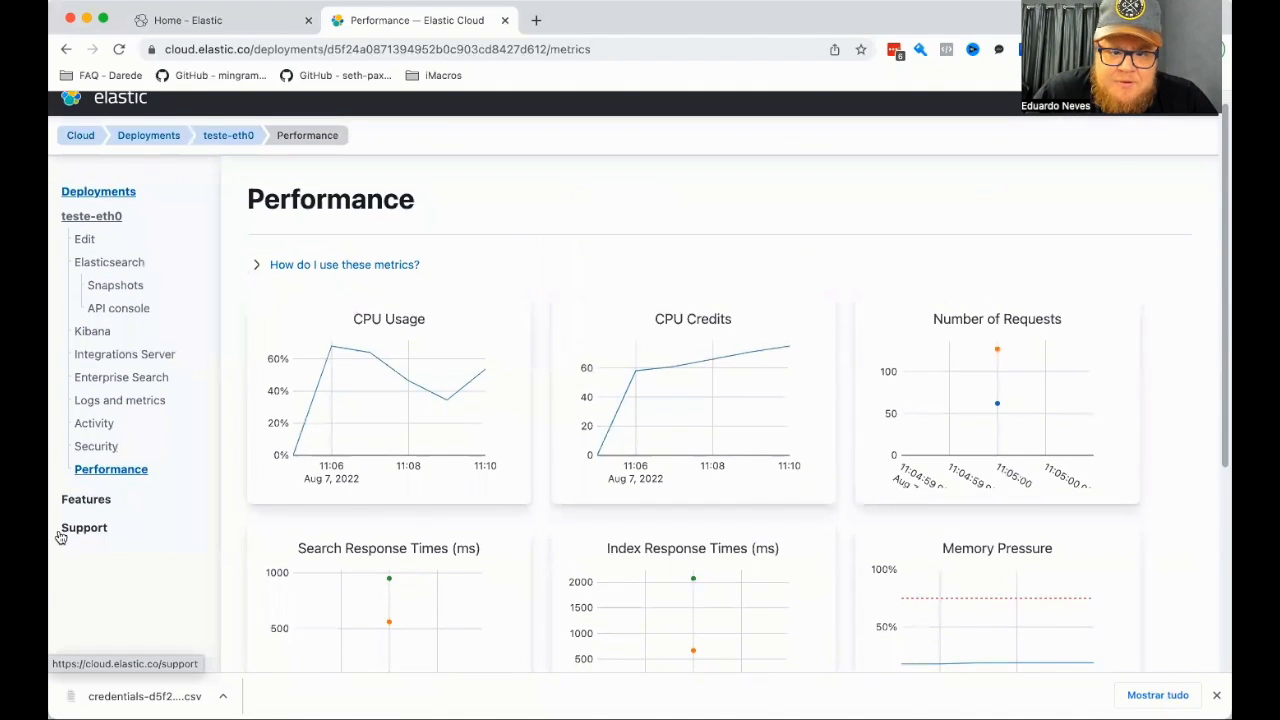
Look at the deployment Features overview and the API keys page, including the option to generate an API key.
left_click(66, 503)
scroll(284, 330, "down", 1)
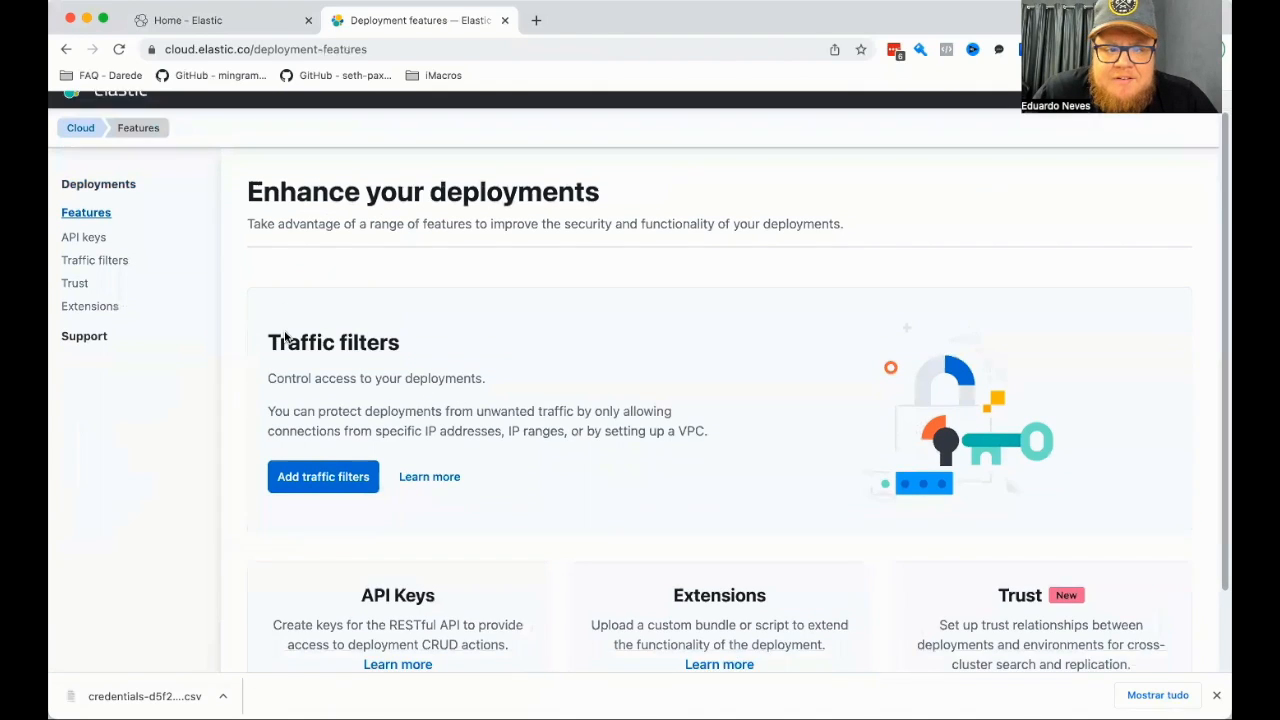
left_click(88, 225)
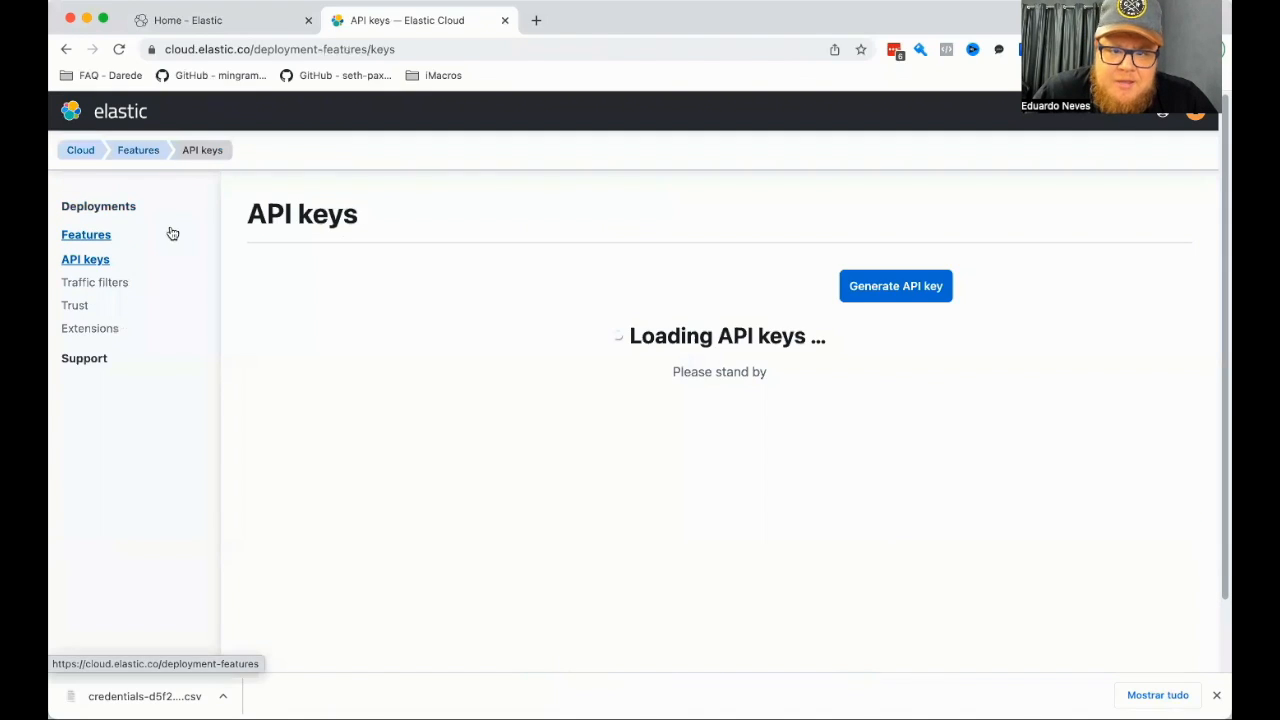
left_click(906, 287)
left_click(643, 349)
left_click(862, 266)
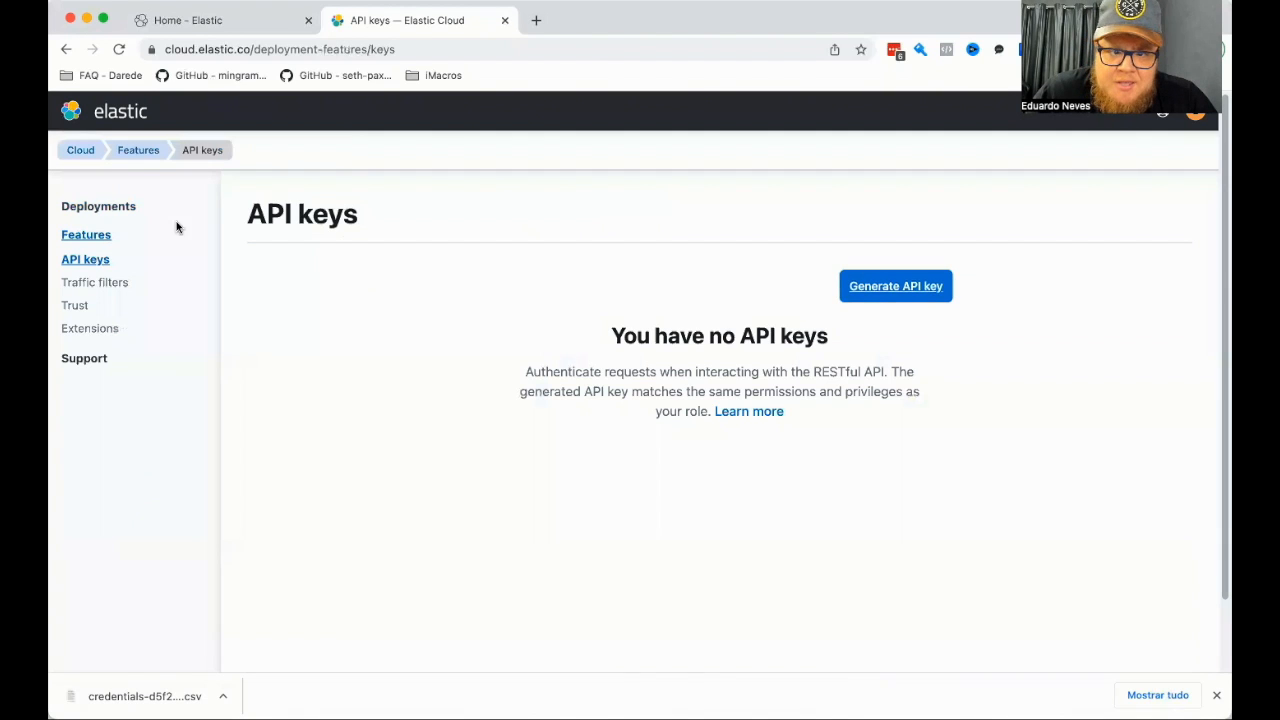
Review the feature cards under Enhance your deployments, the Traffic filters page and the Trust Management defaults.
left_click(72, 236)
scroll(122, 203, "down", 2)
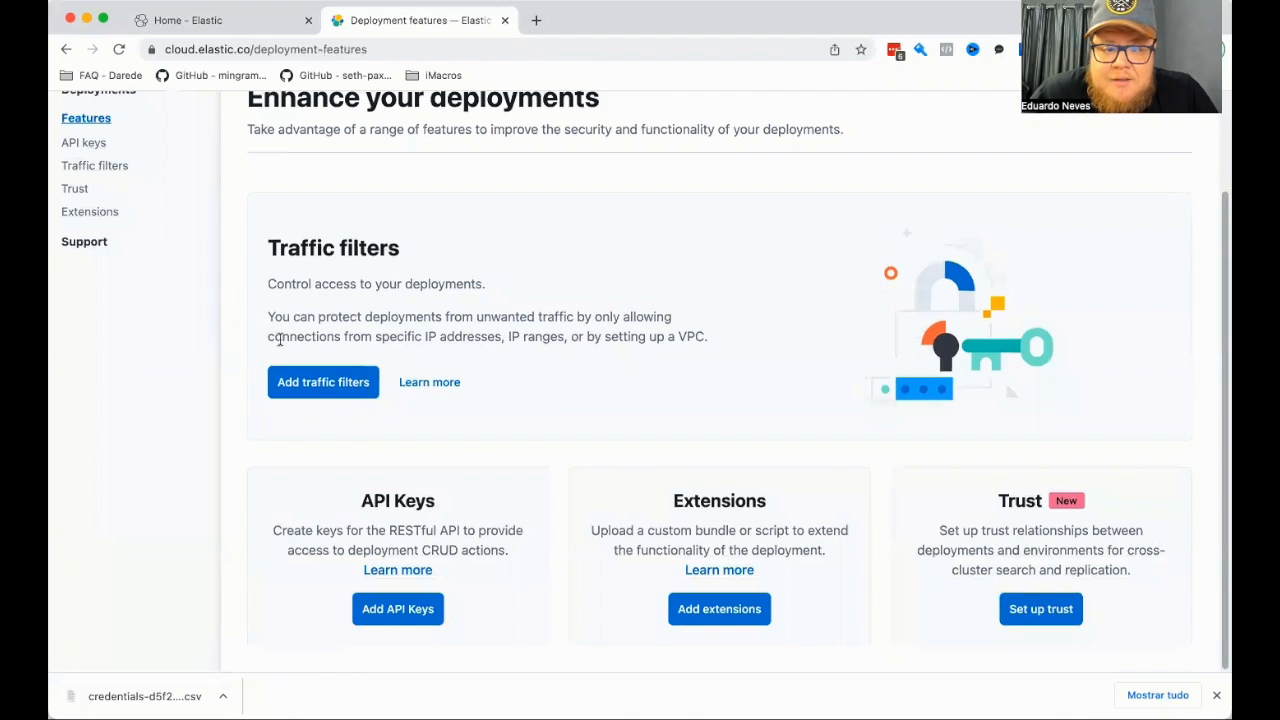
left_click(281, 386)
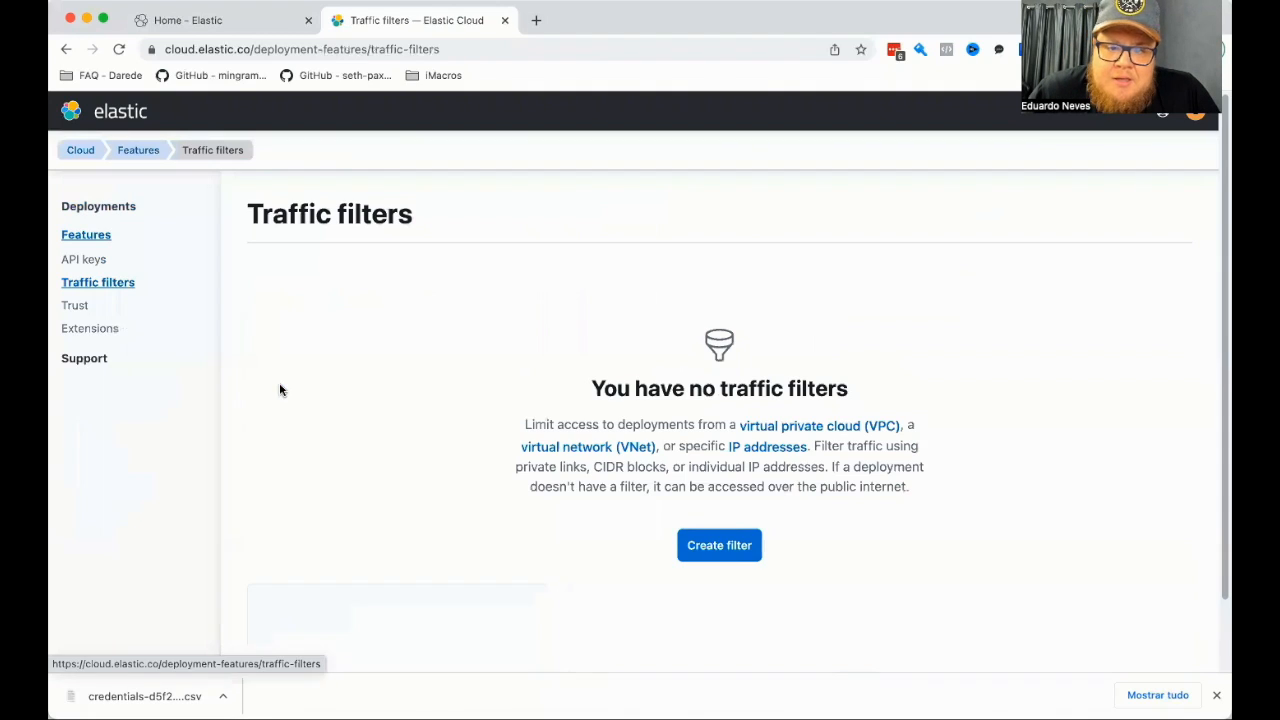
left_click(83, 307)
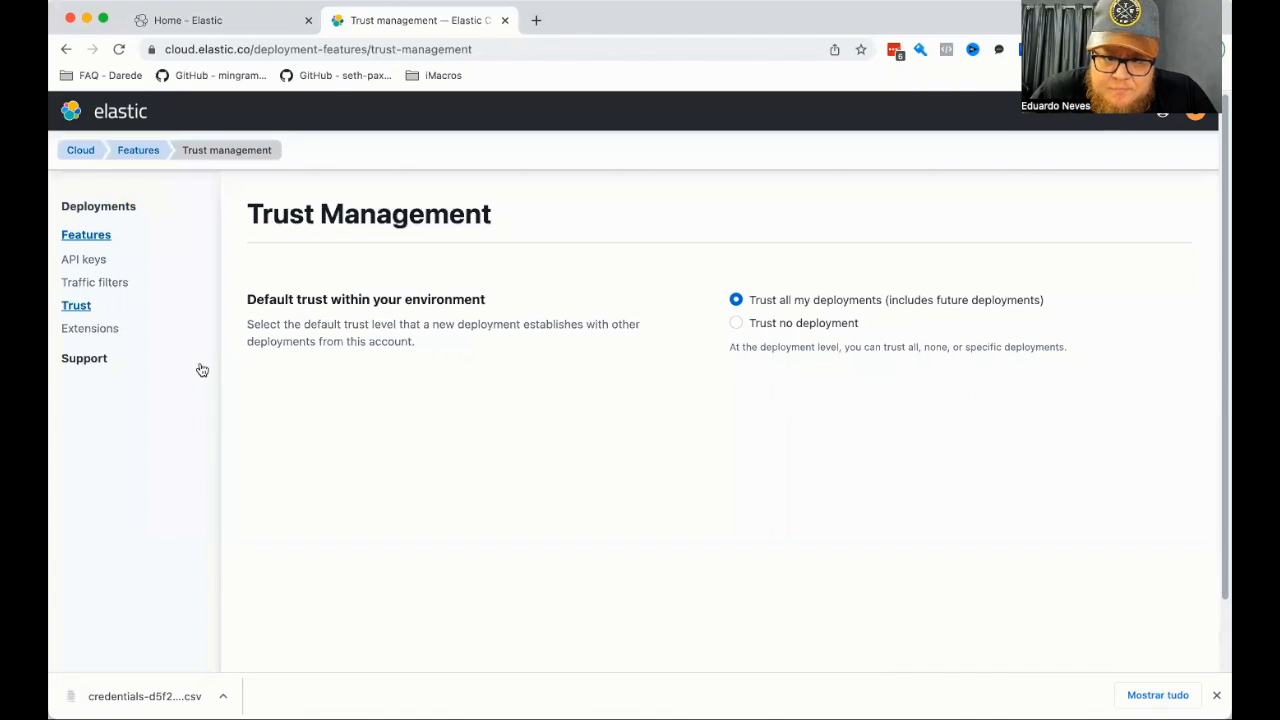
Open the Extensions feature and examine the extension creation form, from its name and version to the bundle file.
left_click(89, 329)
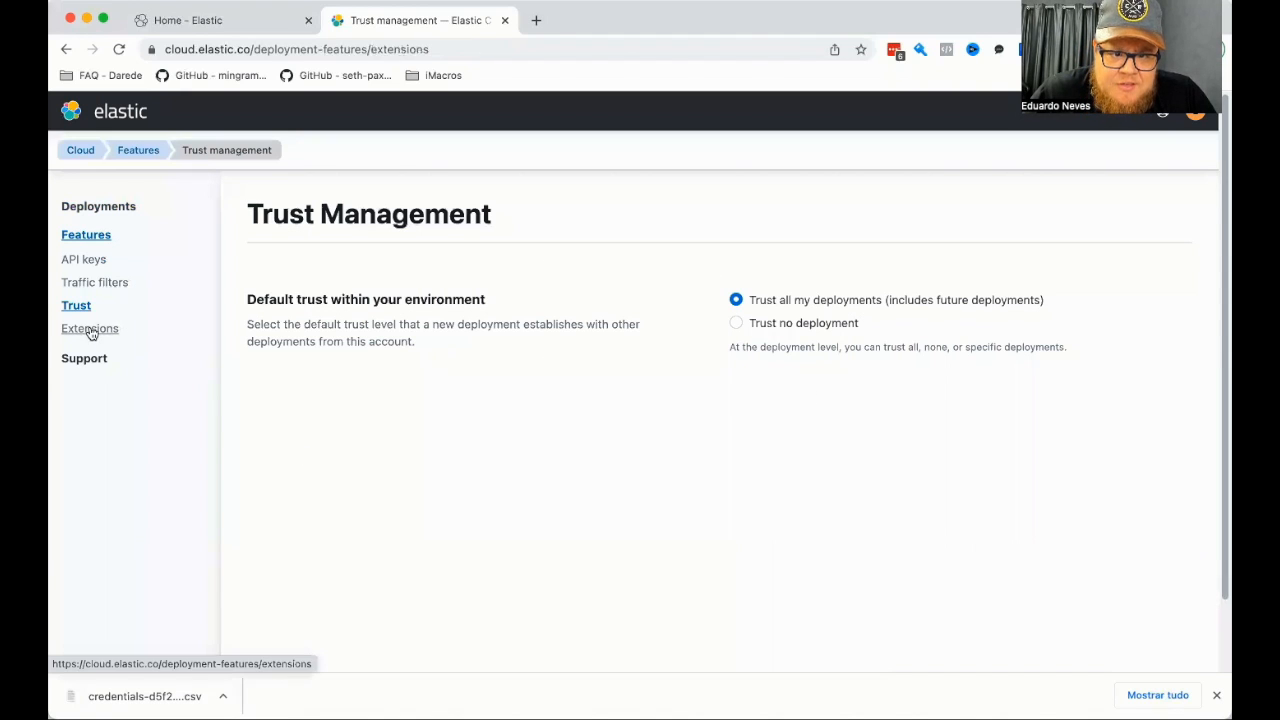
left_click(719, 464)
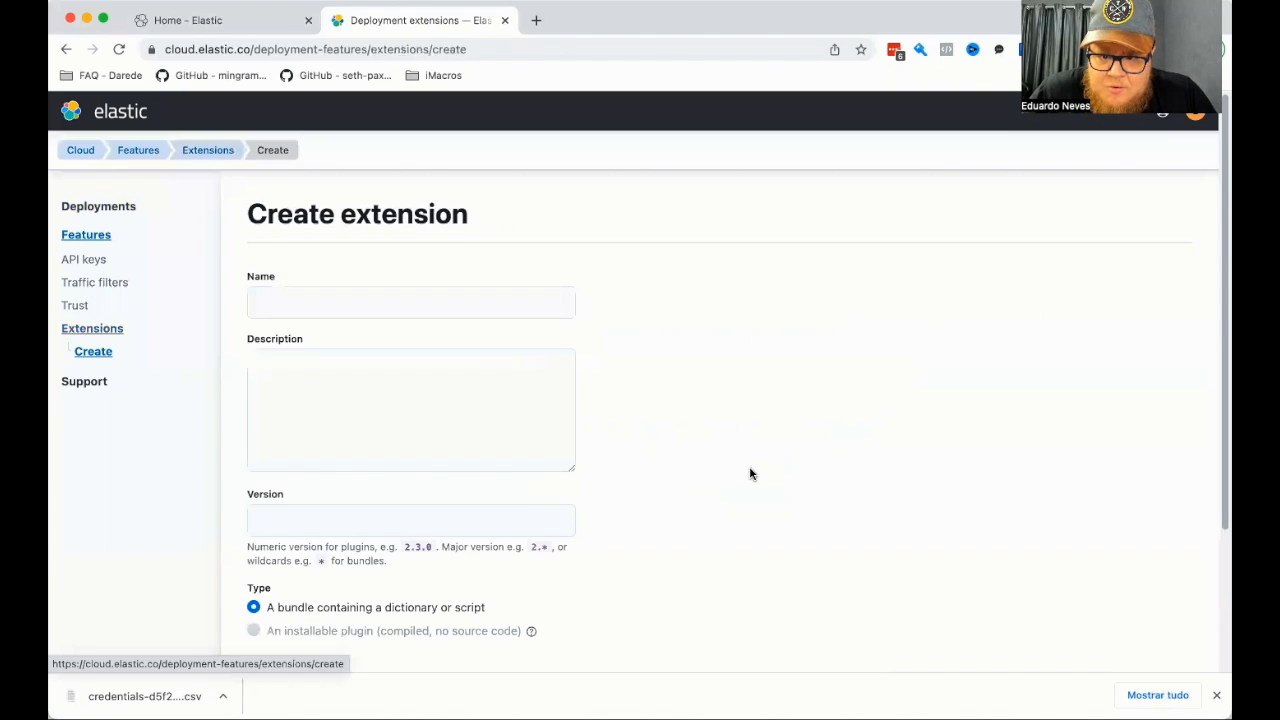
scroll(375, 348, "down", 3)
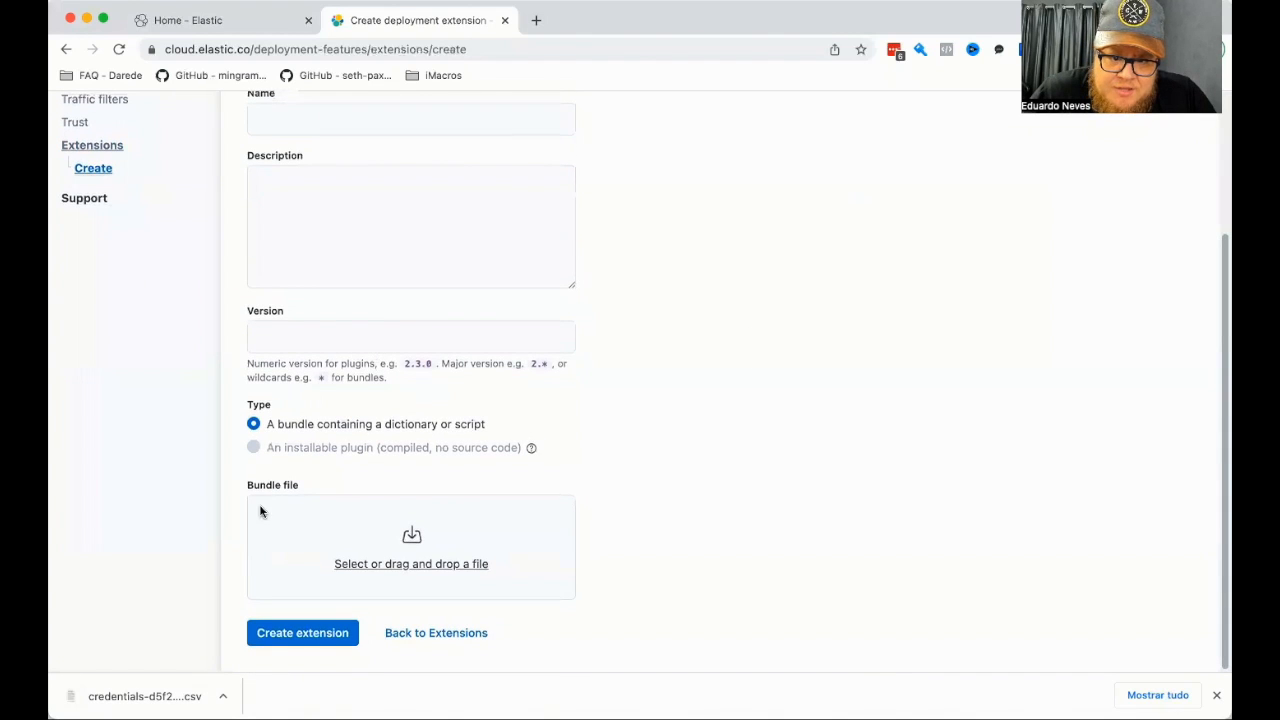
scroll(137, 434, "up", 3)
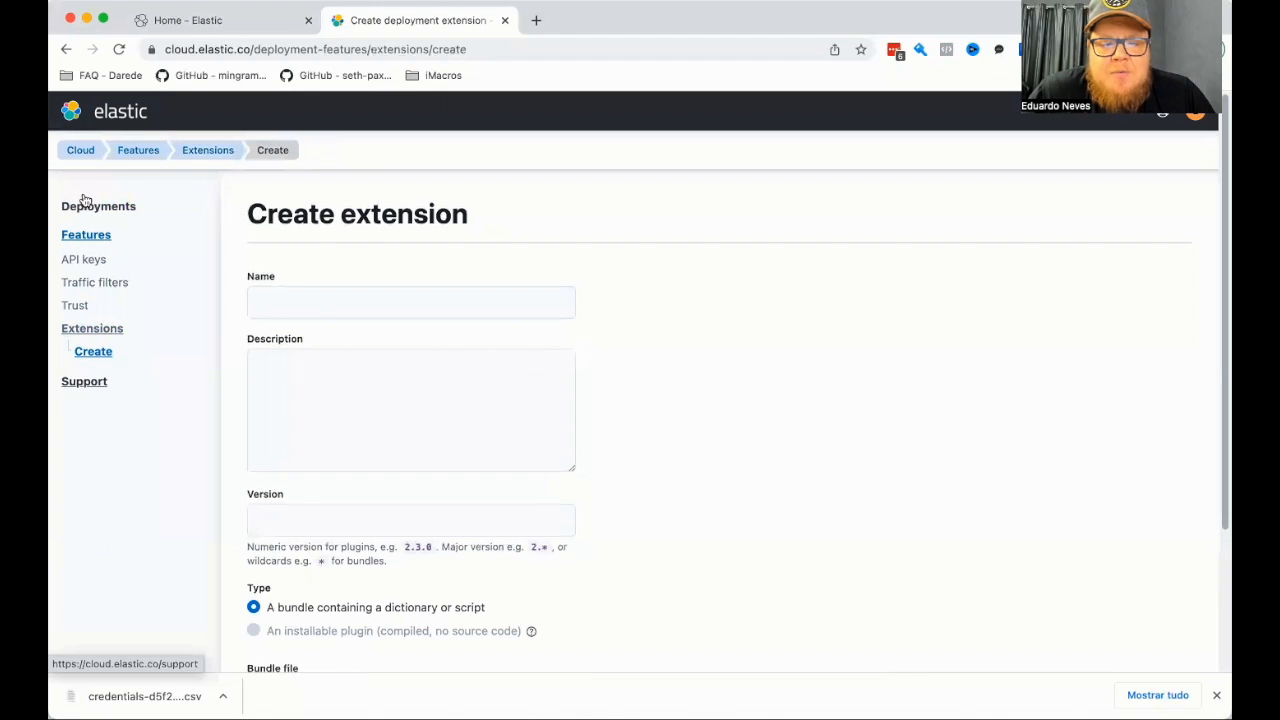
Return to the Elastic Cloud home page and review its deployment list, documentation, community, news and training sections.
left_click(80, 153)
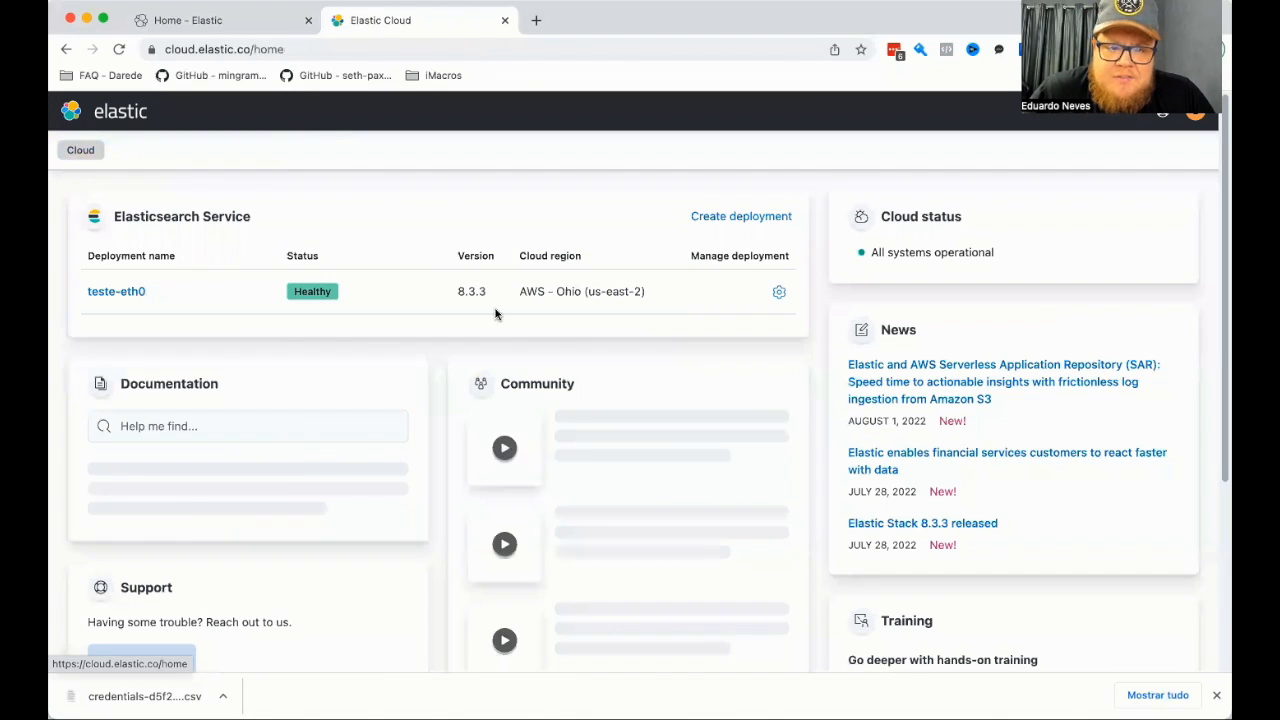
scroll(1009, 328, "down", 2)
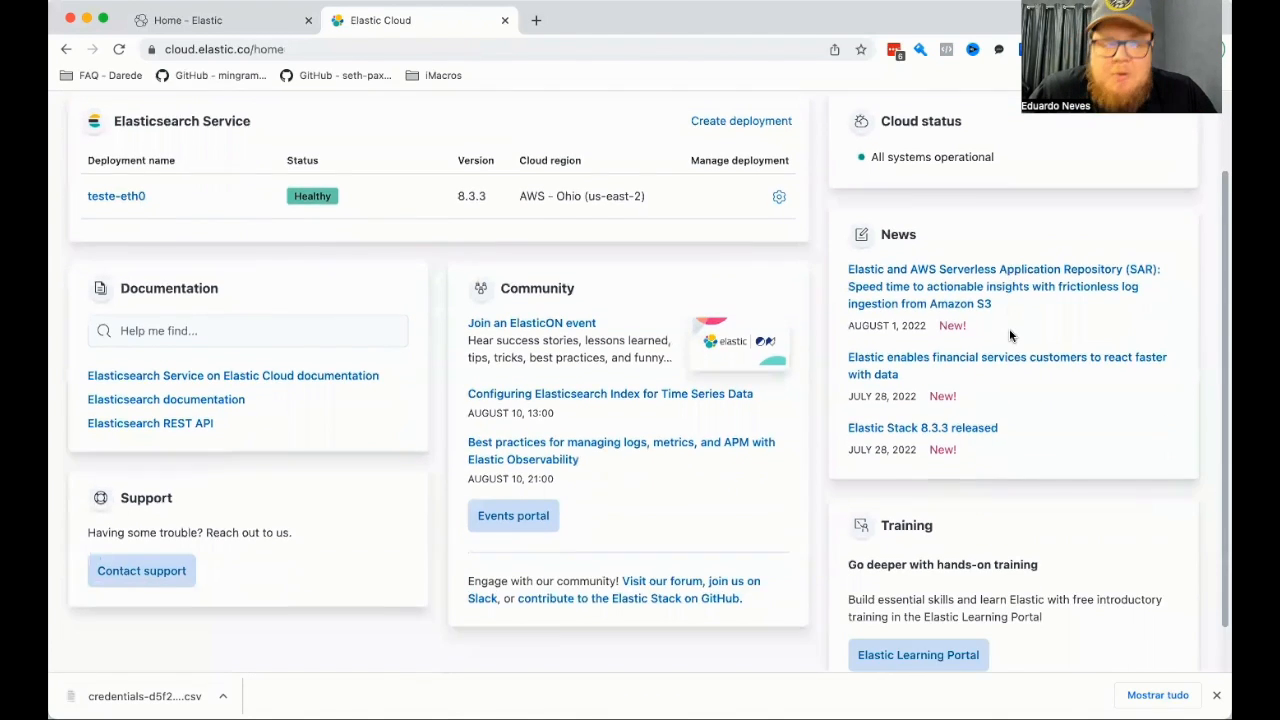
scroll(1009, 328, "up", 2)
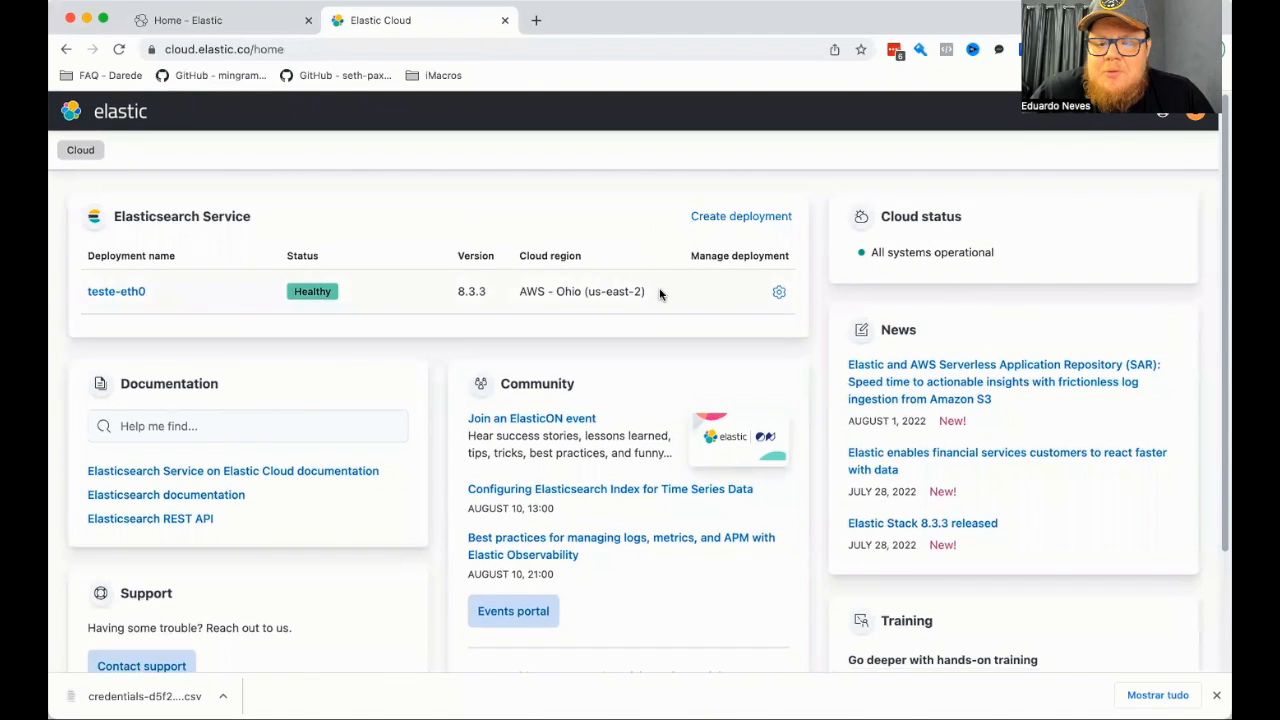
scroll(666, 405, "down", 3)
scroll(668, 409, "up", 3)
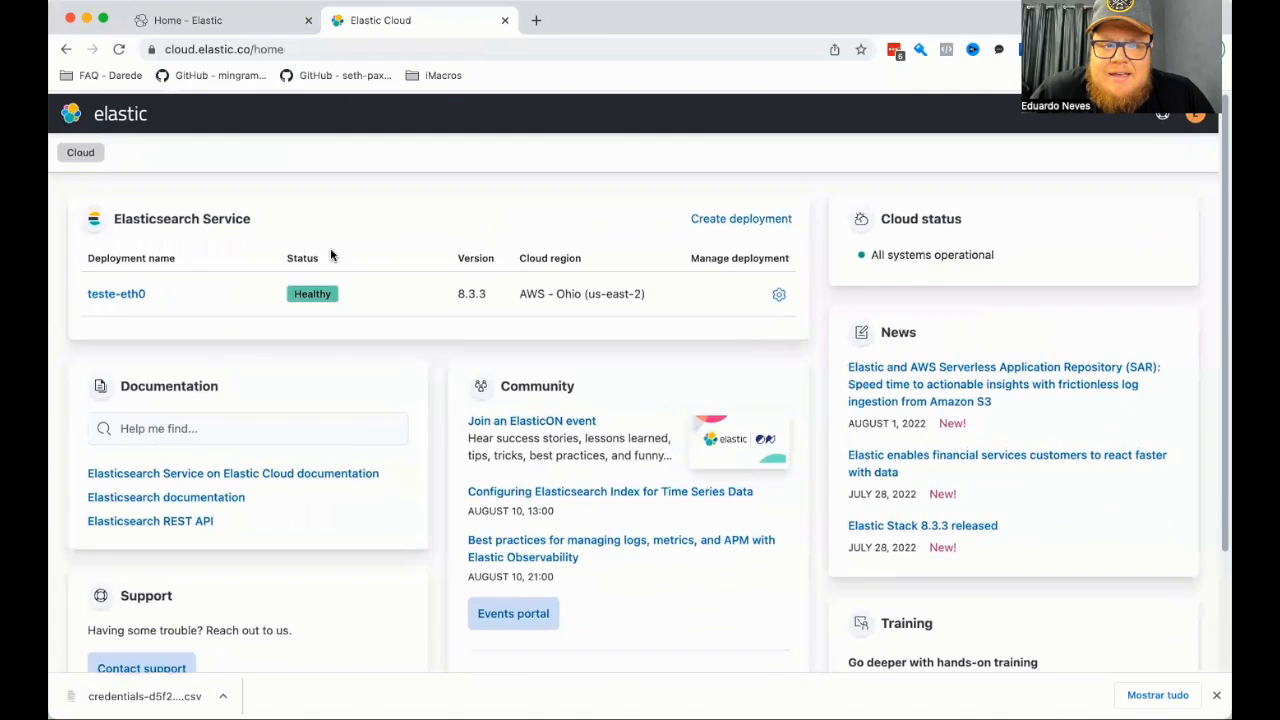
Switch to the deployment's Kibana and look through its main navigation, from Analytics down to Management.
left_click(200, 20)
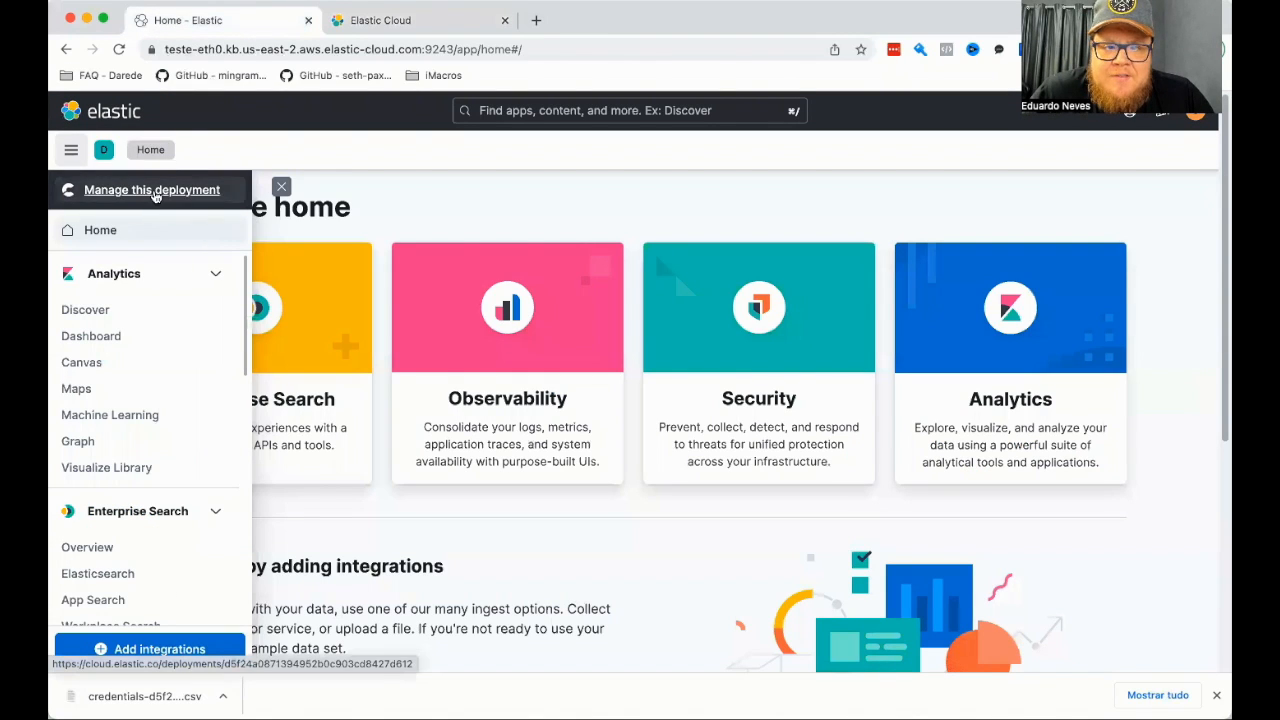
scroll(138, 276, "down", 2)
scroll(138, 276, "down", 10)
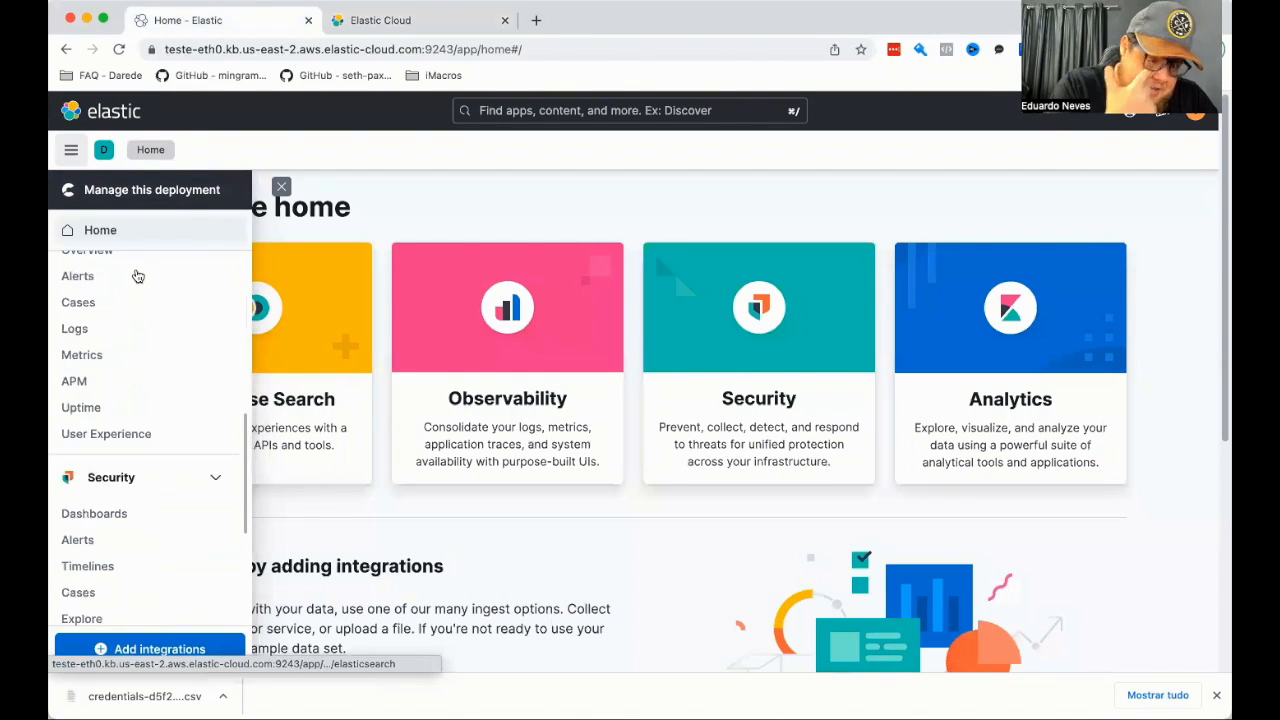
scroll(138, 276, "up", 8)
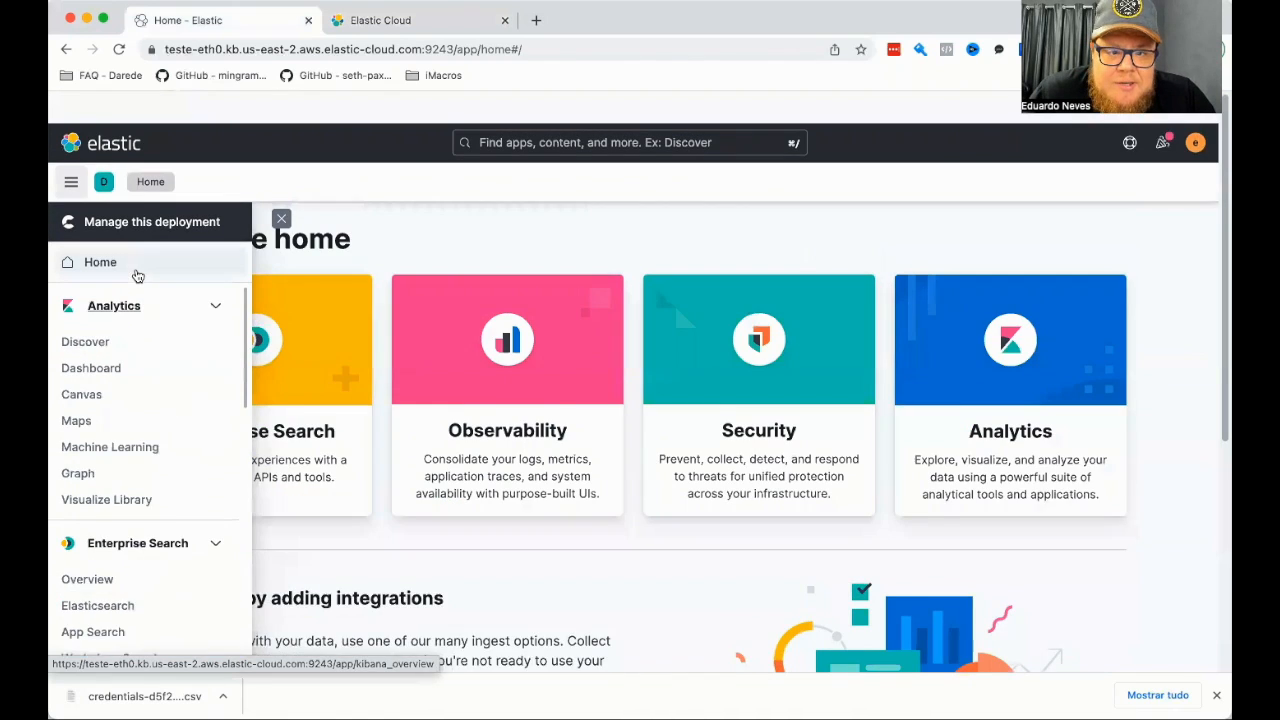
scroll(183, 372, "down", 4)
scroll(160, 450, "down", 5)
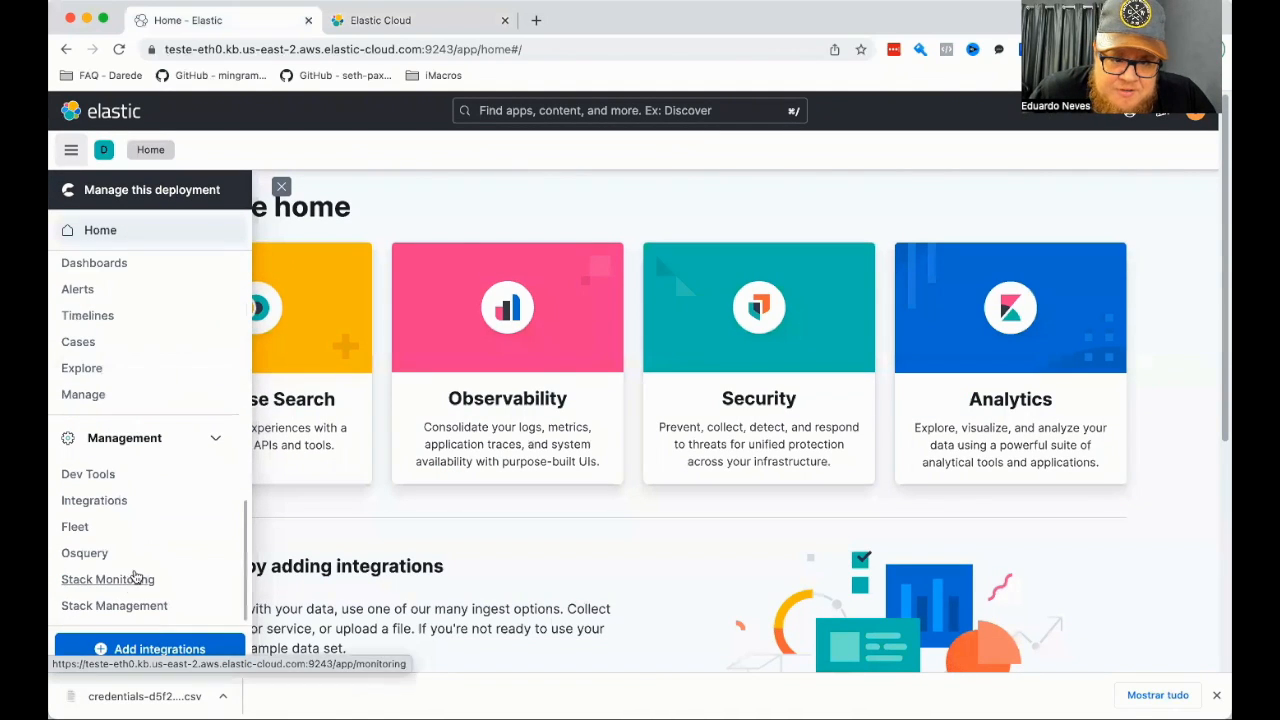
Open Kibana's Stack Management and look through its Ingest, Data, Alerts and Insights, Security and Kibana sections.
left_click(134, 605)
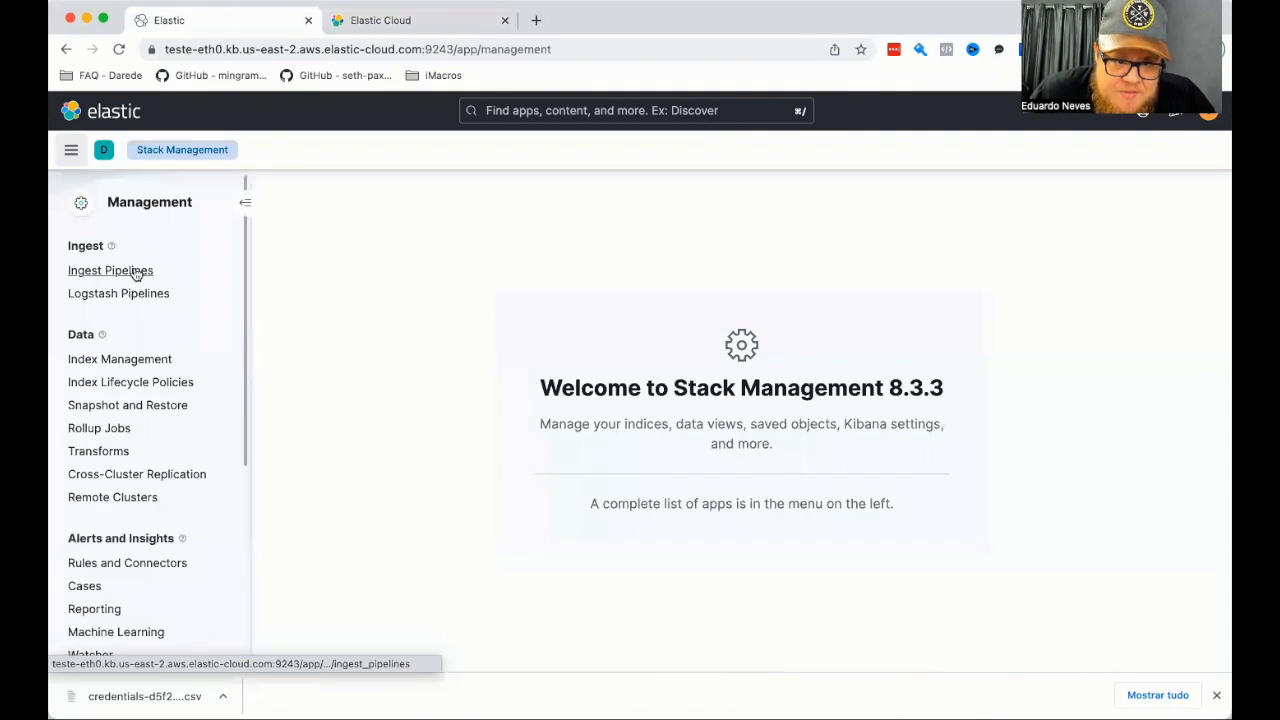
scroll(168, 448, "down", 5)
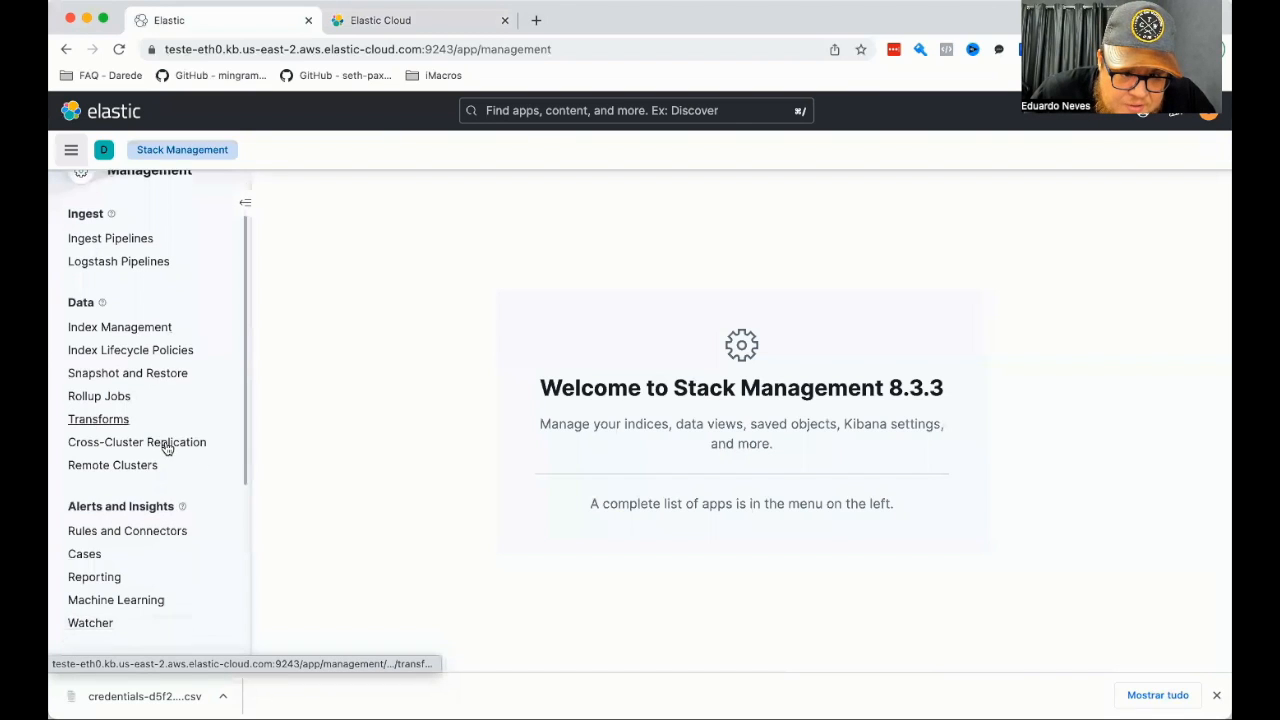
scroll(168, 448, "down", 2)
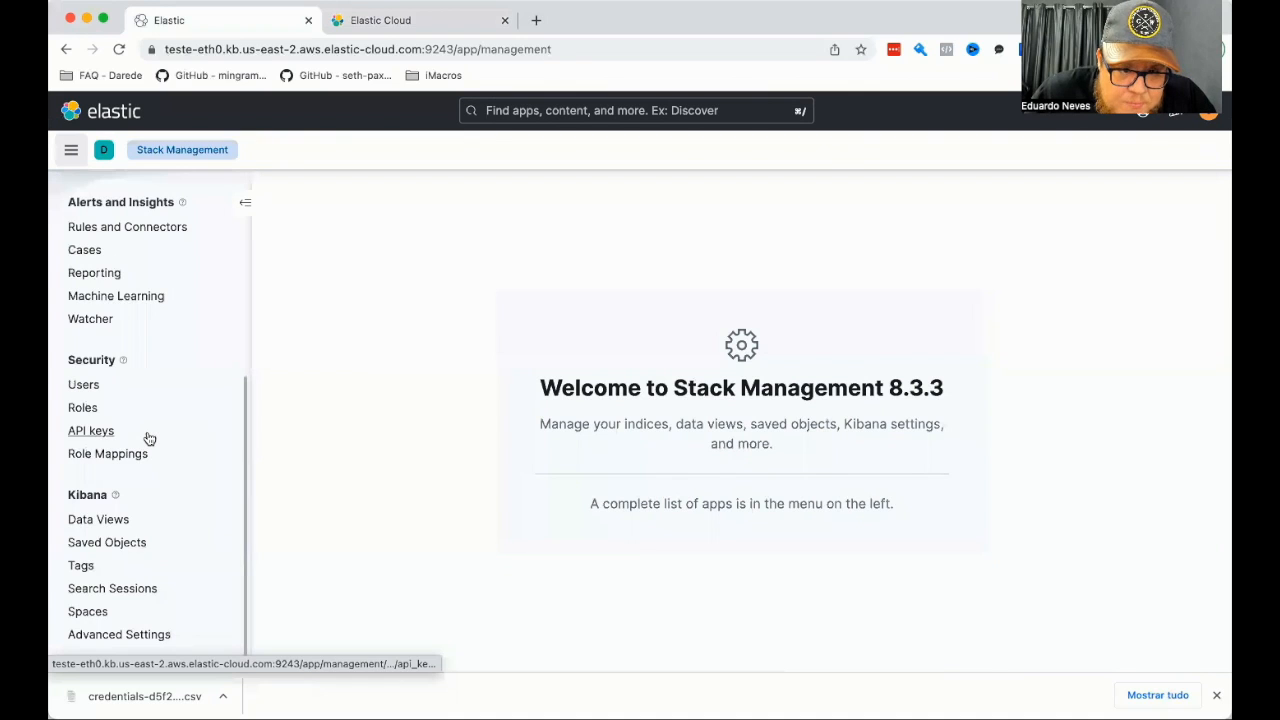
Switch from Kibana to Elastic Cloud and open the account's Billing overview to check the subscription level.
scroll(149, 437, "up", 4)
scroll(149, 437, "up", 3)
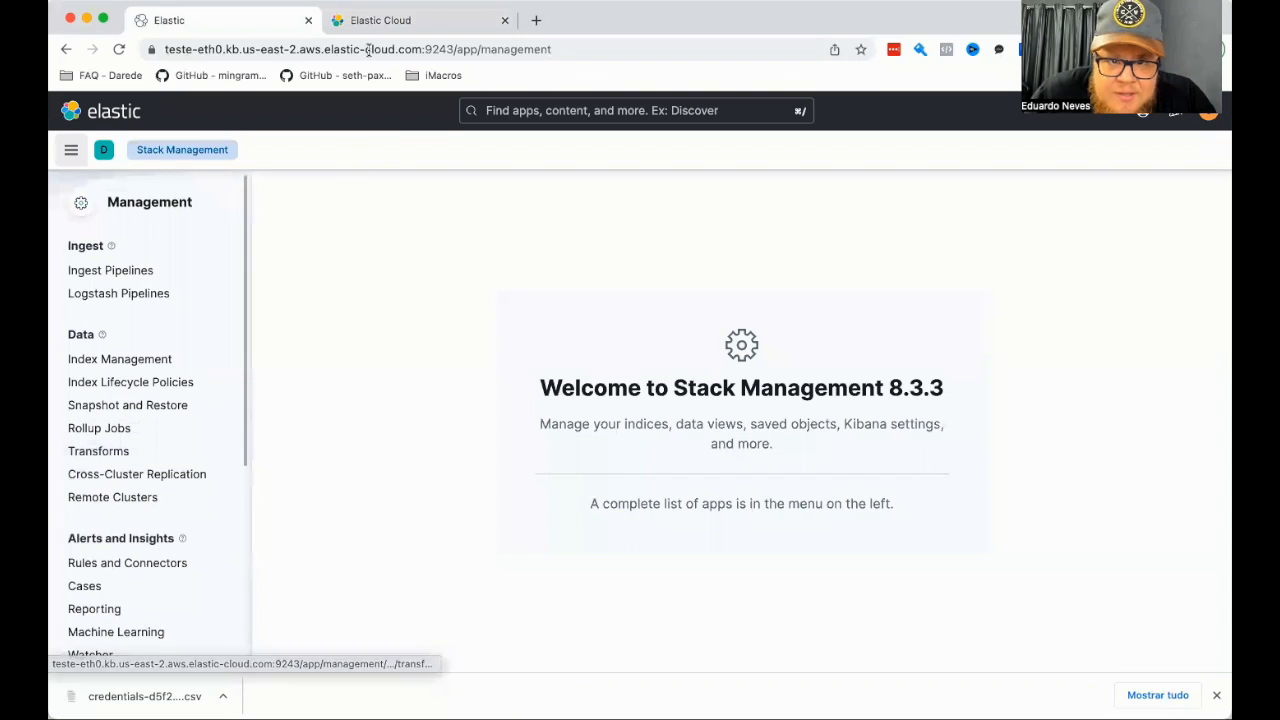
left_click(384, 20)
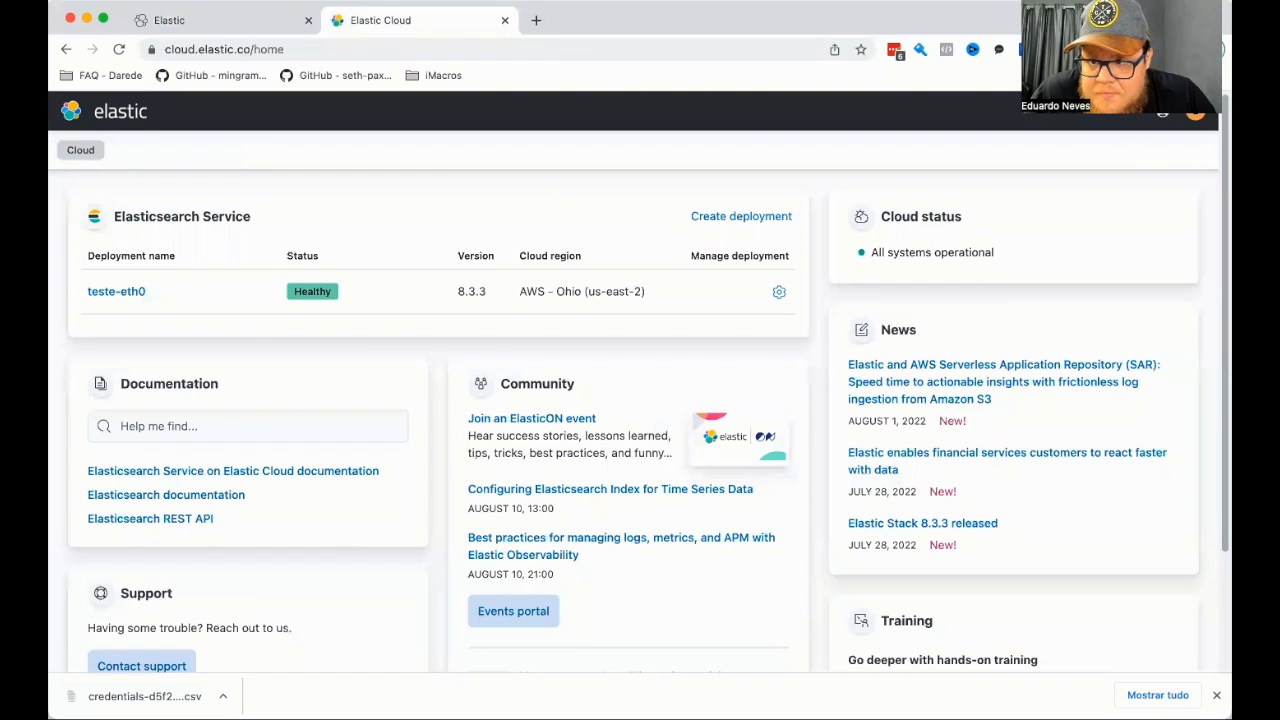
left_click(1195, 113)
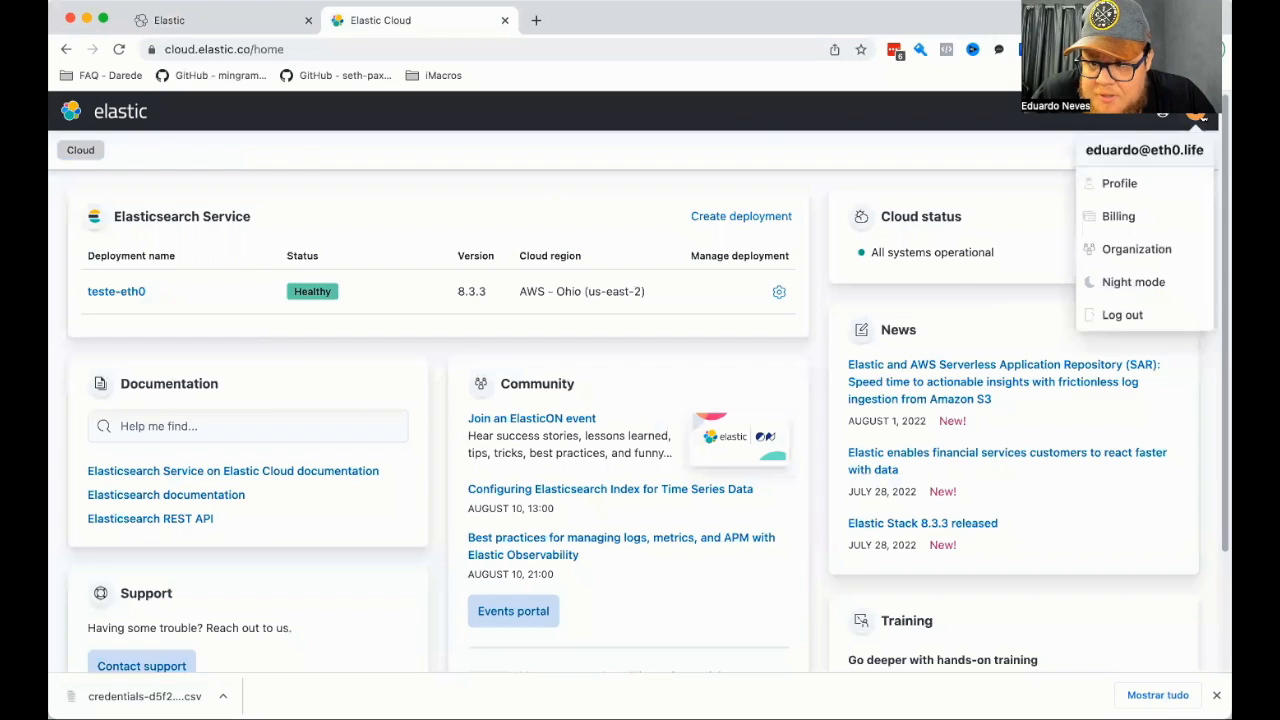
left_click(1140, 218)
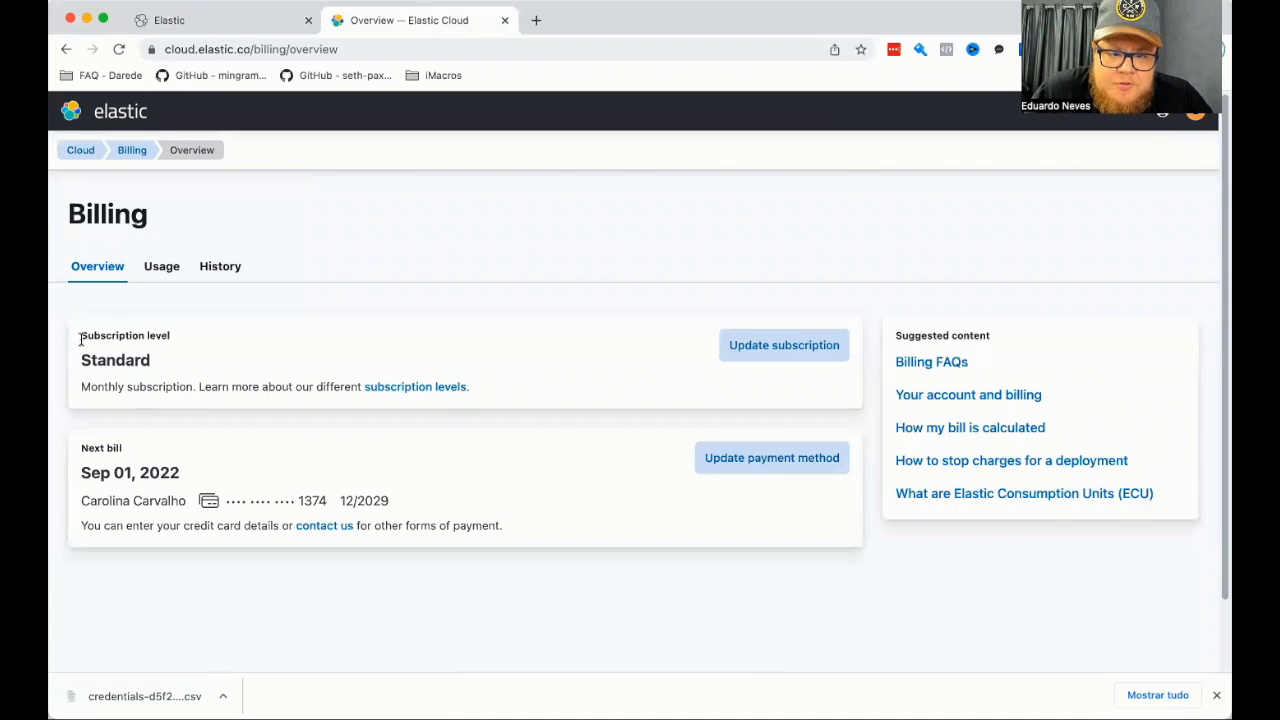
double_click(102, 360)
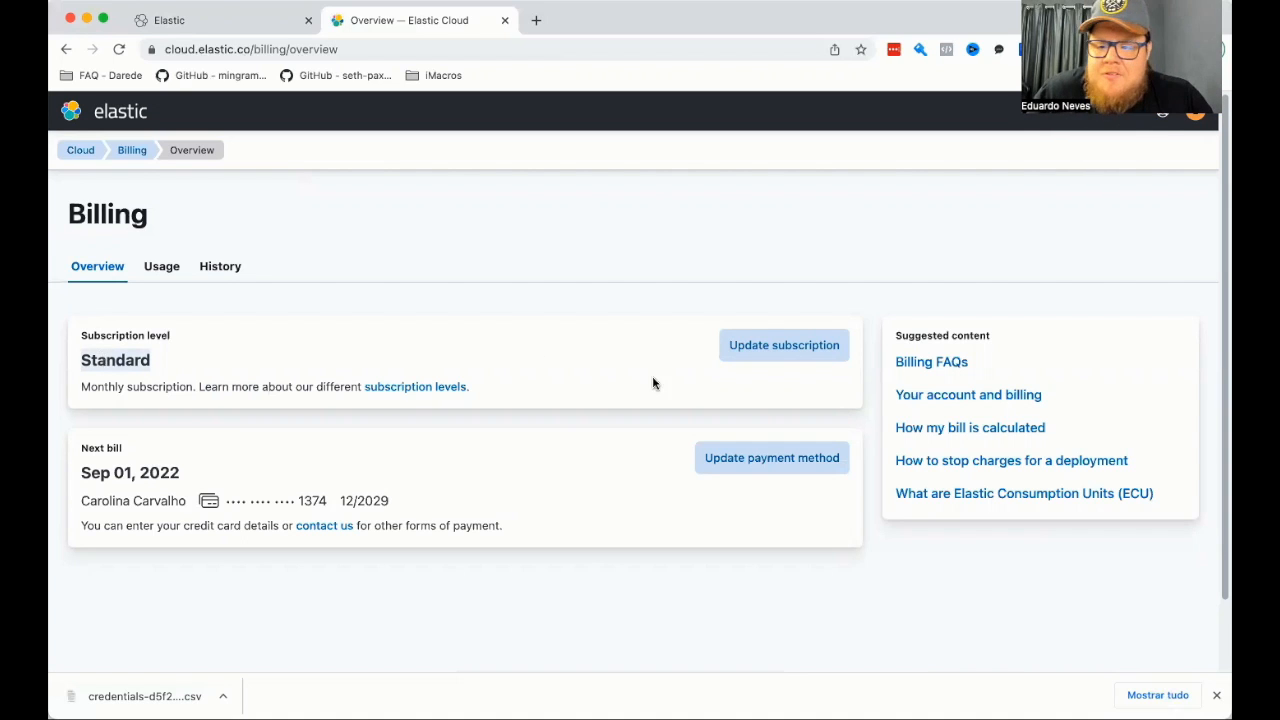
Compare the Standard, Gold, Platinum and Enterprise subscription options without changing the plan, and return to the Elastic Cloud home page.
left_click(737, 360)
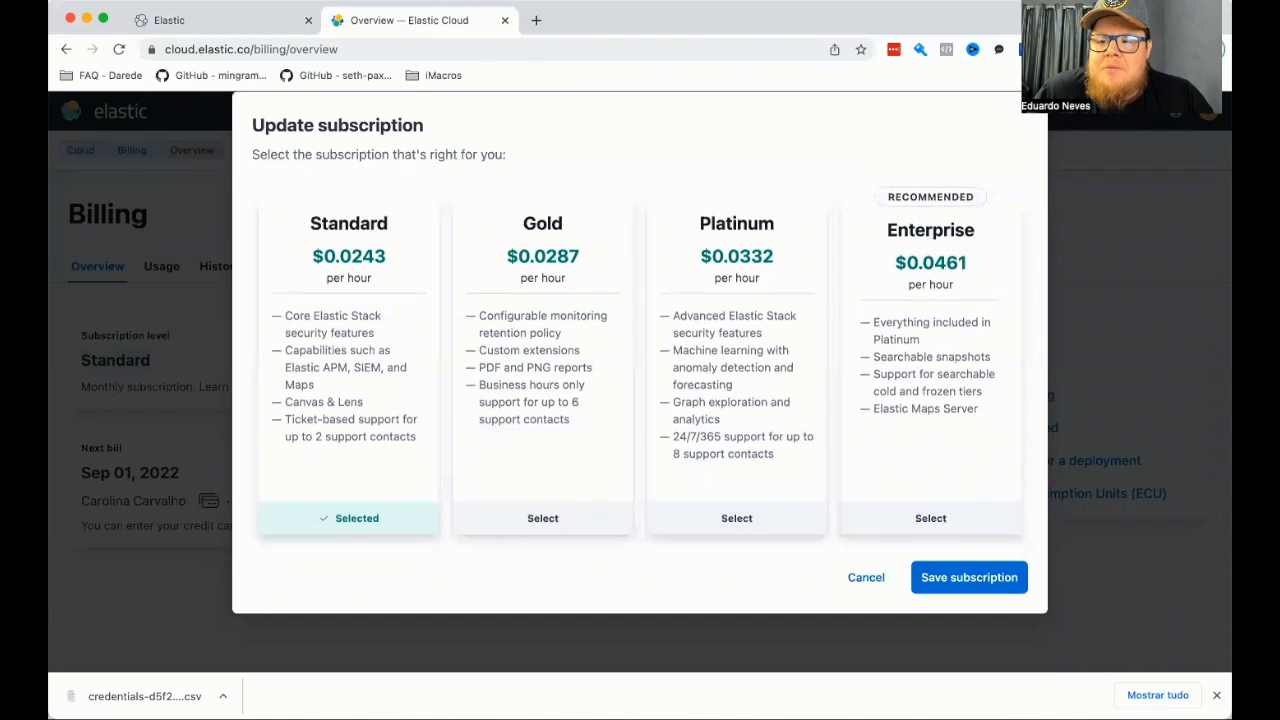
key("Escape")
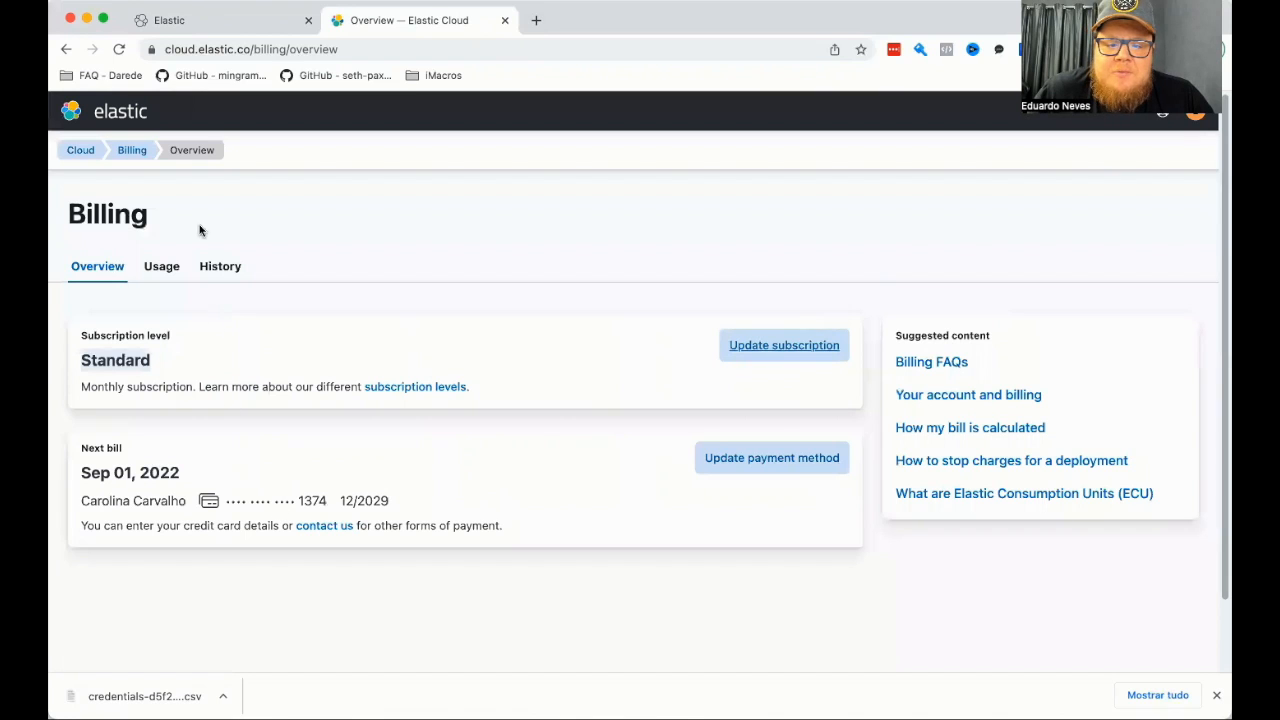
left_click(66, 152)
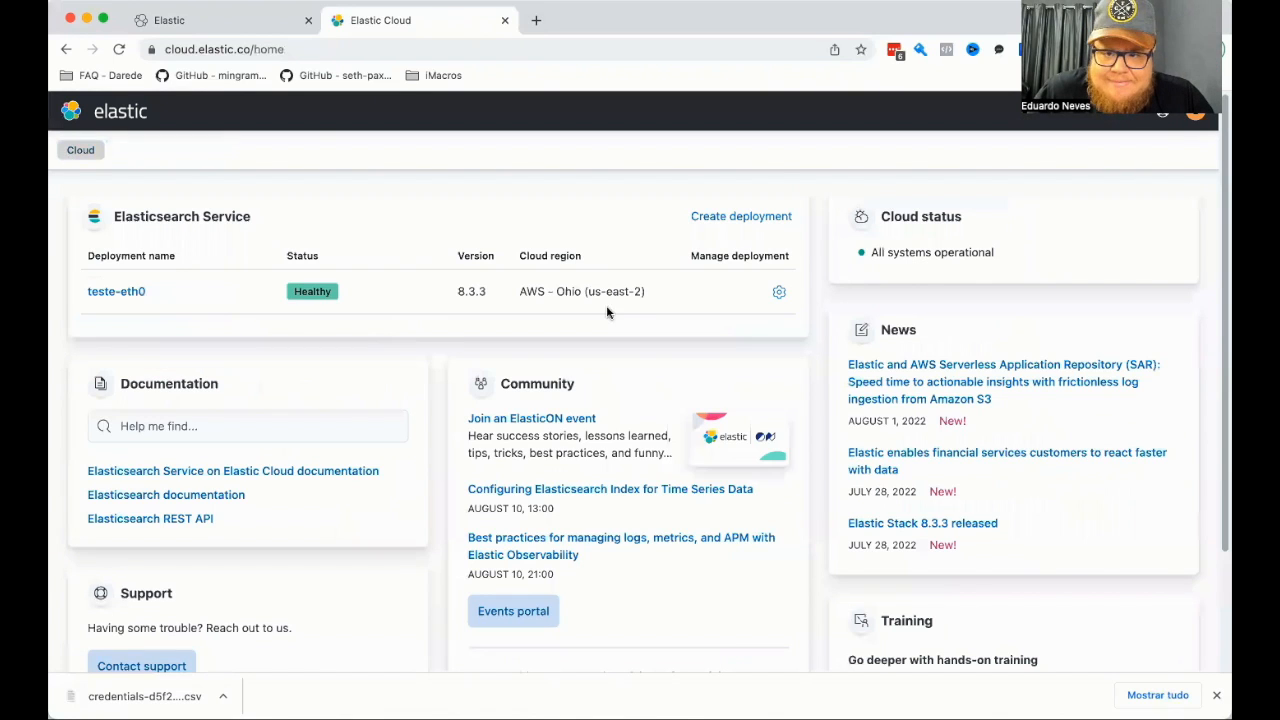